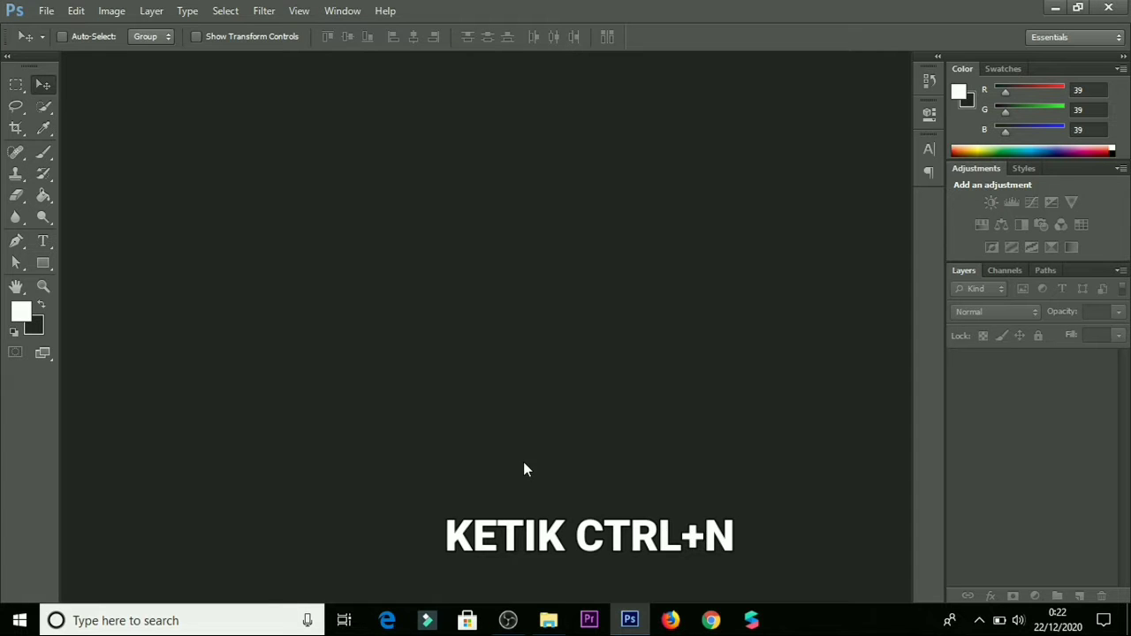
# - Create a new 2000 x 2000 pixel RGB document at 72 pixels/inch with a white background
pyautogui.hotkey('ctrl', 'n')
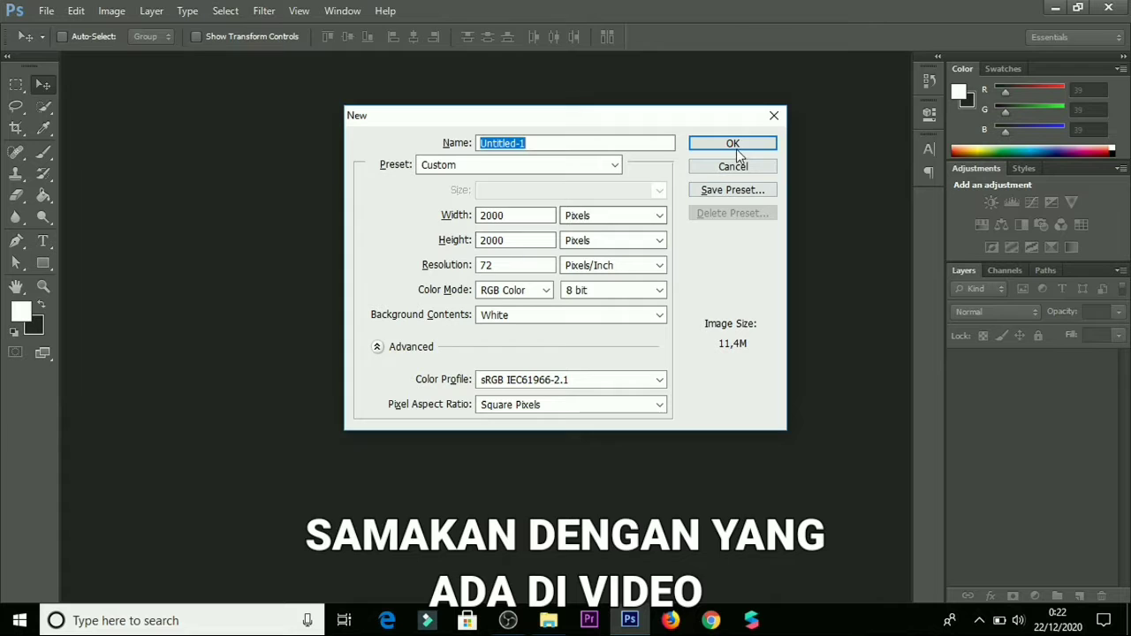
pyautogui.click(740, 143)
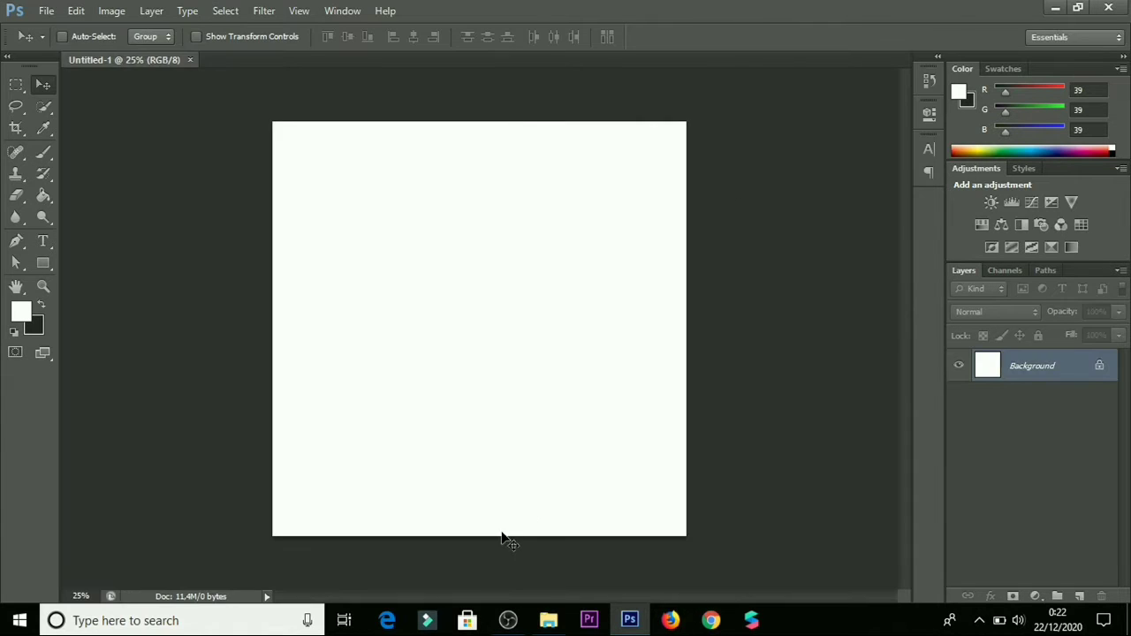
# - Add a Solid Color fill layer in black (000000) above the background
pyautogui.moveTo(548, 620)
pyautogui.click(1033, 595)
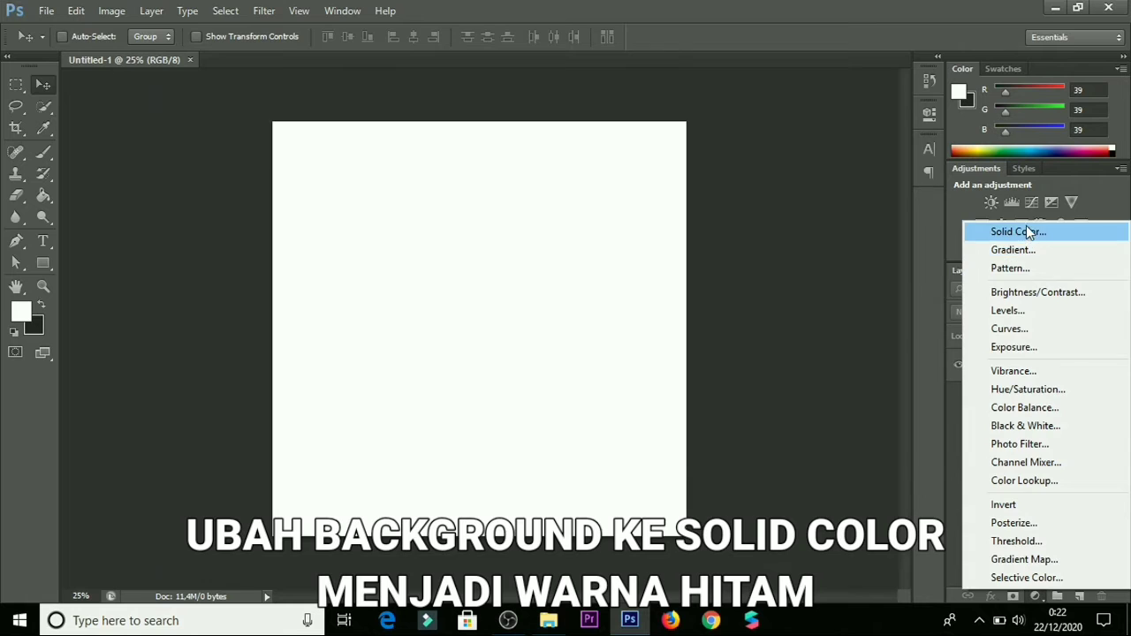
pyautogui.click(1027, 231)
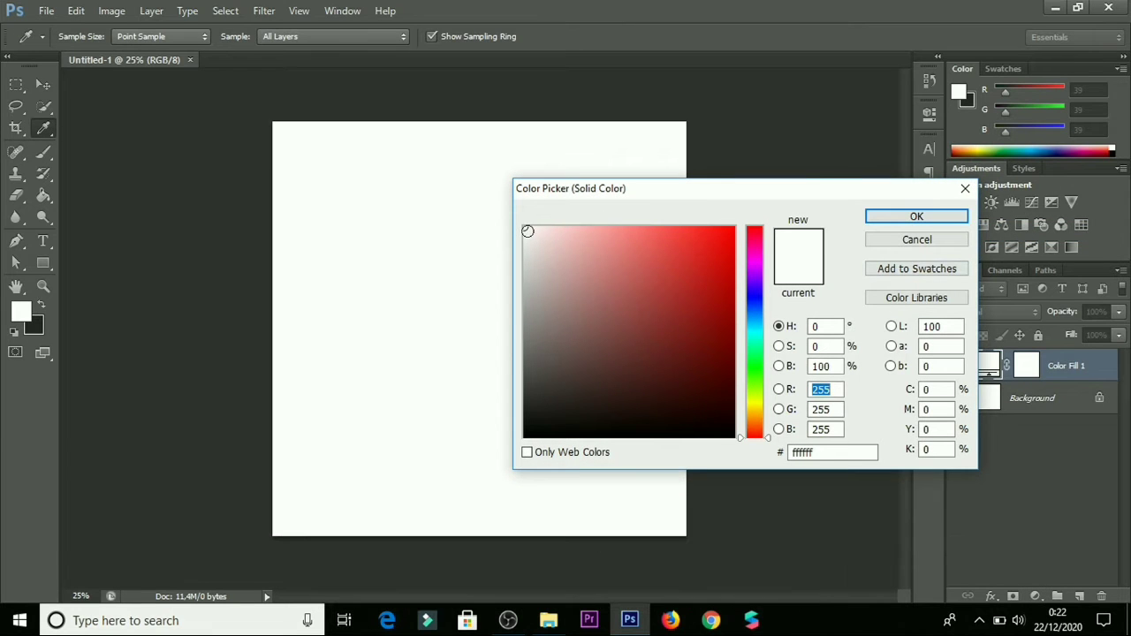
pyautogui.moveTo(528, 231); pyautogui.dragTo(469, 575)
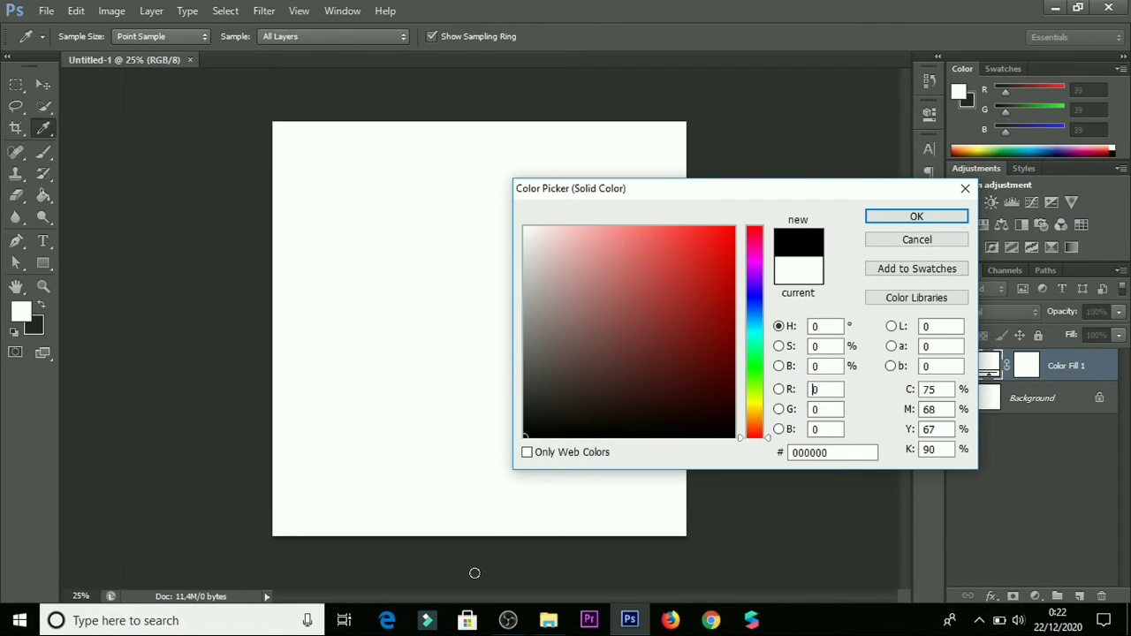
pyautogui.click(893, 218)
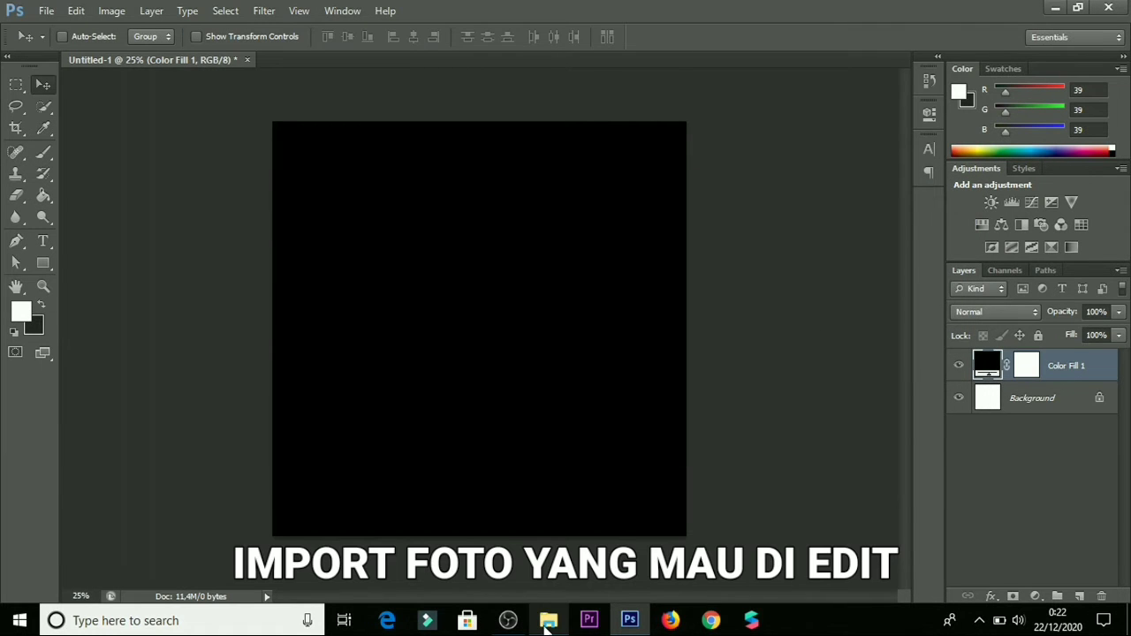
# - Place the org photo from the file explorer into the document and shift it down to X 944, Y 1260 px
pyautogui.click(547, 621)
pyautogui.moveTo(256, 182); pyautogui.dragTo(473, 291)
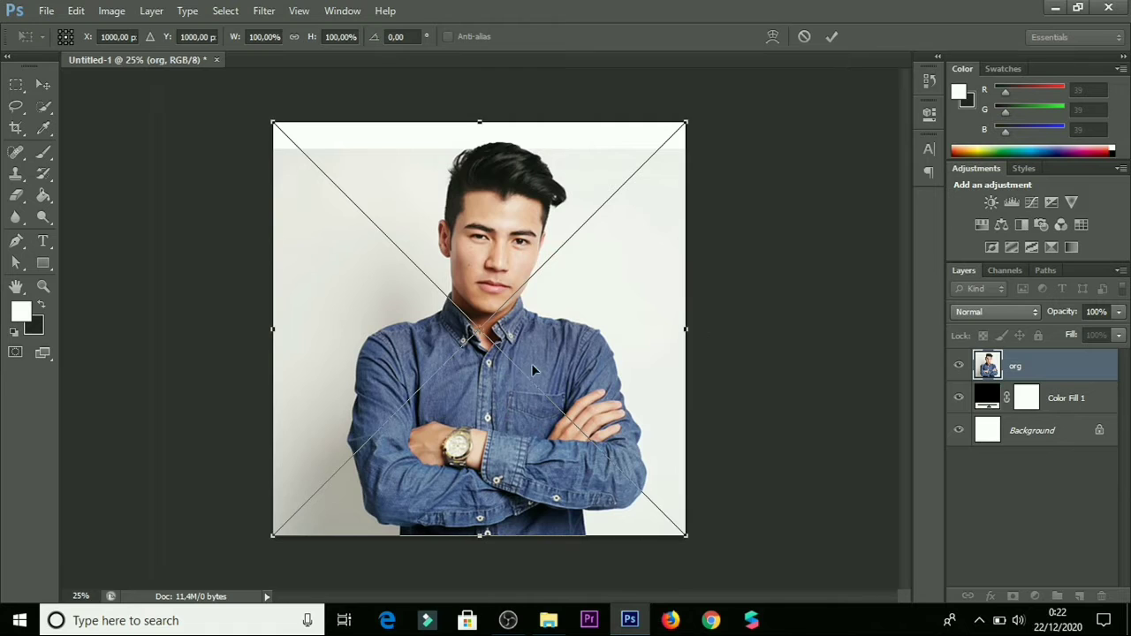
pyautogui.click(44, 83)
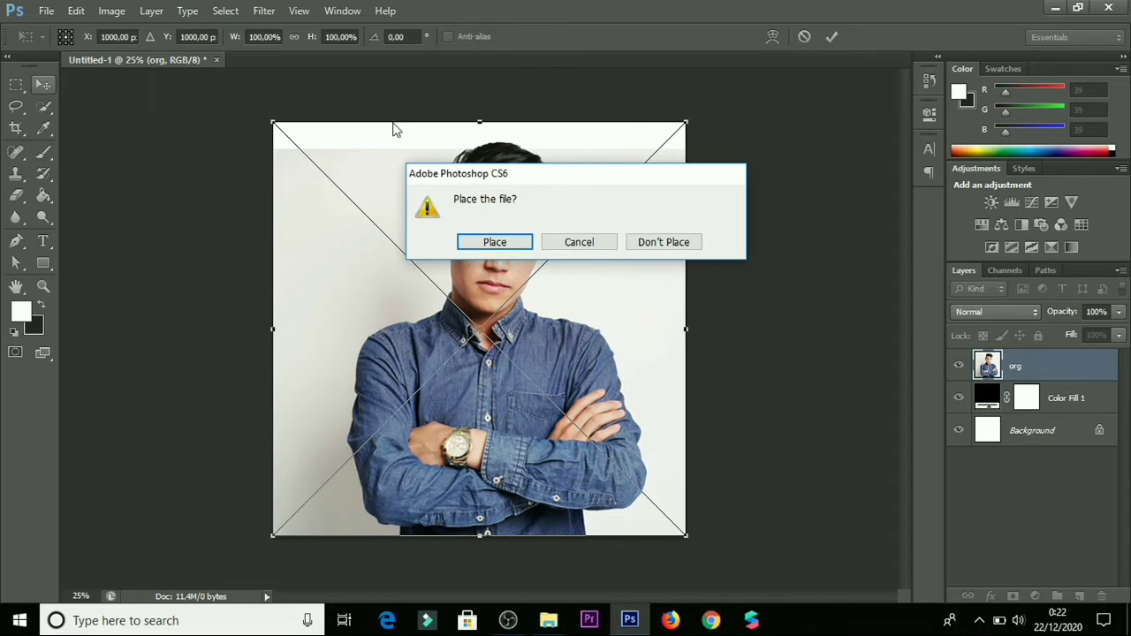
pyautogui.click(597, 243)
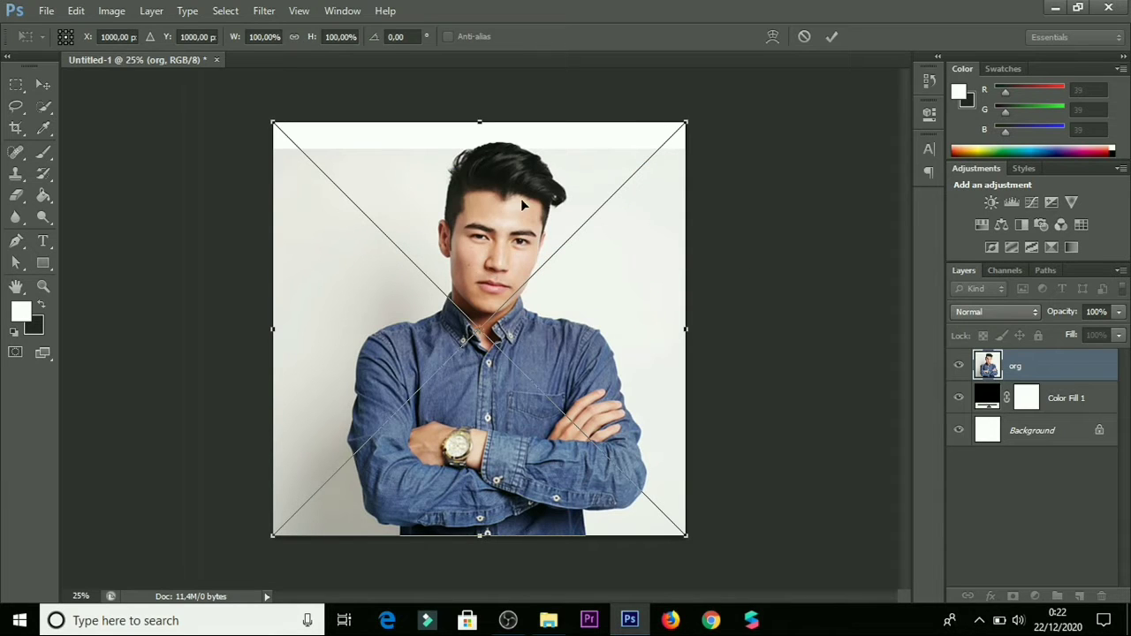
pyautogui.moveTo(511, 251); pyautogui.dragTo(500, 303)
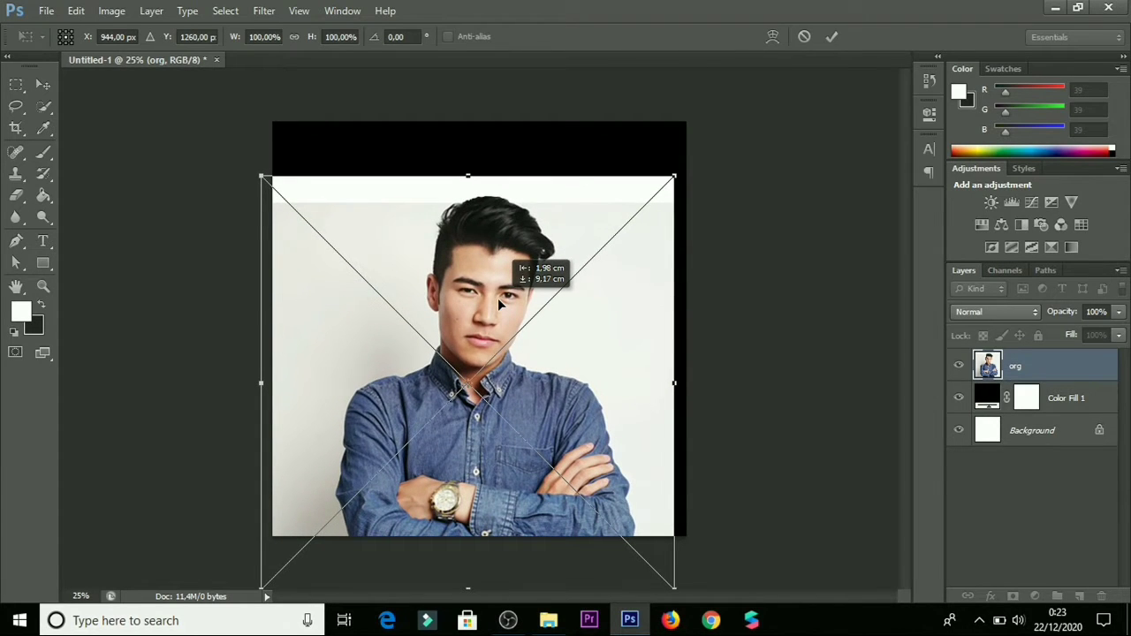
pyautogui.moveTo(500, 304); pyautogui.dragTo(500, 304)
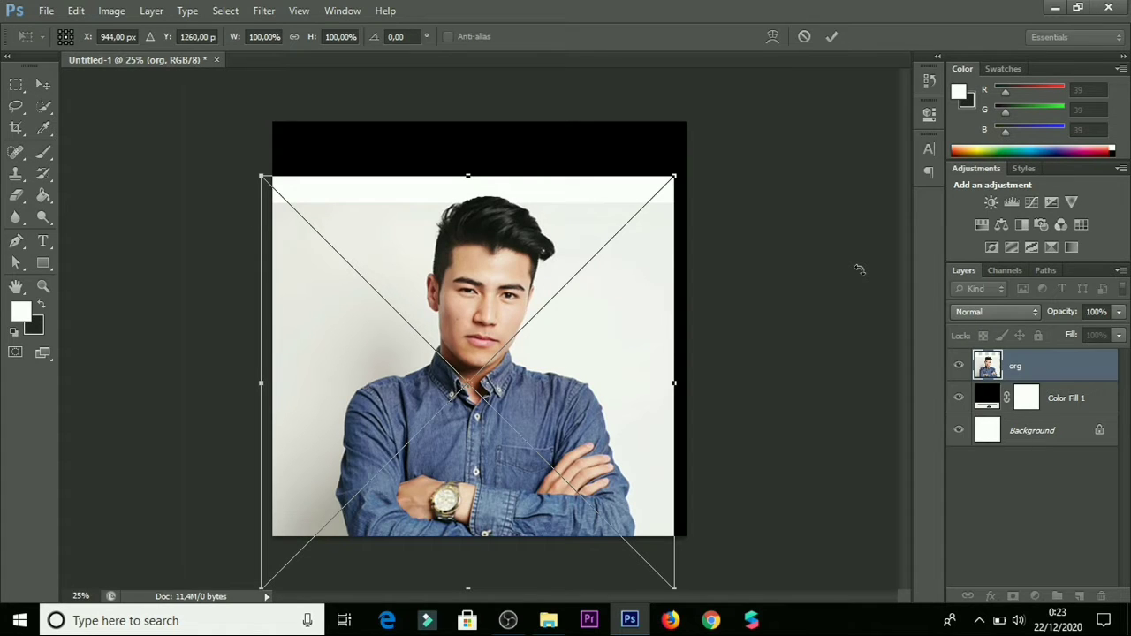
pyautogui.press('Return')
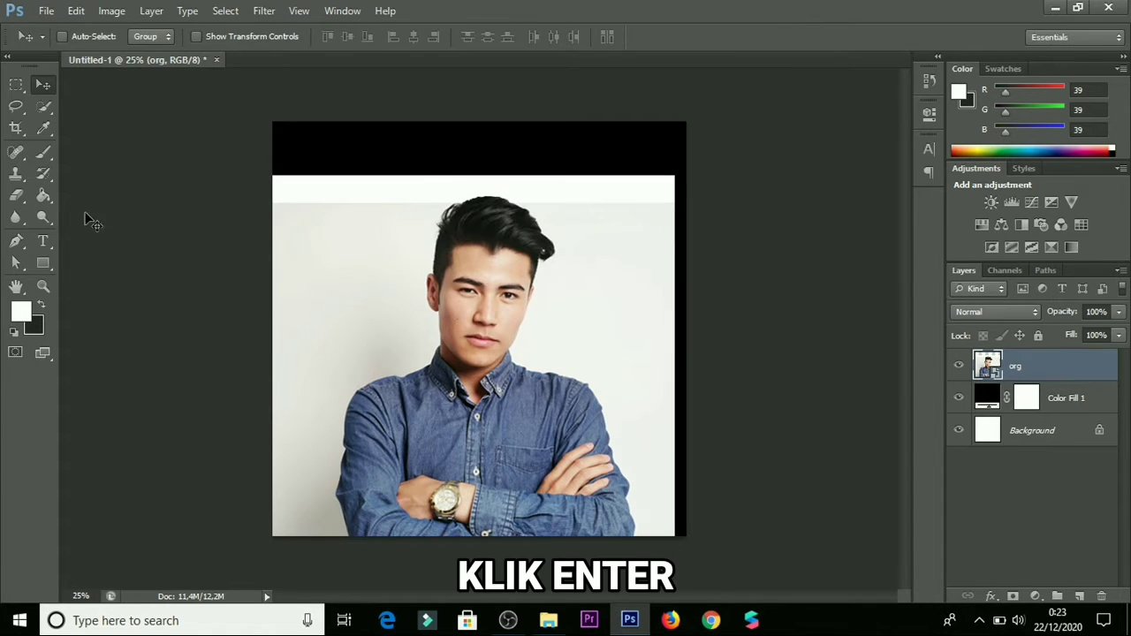
# - Select the man's hair in the org photo with the Quick Selection tool
pyautogui.click(15, 240)
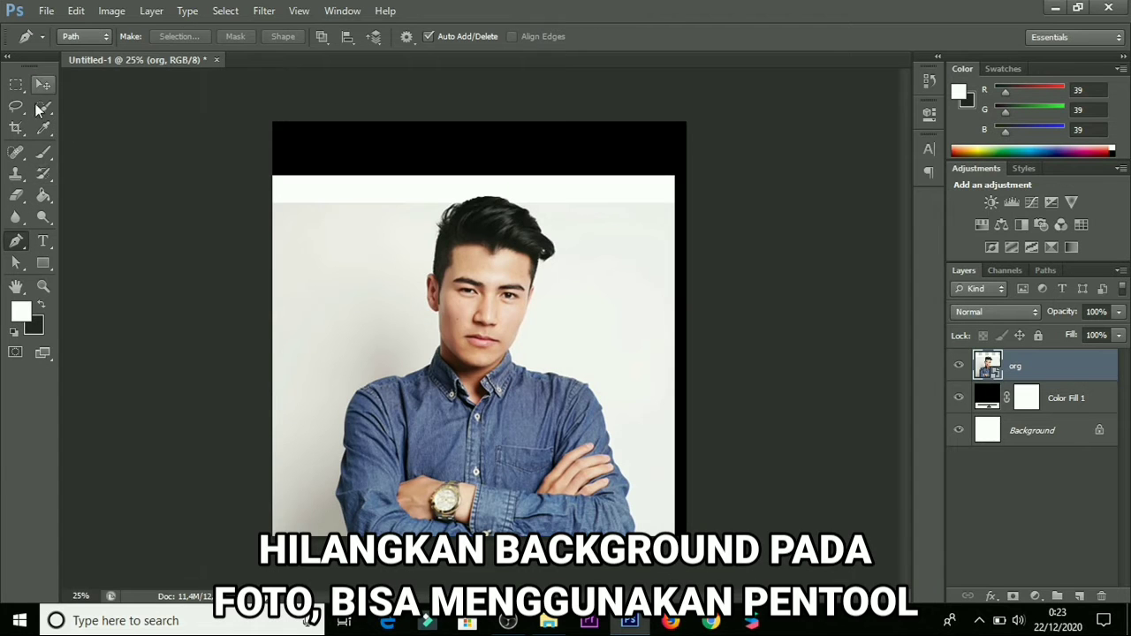
pyautogui.click(48, 105)
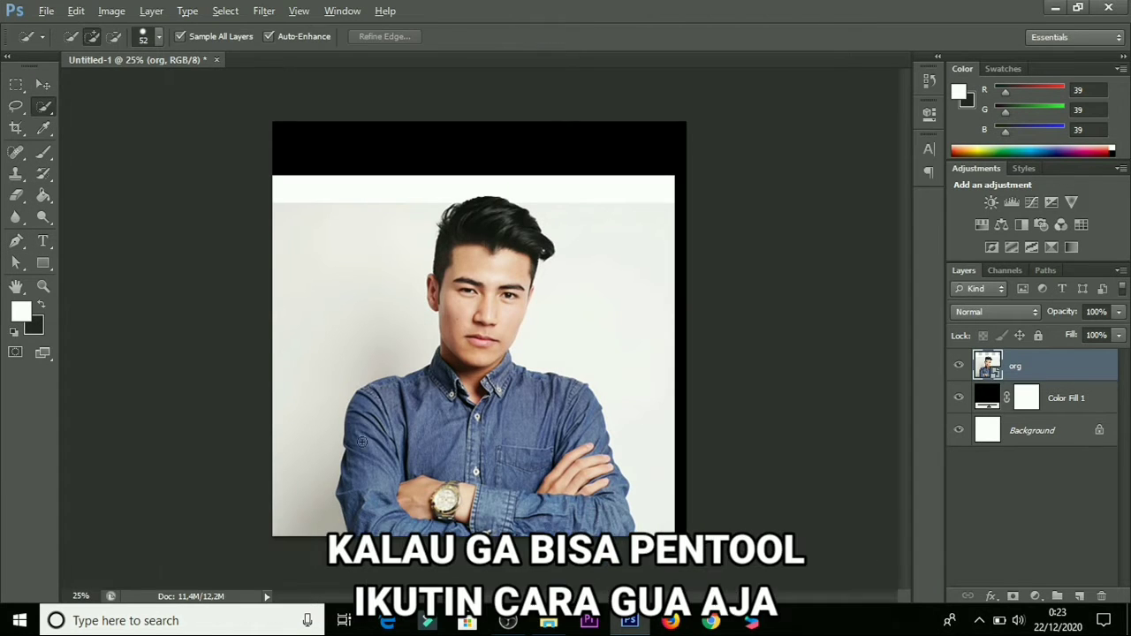
pyautogui.scroll(3, 468, 382)
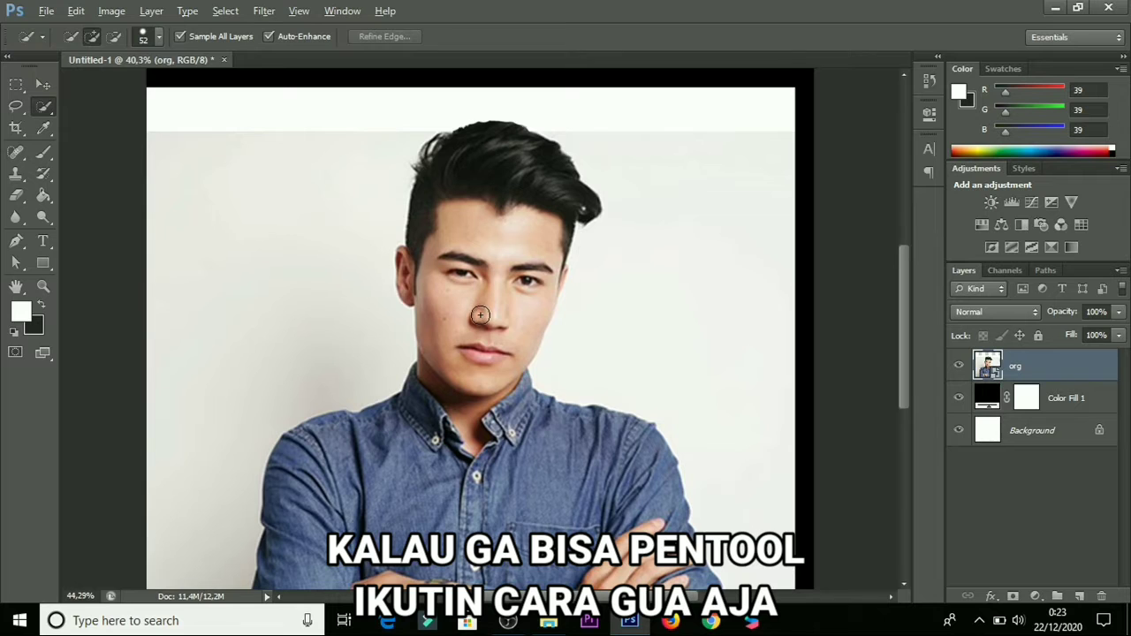
pyautogui.scroll(1, 480, 314)
pyautogui.click(499, 133)
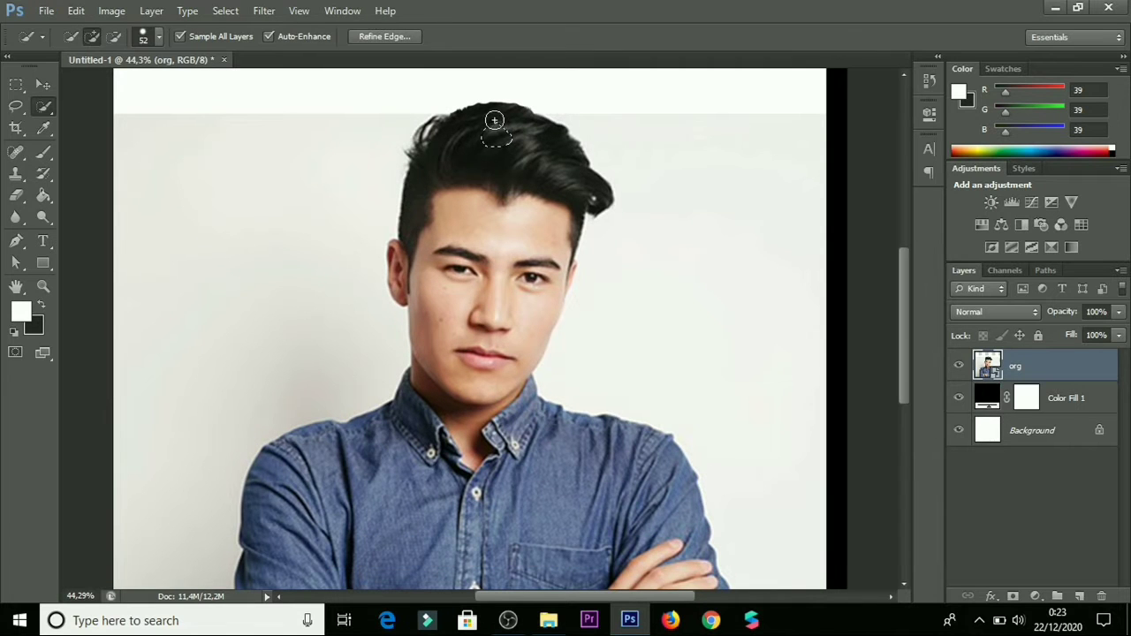
pyautogui.moveTo(495, 120)
pyautogui.mouseDown()
pyautogui.moveTo(469, 182)
pyautogui.moveTo(530, 133)
pyautogui.mouseUp()
# - Subtract the loose hair strands at the upper left of the head from the selection
pyautogui.scroll(2, 392, 139)
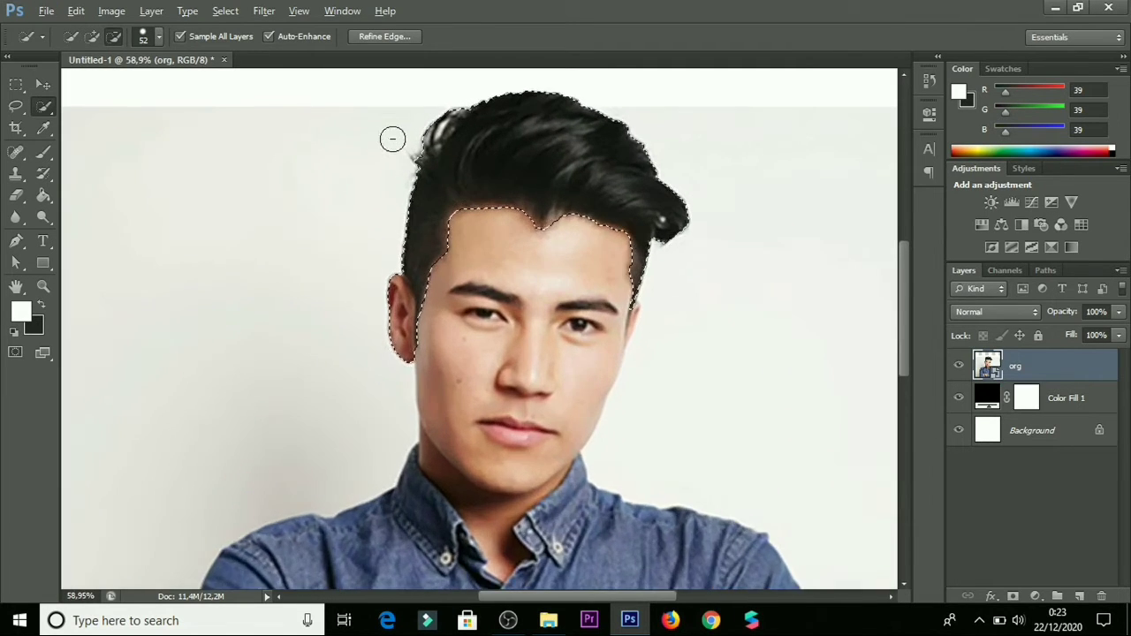
pyautogui.scroll(4, 397, 137)
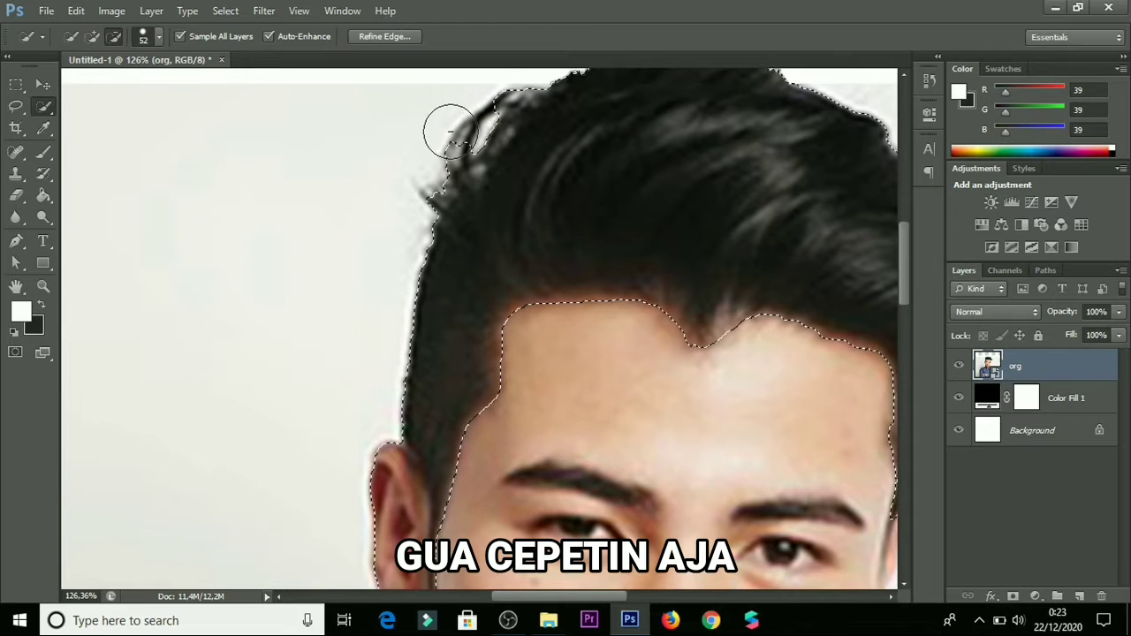
pyautogui.moveTo(451, 131)
pyautogui.mouseDown()
pyautogui.moveTo(441, 168)
pyautogui.moveTo(495, 83)
pyautogui.moveTo(491, 105)
pyautogui.moveTo(432, 166)
pyautogui.moveTo(471, 190)
pyautogui.moveTo(419, 189)
pyautogui.mouseUp()
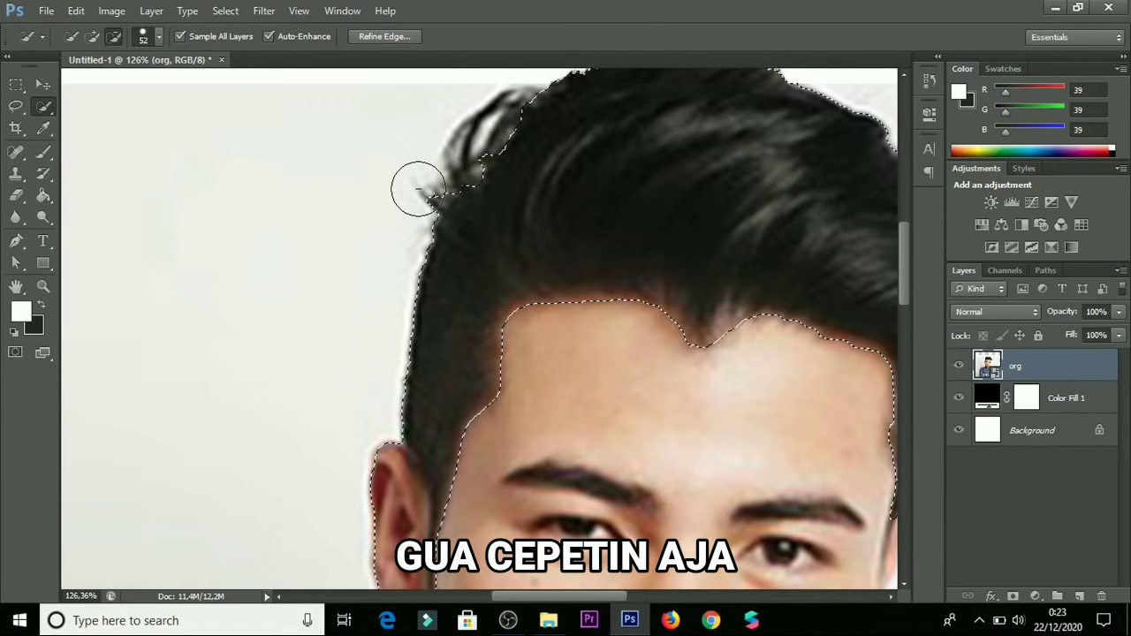
# - Extend the selection from the hair down over the face, neck and shirt collar
pyautogui.scroll(-3, 603, 242)
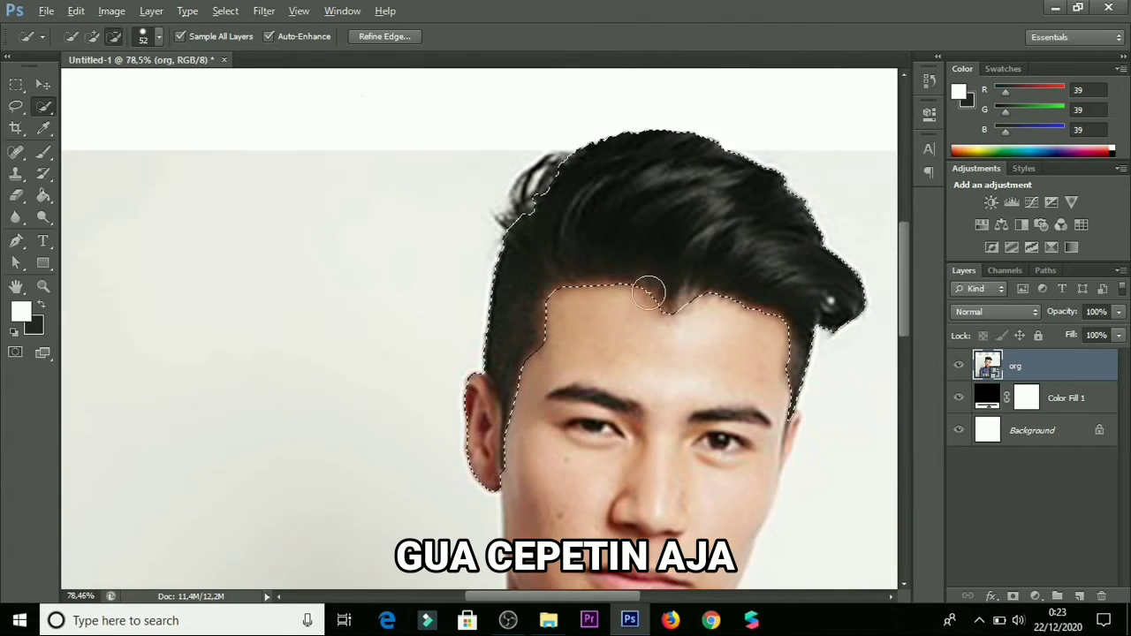
pyautogui.scroll(-4, 648, 293)
pyautogui.scroll(3, 524, 153)
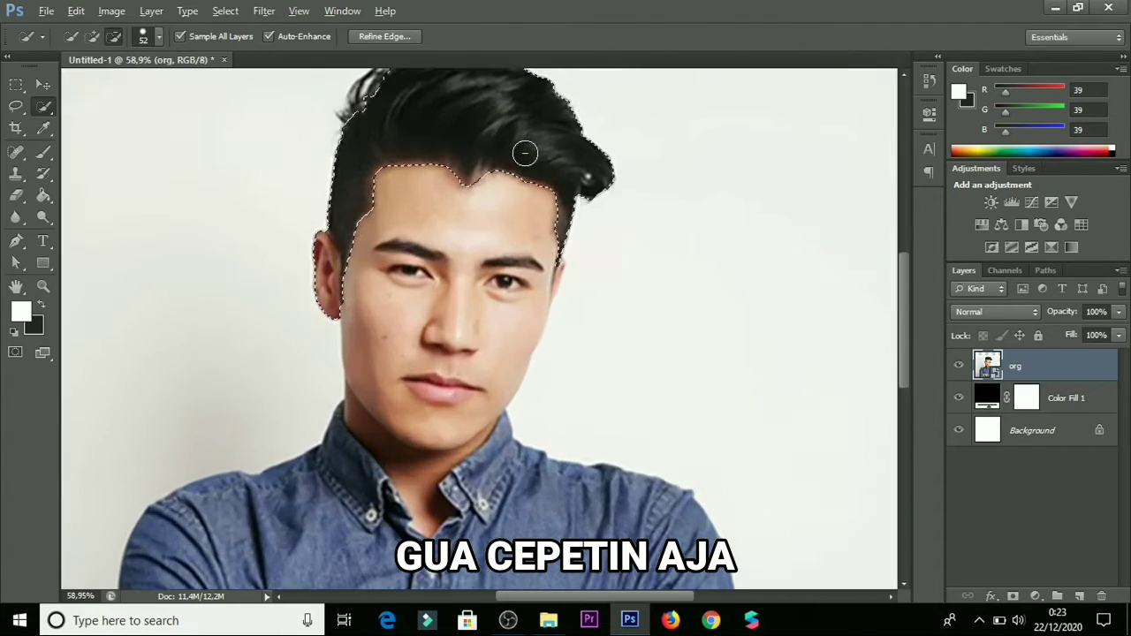
pyautogui.scroll(-3, 524, 154)
pyautogui.moveTo(467, 231)
pyautogui.mouseDown()
pyautogui.moveTo(457, 303)
pyautogui.moveTo(469, 260)
pyautogui.moveTo(427, 394)
pyautogui.moveTo(515, 399)
pyautogui.mouseUp()
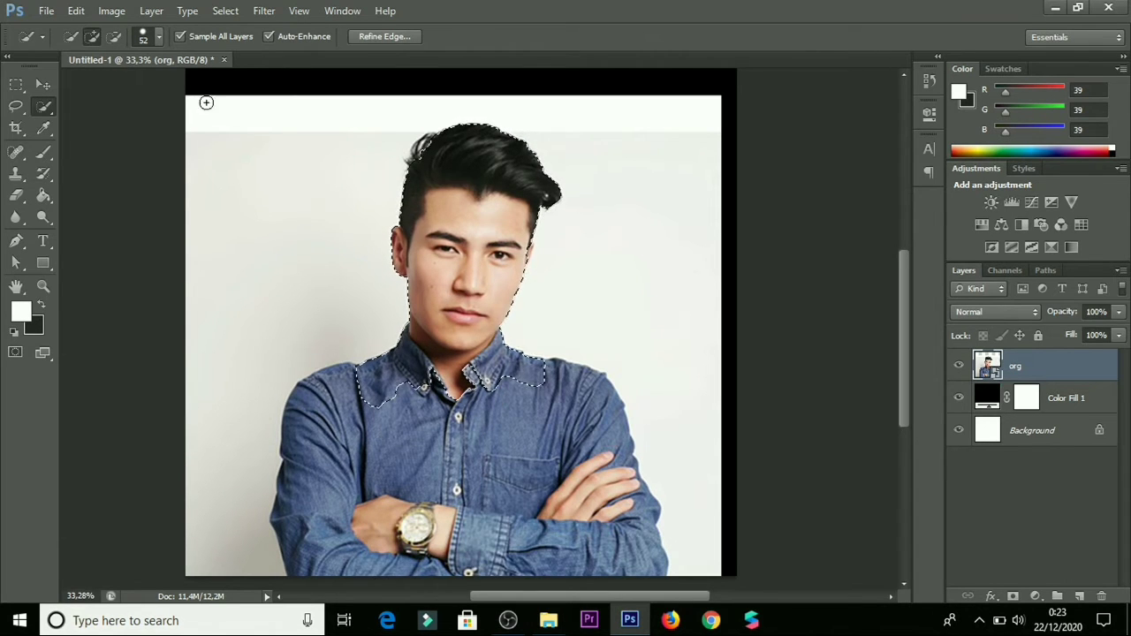
# - Set the Quick Selection brush size to 69 px and extend the selection over the rest of the shirt, arms, hands and the ear edge
pyautogui.click(157, 36)
pyautogui.moveTo(102, 83); pyautogui.dragTo(122, 85)
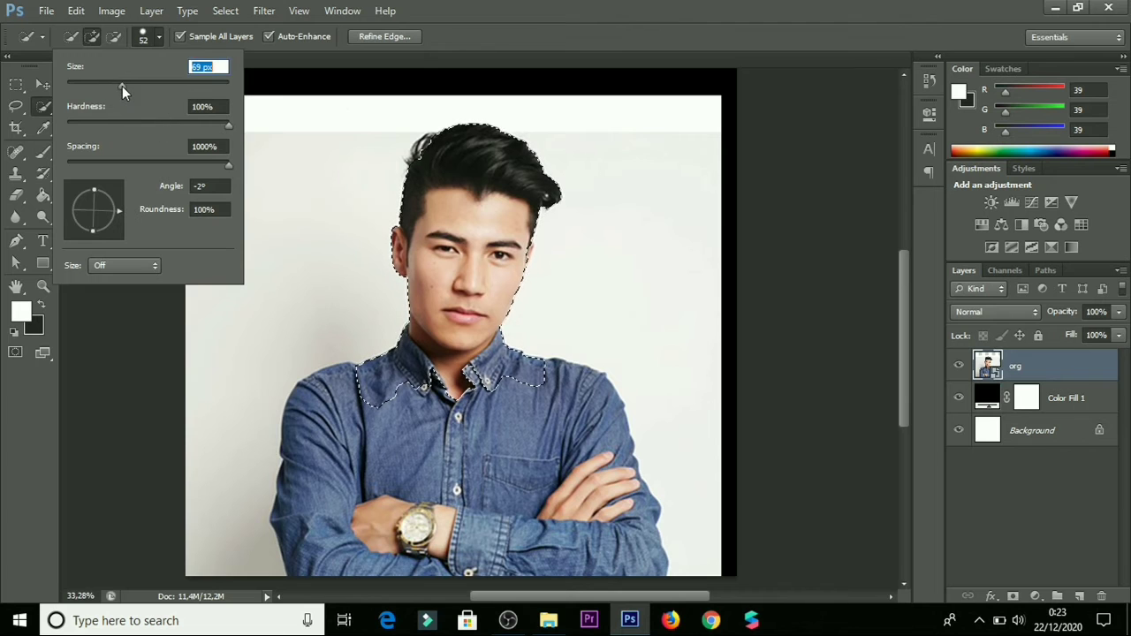
pyautogui.click(419, 526)
pyautogui.moveTo(427, 484)
pyautogui.mouseDown()
pyautogui.moveTo(406, 449)
pyautogui.moveTo(555, 507)
pyautogui.moveTo(509, 474)
pyautogui.moveTo(368, 481)
pyautogui.moveTo(324, 397)
pyautogui.moveTo(353, 441)
pyautogui.moveTo(610, 455)
pyautogui.moveTo(634, 484)
pyautogui.moveTo(574, 318)
pyautogui.moveTo(492, 275)
pyautogui.mouseUp()
pyautogui.scroll(-1, 453, 465)
pyautogui.scroll(6, 492, 276)
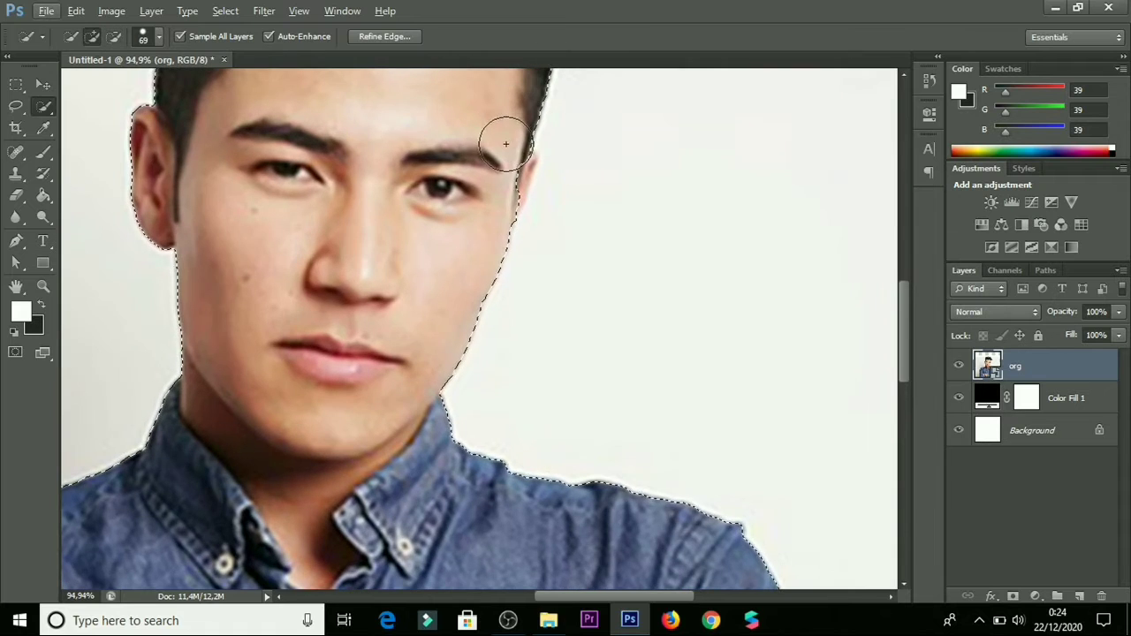
pyautogui.scroll(-3, 500, 158)
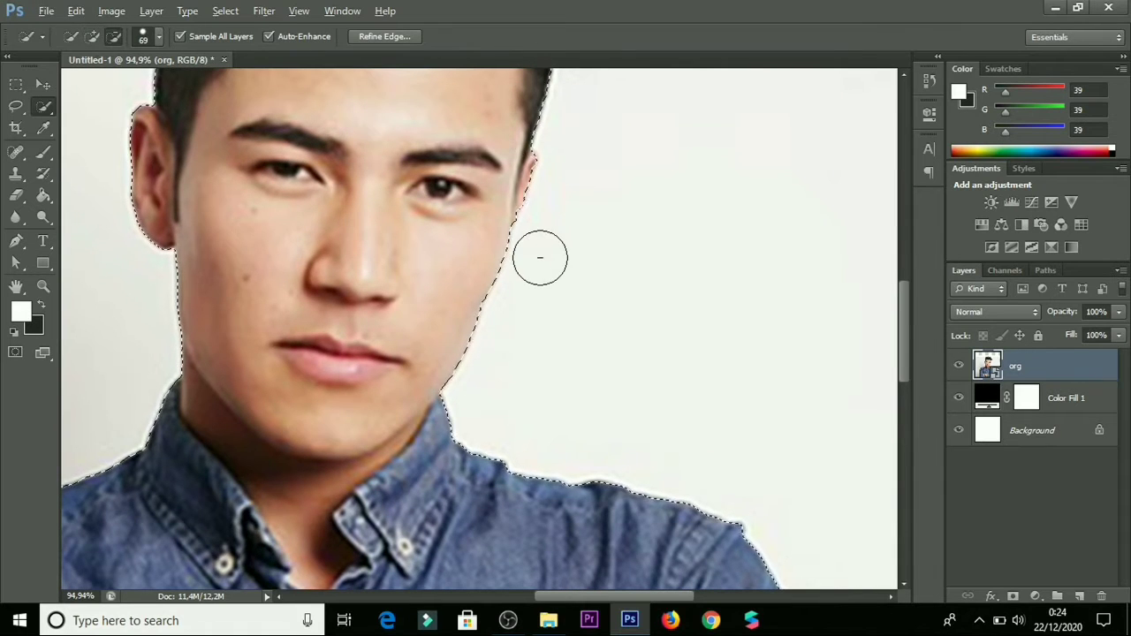
pyautogui.scroll(-3, 537, 255)
pyautogui.scroll(-2, 521, 270)
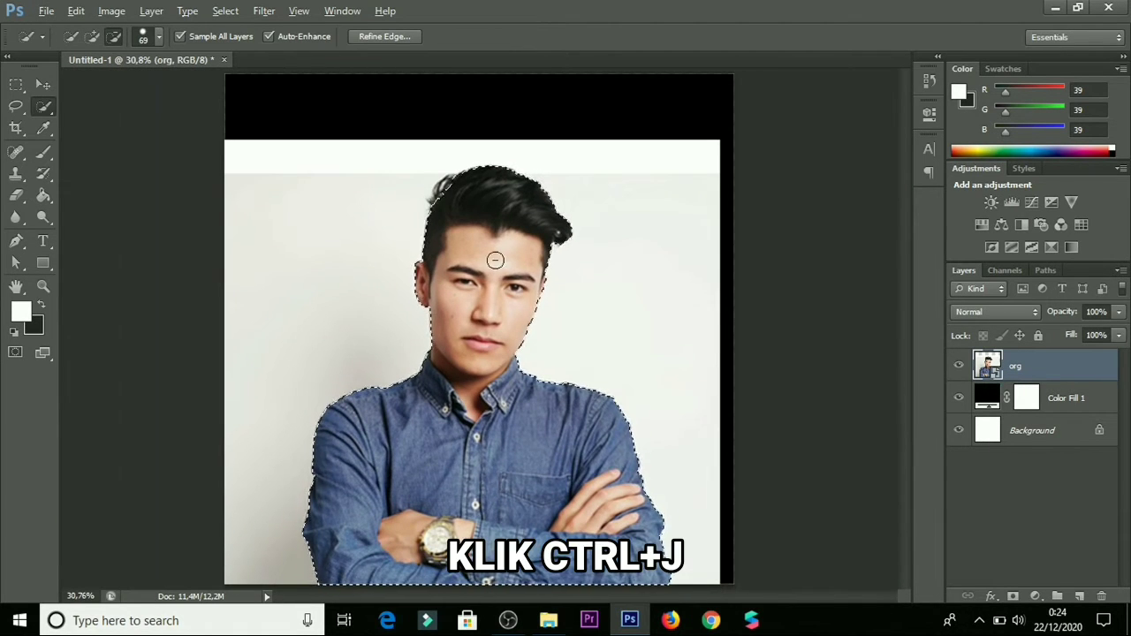
# - Copy the selected man to a new layer and hide the org layer to check the cutout against black
pyautogui.press('alt')
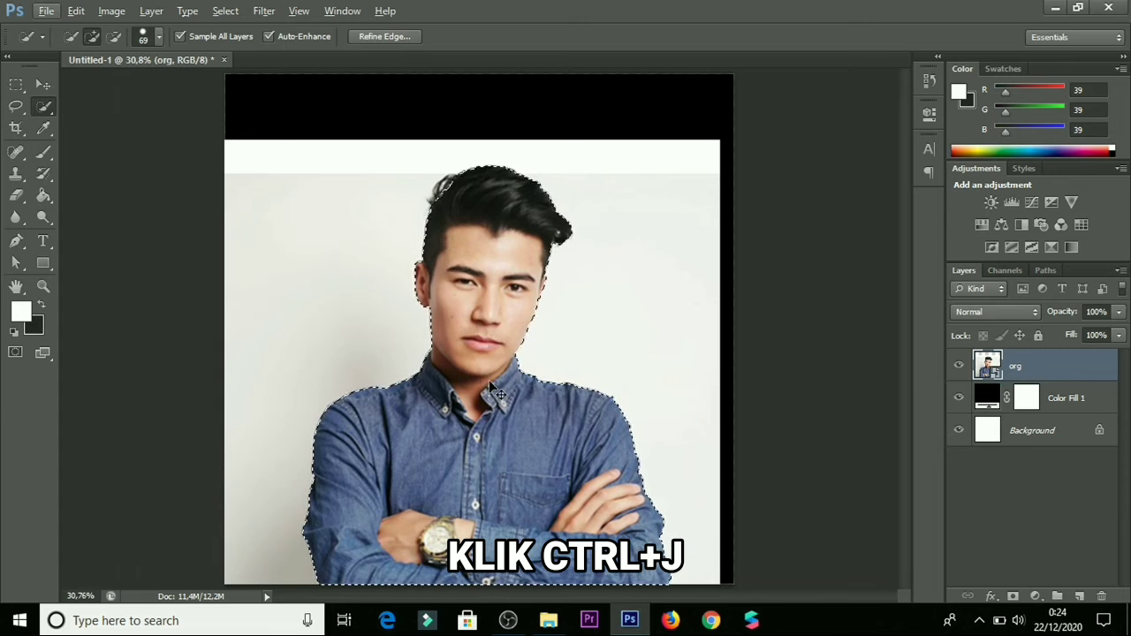
pyautogui.hotkey('ctrl', 'j')
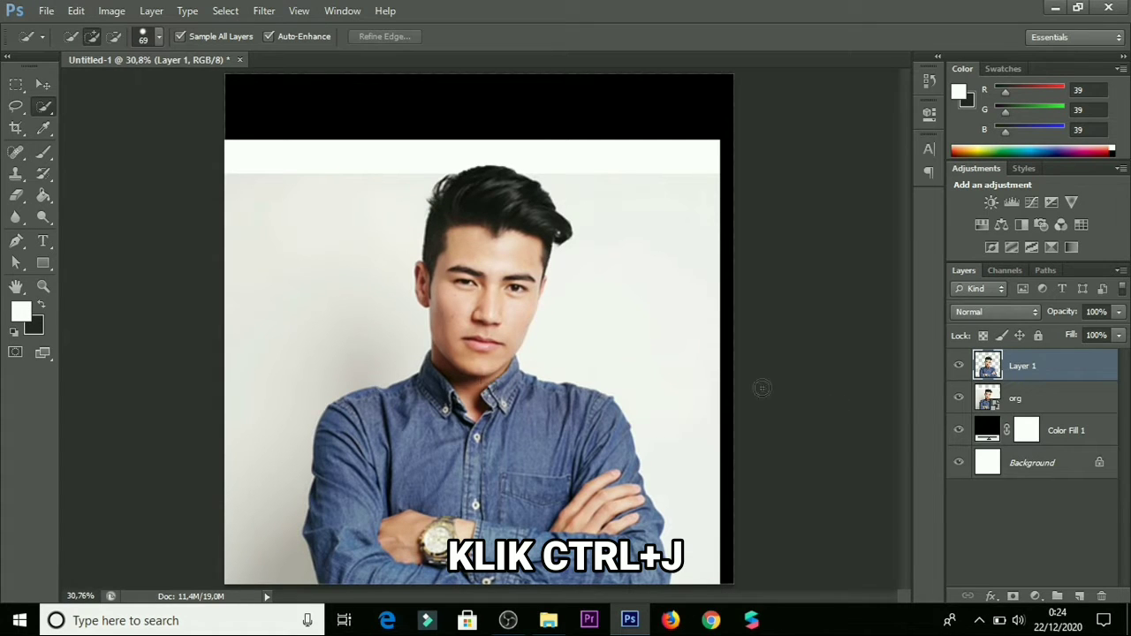
pyautogui.click(963, 400)
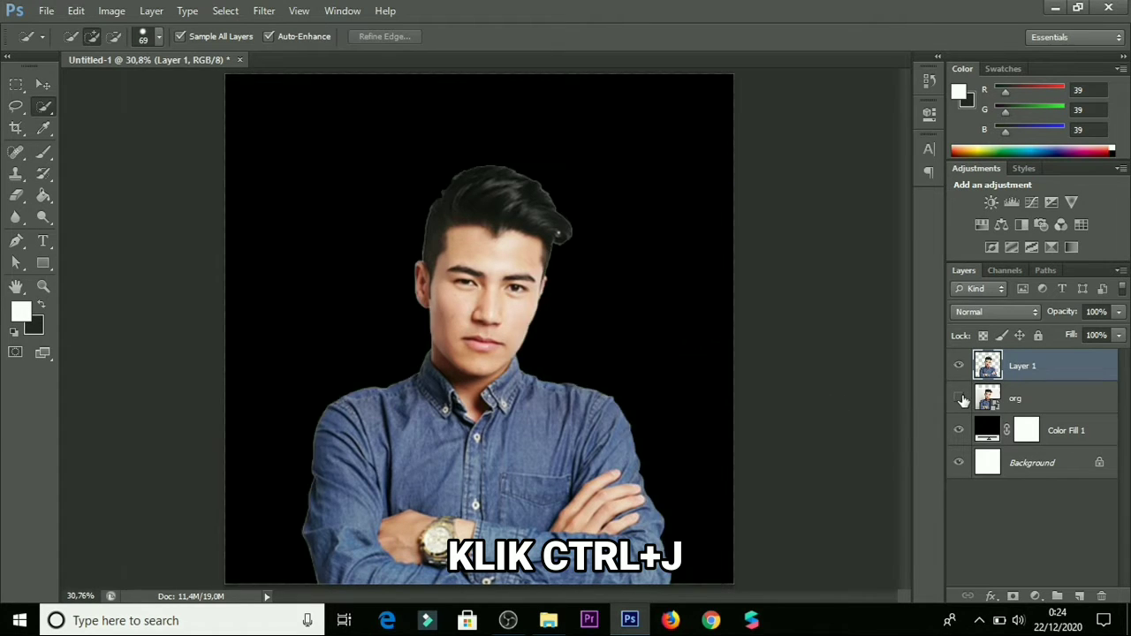
pyautogui.click(962, 400)
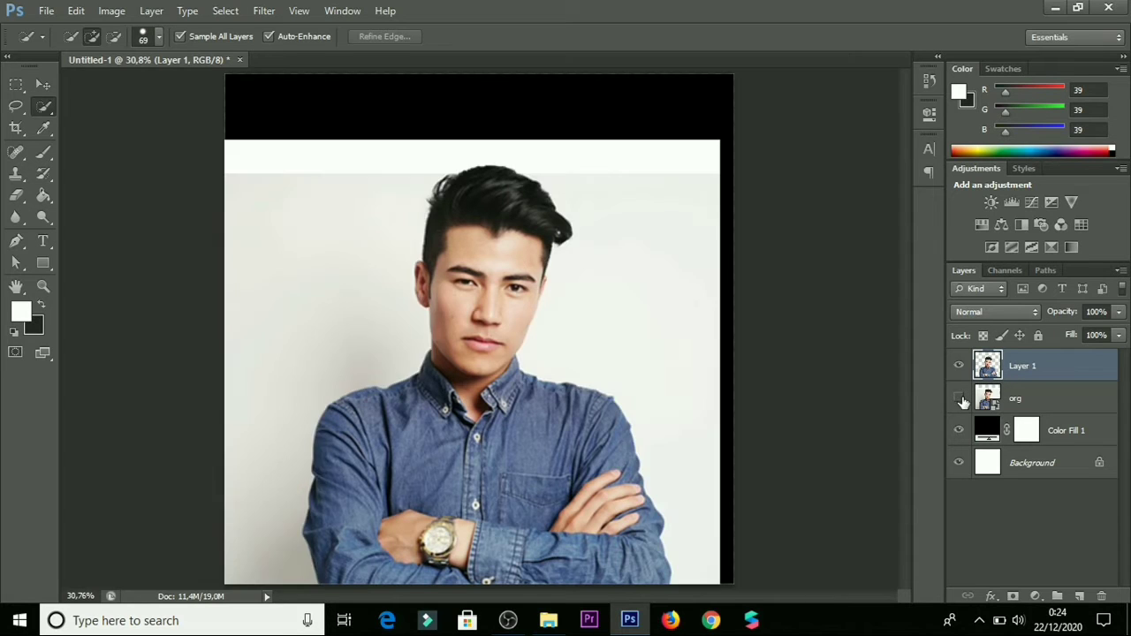
pyautogui.click(962, 401)
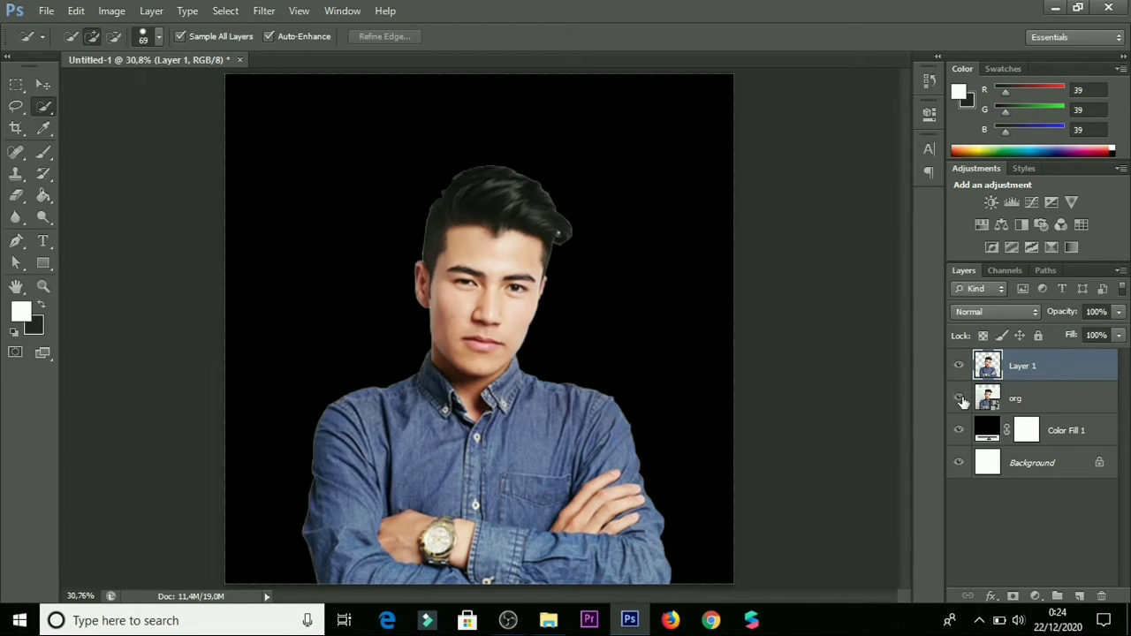
pyautogui.click(961, 400)
pyautogui.click(962, 401)
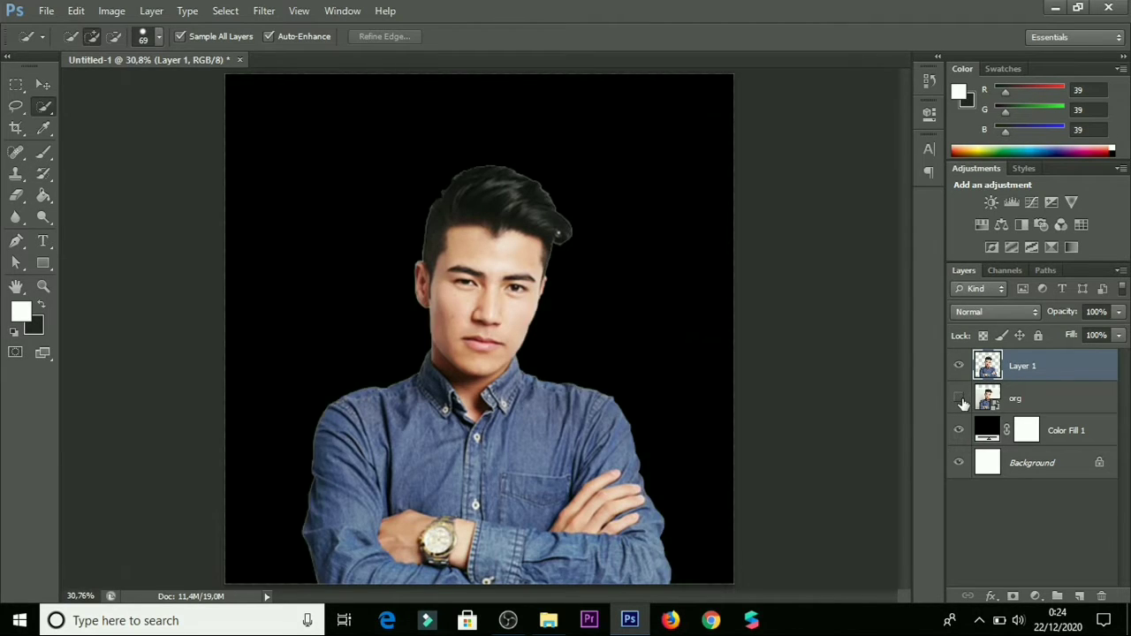
# - Delete the hidden org layer and confirm its removal
pyautogui.click(1022, 399)
pyautogui.rightClick(1025, 398)
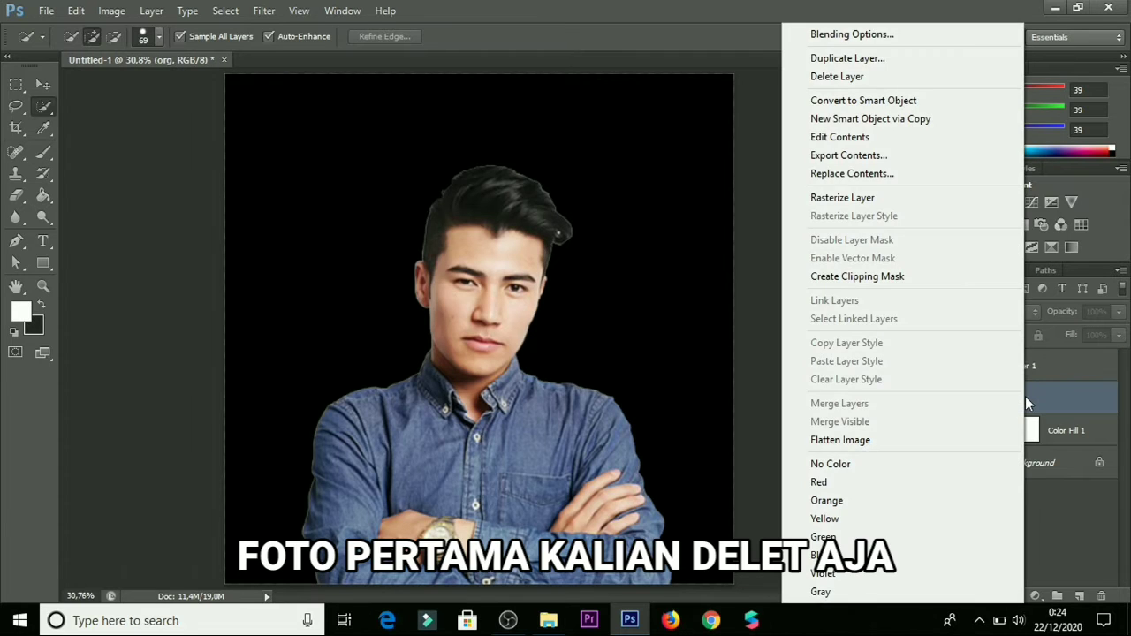
pyautogui.press('Escape')
pyautogui.rightClick(1025, 396)
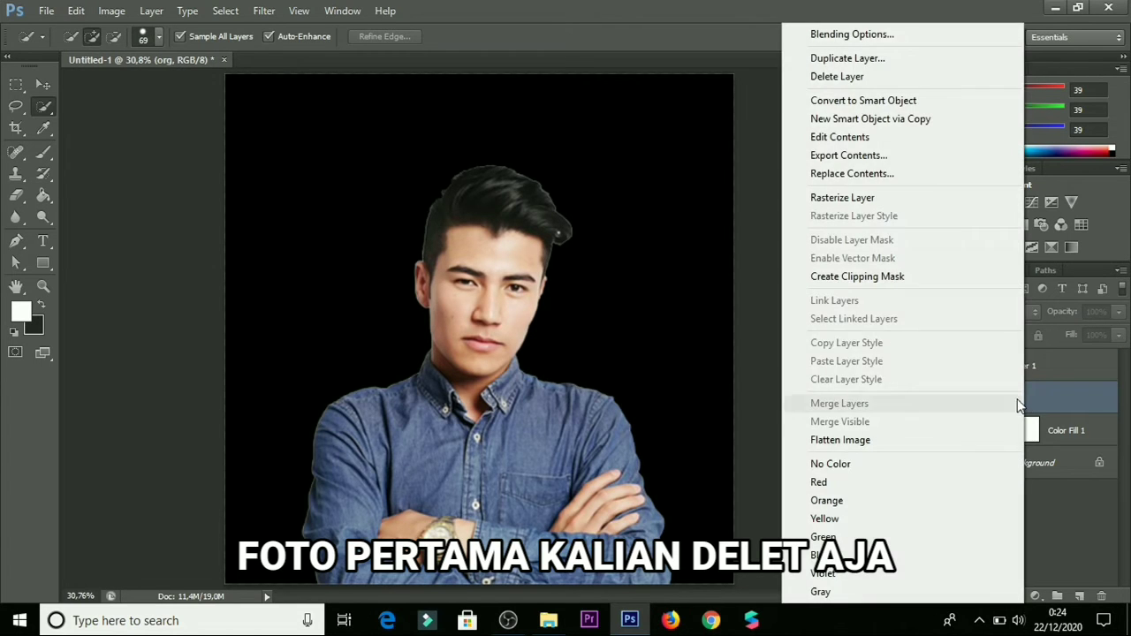
pyautogui.click(893, 77)
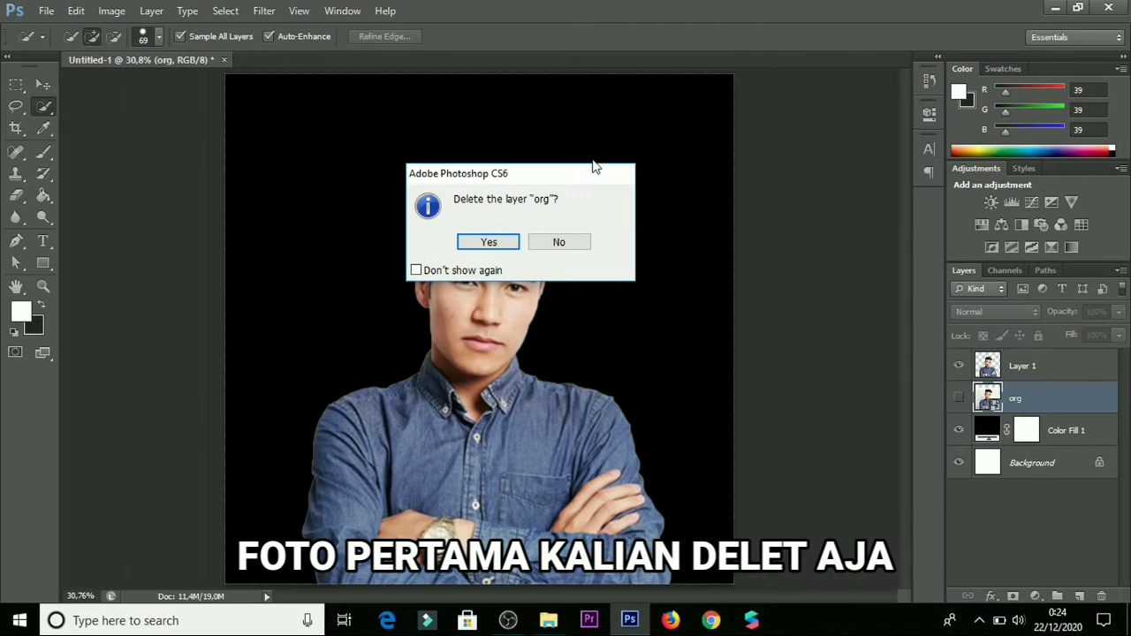
pyautogui.click(491, 242)
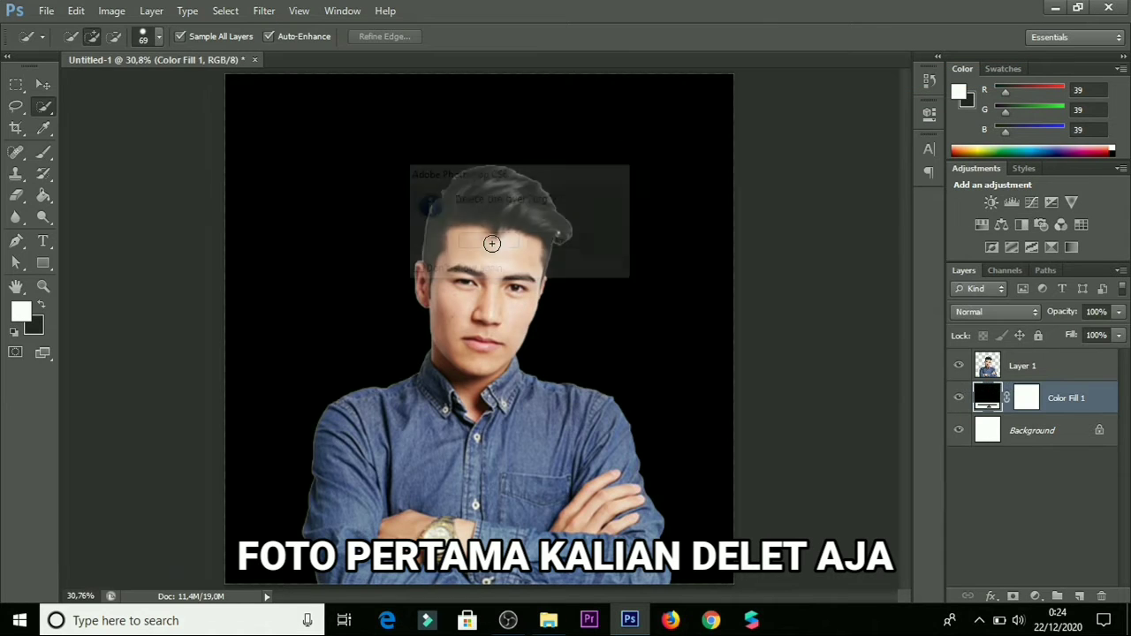
# - Add a Gradient Map adjustment layer above the cutout on Layer 1 using the Black, White preset
pyautogui.click(1031, 369)
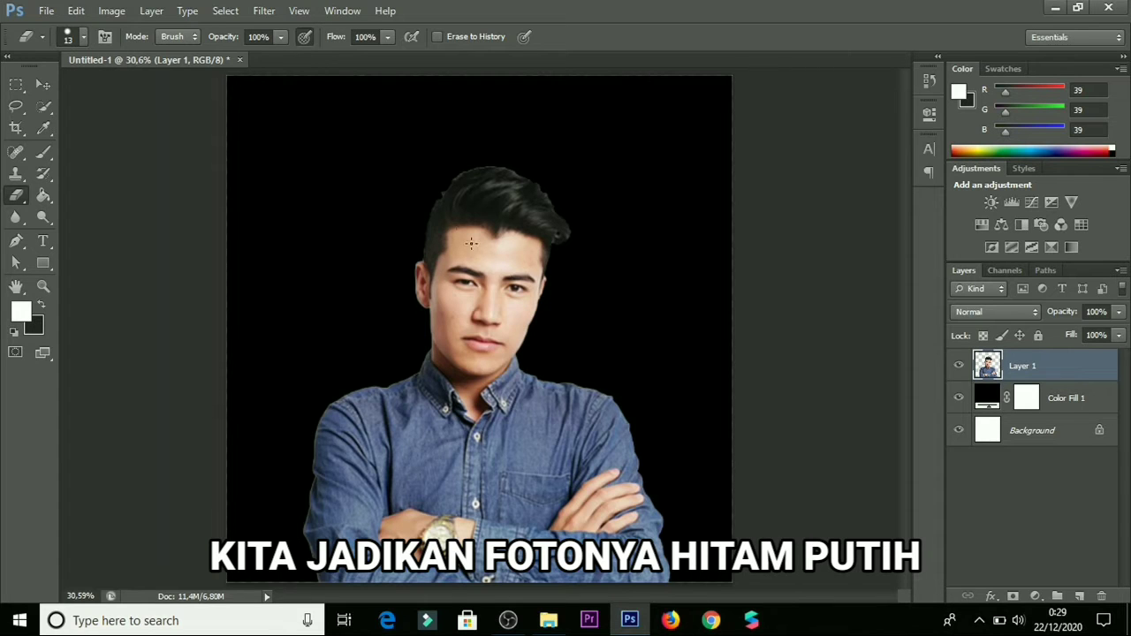
pyautogui.click(1035, 595)
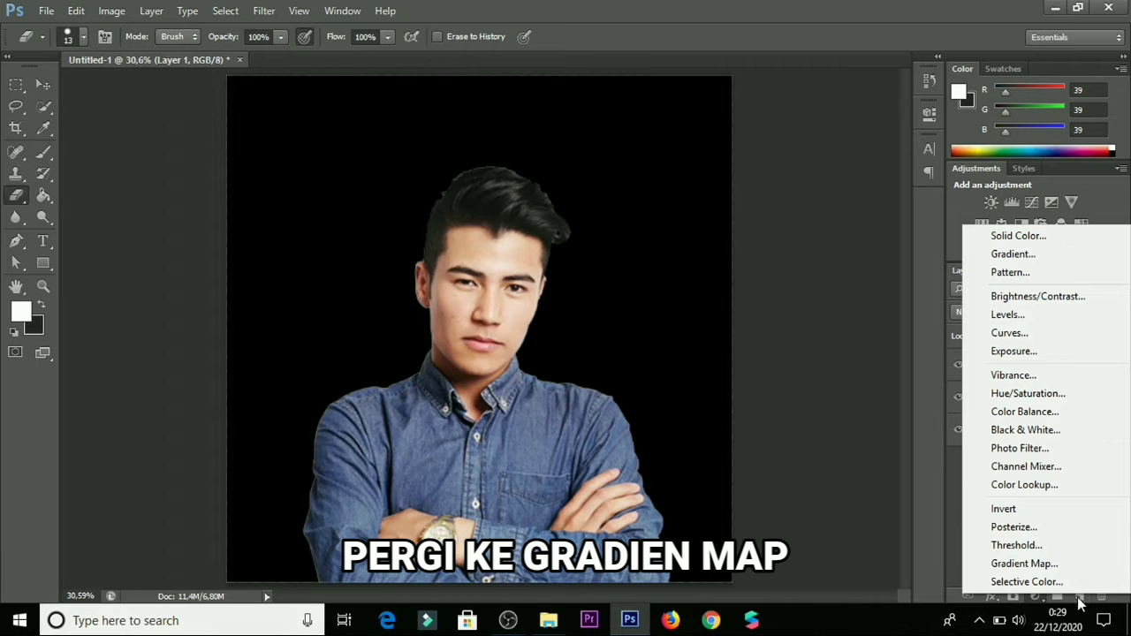
pyautogui.click(1051, 565)
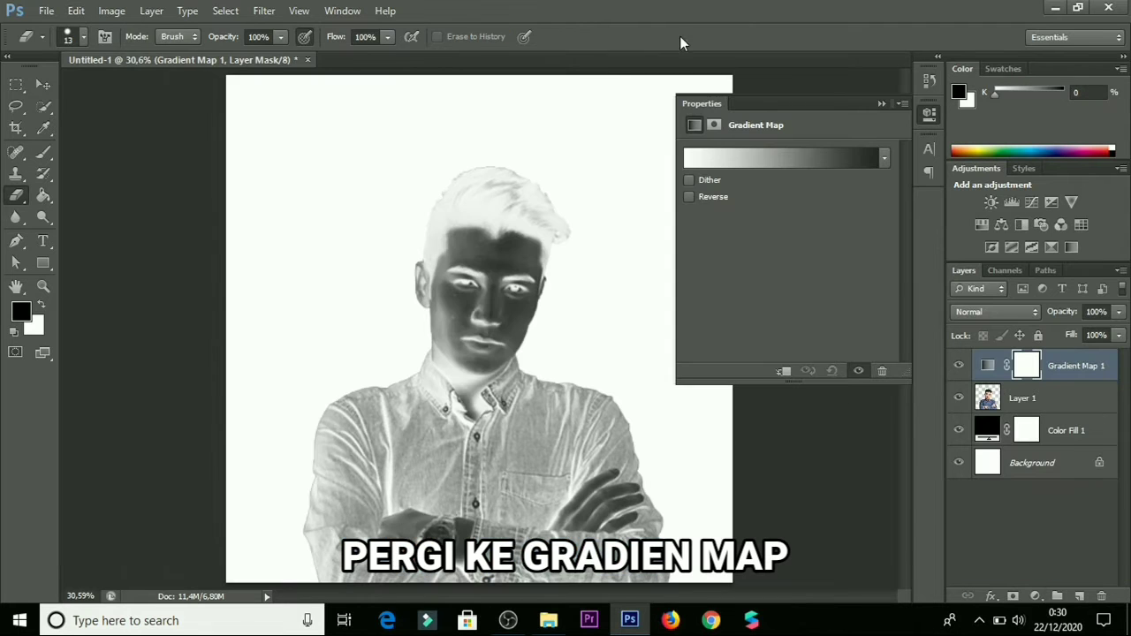
pyautogui.click(749, 159)
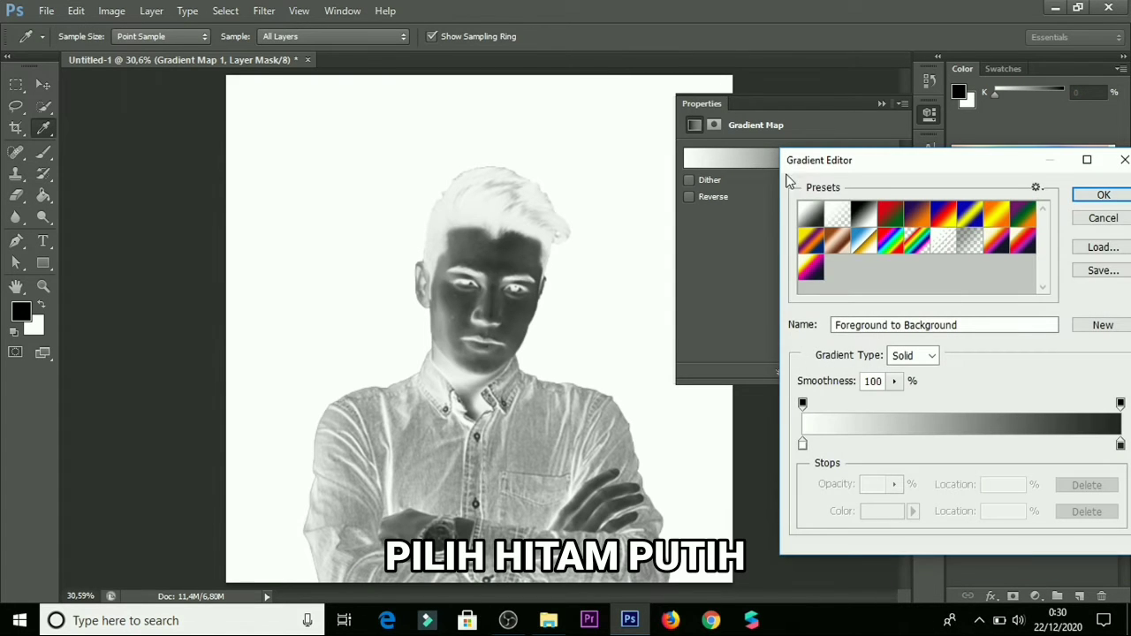
pyautogui.click(864, 218)
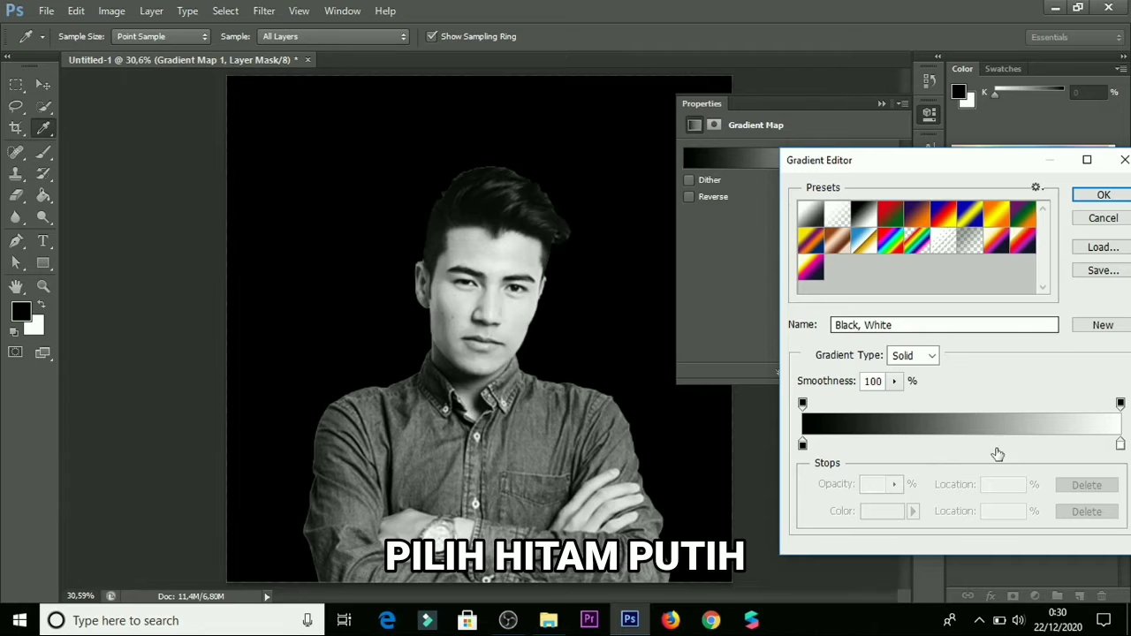
pyautogui.press('e')
pyautogui.click(1103, 195)
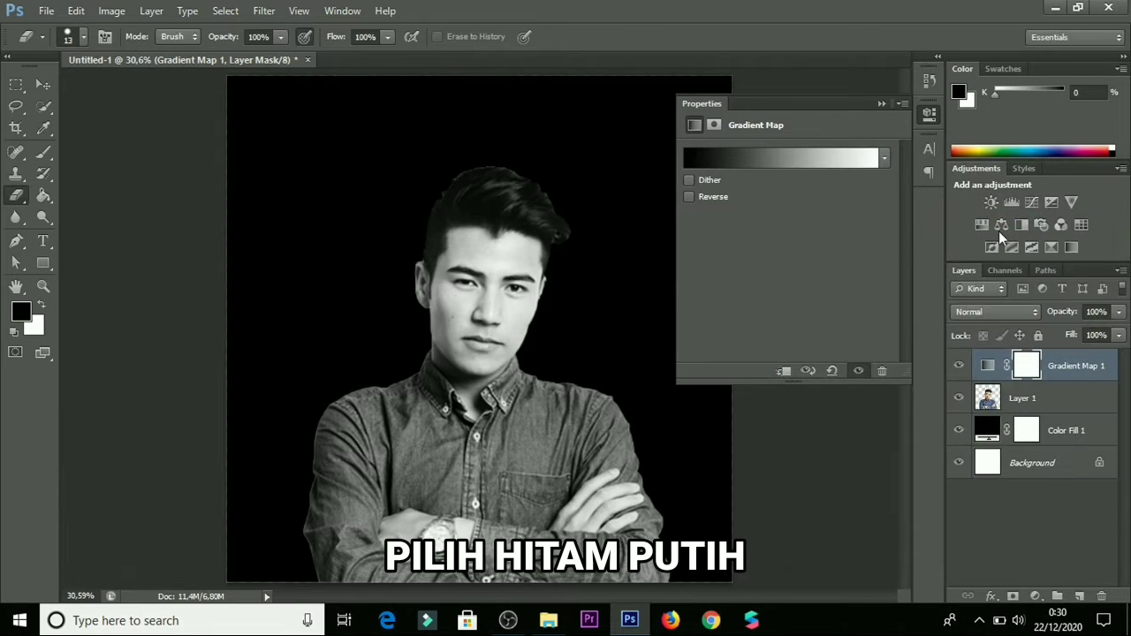
# - Add a Levels adjustment layer and move it above Gradient Map 1 to the top of the layer stack
pyautogui.hotkey('alt', '[')
pyautogui.click(1036, 596)
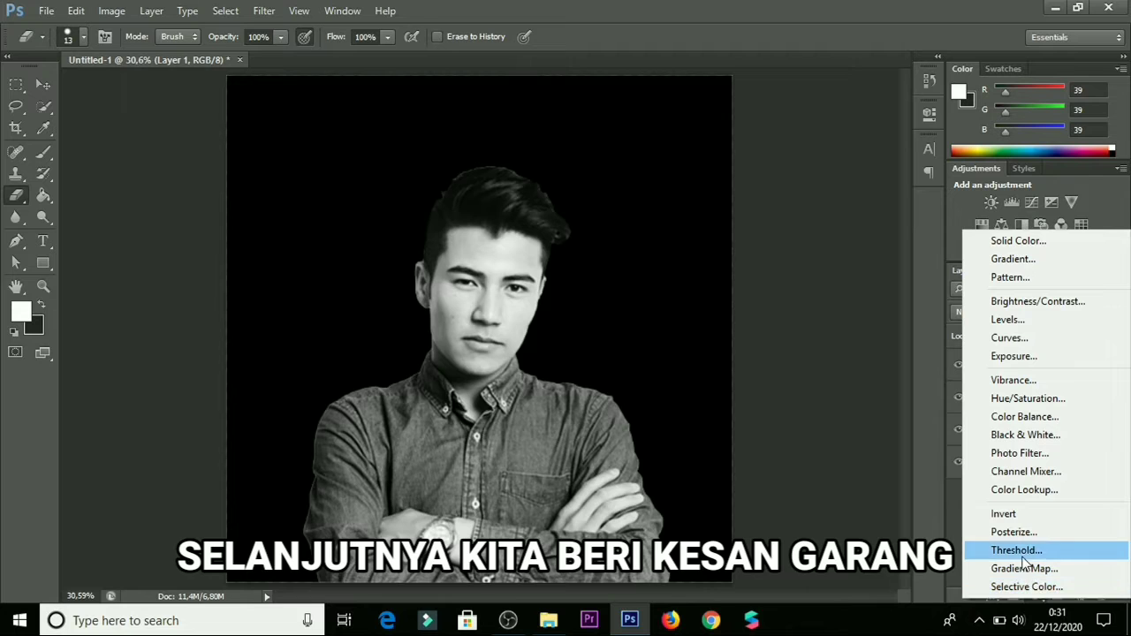
pyautogui.click(1047, 320)
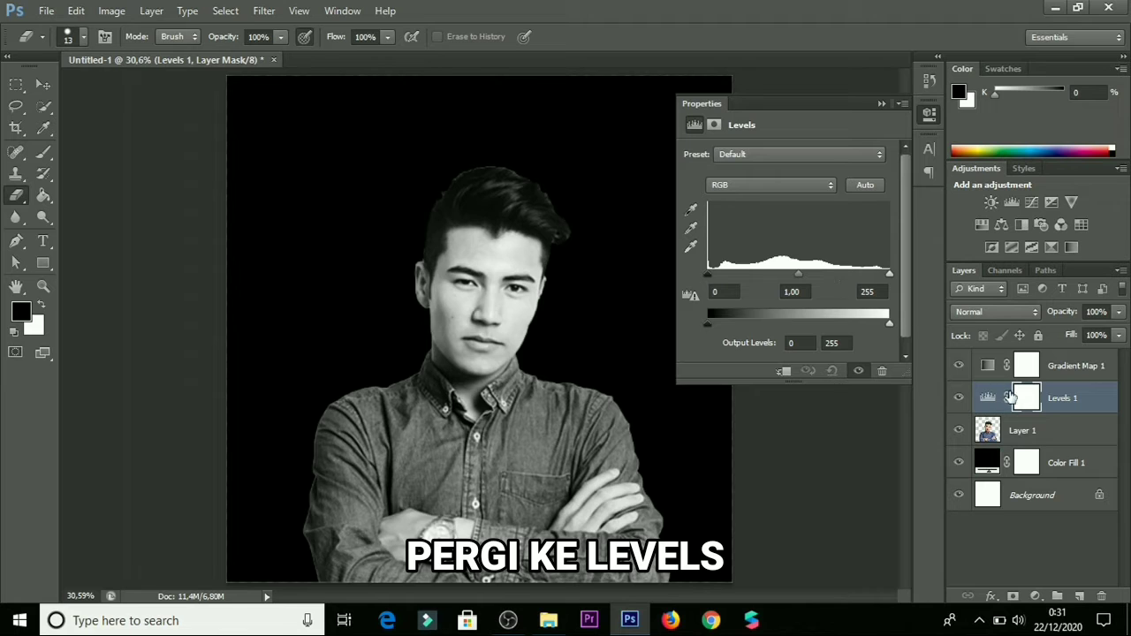
pyautogui.moveTo(1068, 397); pyautogui.dragTo(1054, 358)
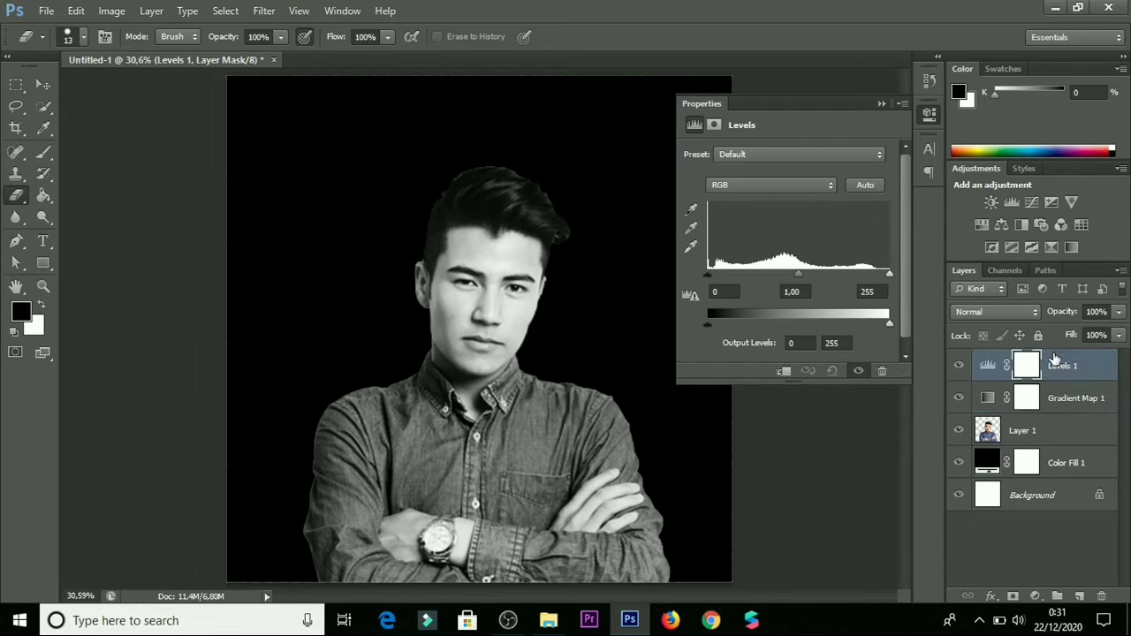
pyautogui.click(987, 365)
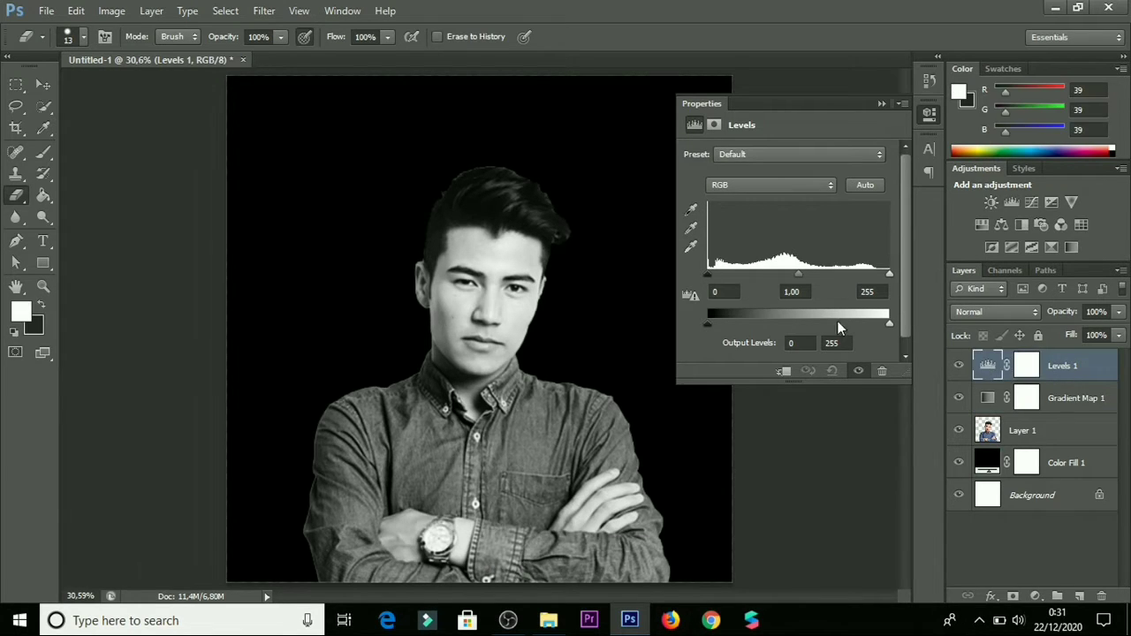
# - Enlarge the Levels settings area in width and height so all its controls fit
pyautogui.scroll(-1, 818, 305)
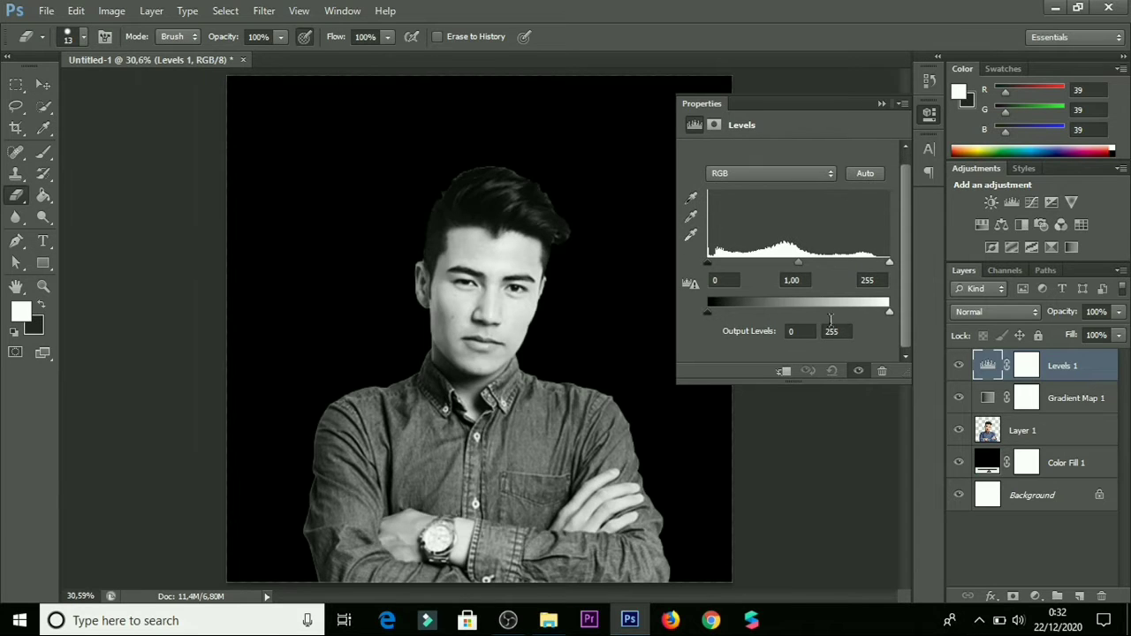
pyautogui.scroll(1, 831, 218)
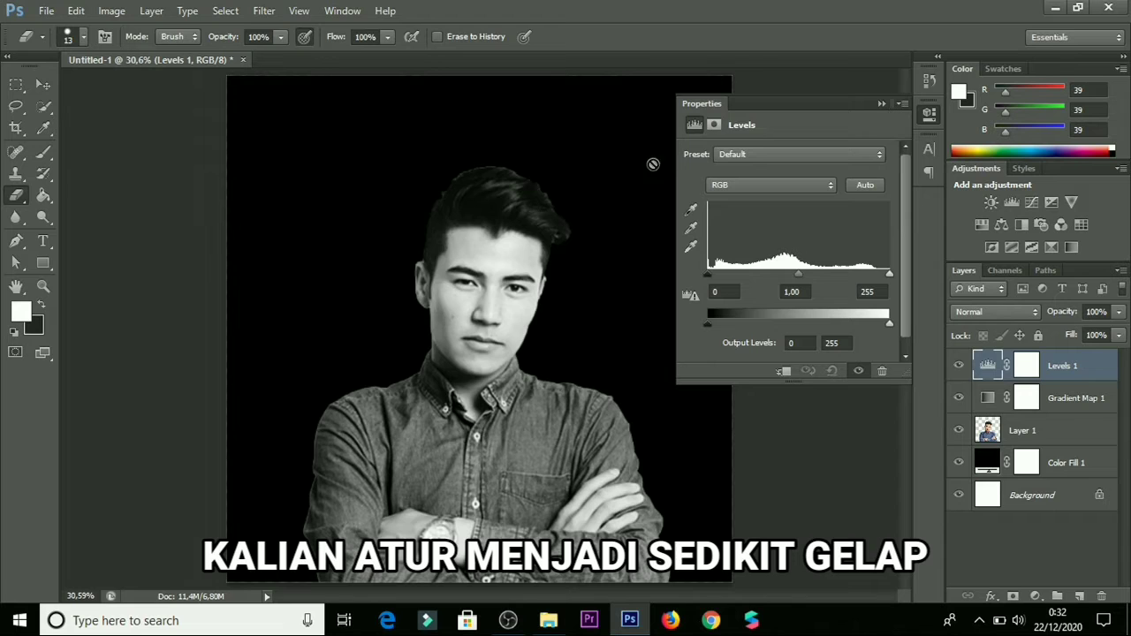
pyautogui.moveTo(675, 174); pyautogui.dragTo(540, 183)
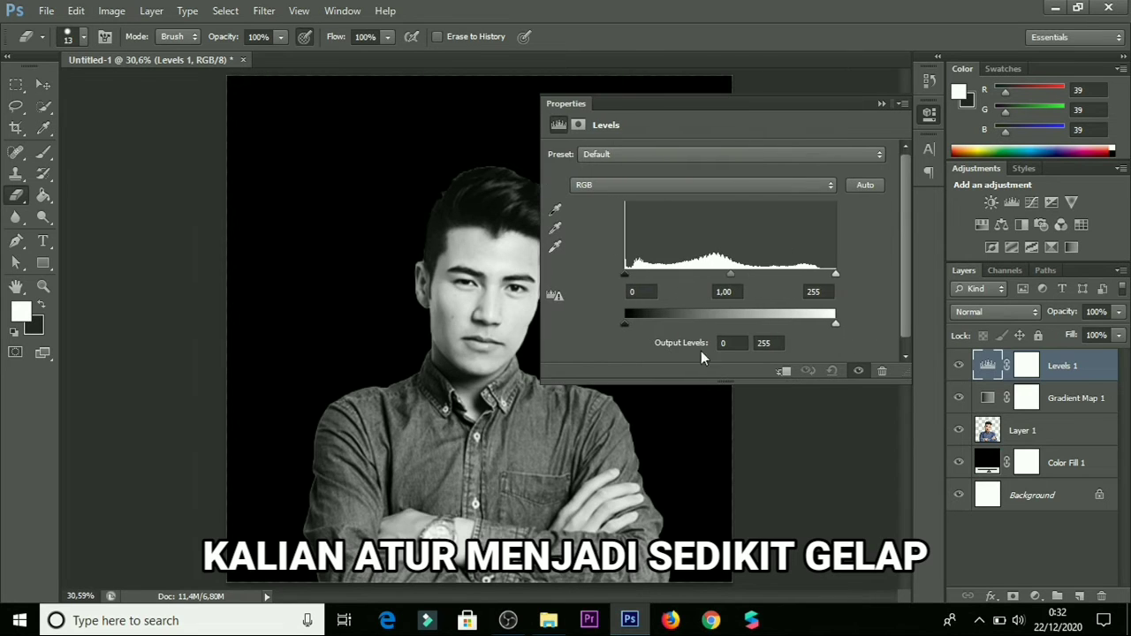
pyautogui.click(732, 385)
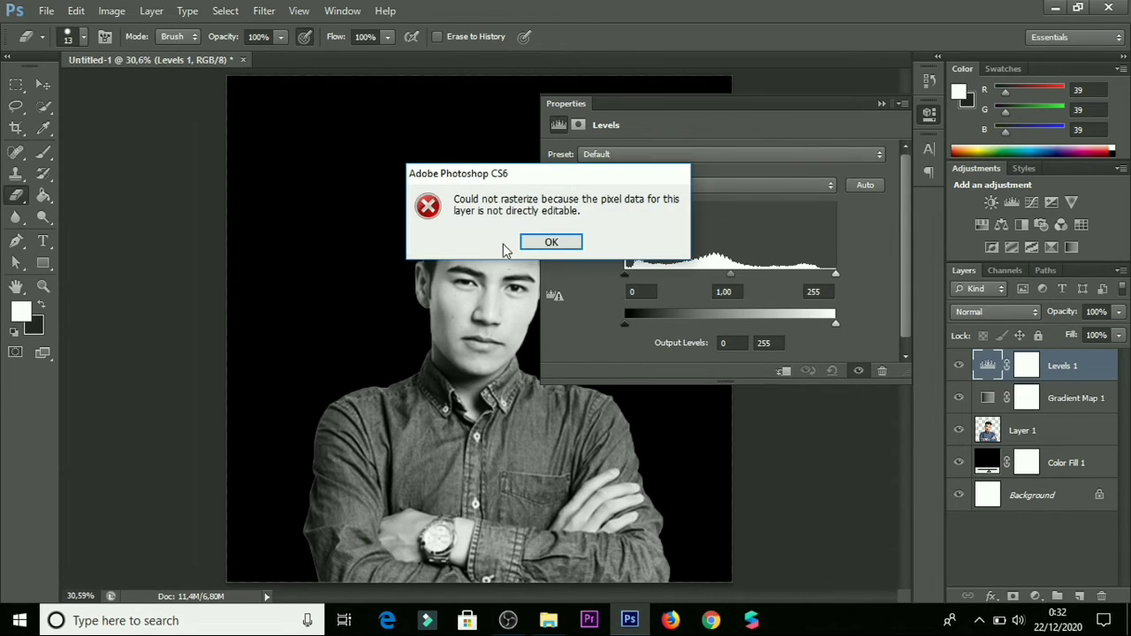
pyautogui.click(549, 240)
pyautogui.moveTo(726, 381); pyautogui.dragTo(726, 431)
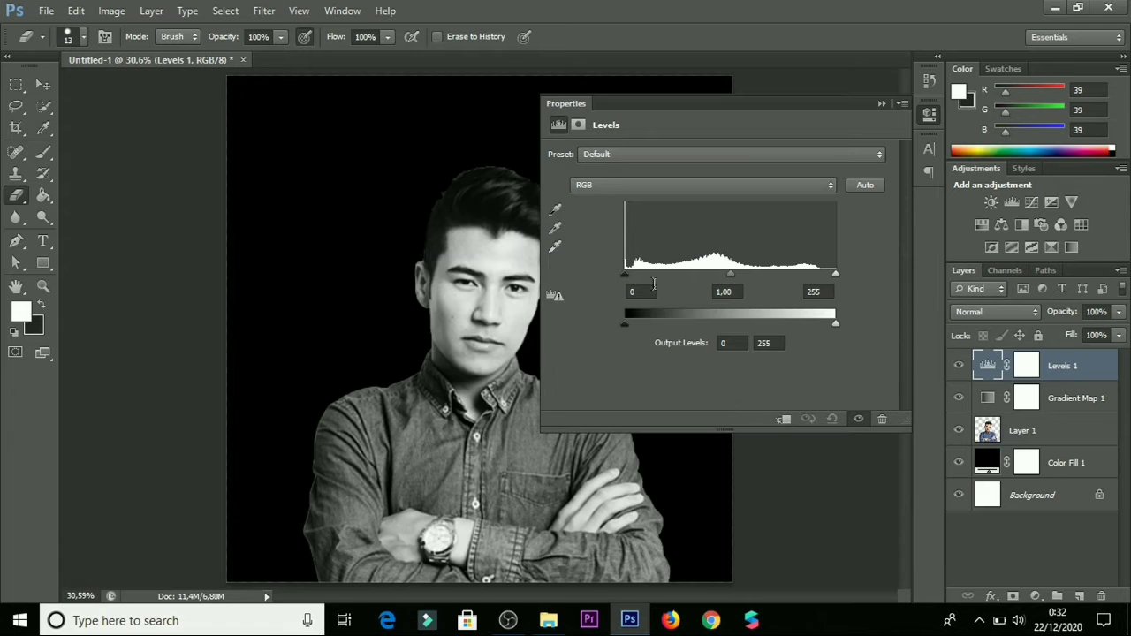
# - Darken the portrait with Levels by setting the shadow input to 33 and the midtone input to 0,67
pyautogui.moveTo(629, 275); pyautogui.dragTo(652, 275)
pyautogui.moveTo(745, 279)
pyautogui.mouseDown()
pyautogui.moveTo(790, 273)
pyautogui.moveTo(756, 279)
pyautogui.mouseUp()
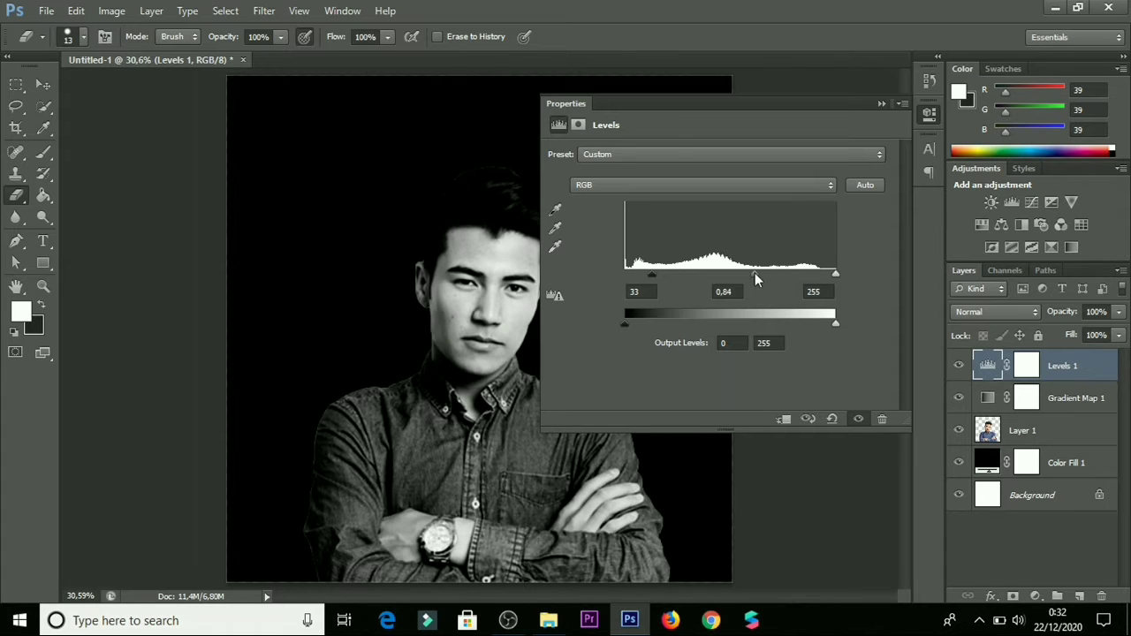
pyautogui.moveTo(835, 274); pyautogui.dragTo(868, 280)
pyautogui.moveTo(754, 276)
pyautogui.mouseDown()
pyautogui.moveTo(778, 275)
pyautogui.moveTo(766, 276)
pyautogui.mouseUp()
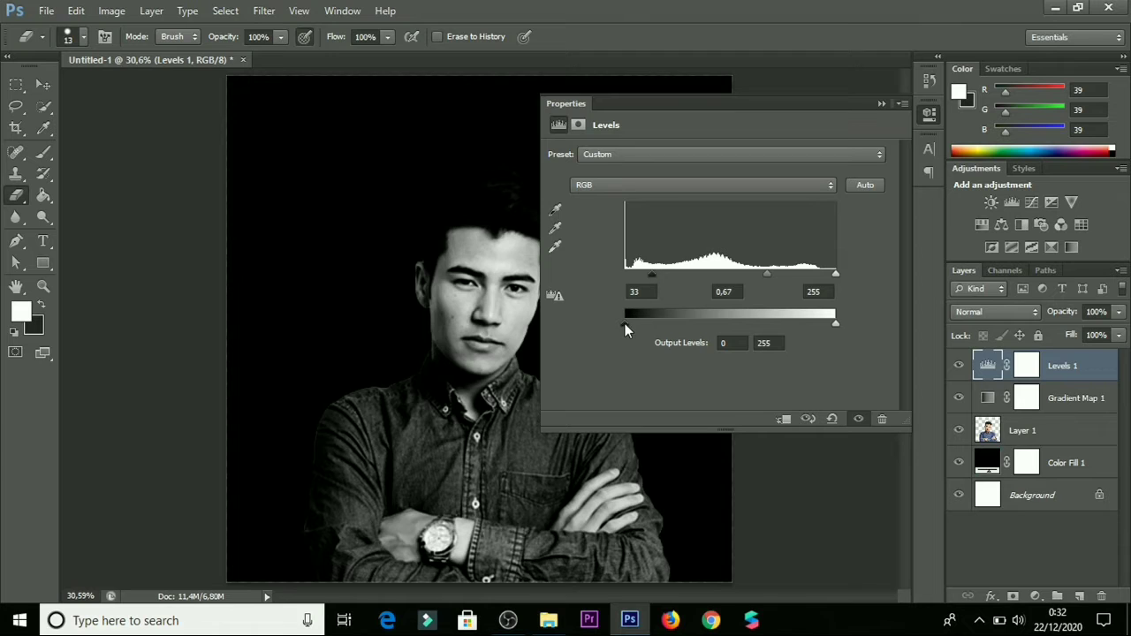
pyautogui.moveTo(625, 324); pyautogui.dragTo(583, 328)
# - Fine-tune the Levels shadow input to 38 and collapse the adjustment's settings
pyautogui.moveTo(654, 277)
pyautogui.mouseDown()
pyautogui.moveTo(640, 274)
pyautogui.moveTo(663, 272)
pyautogui.mouseUp()
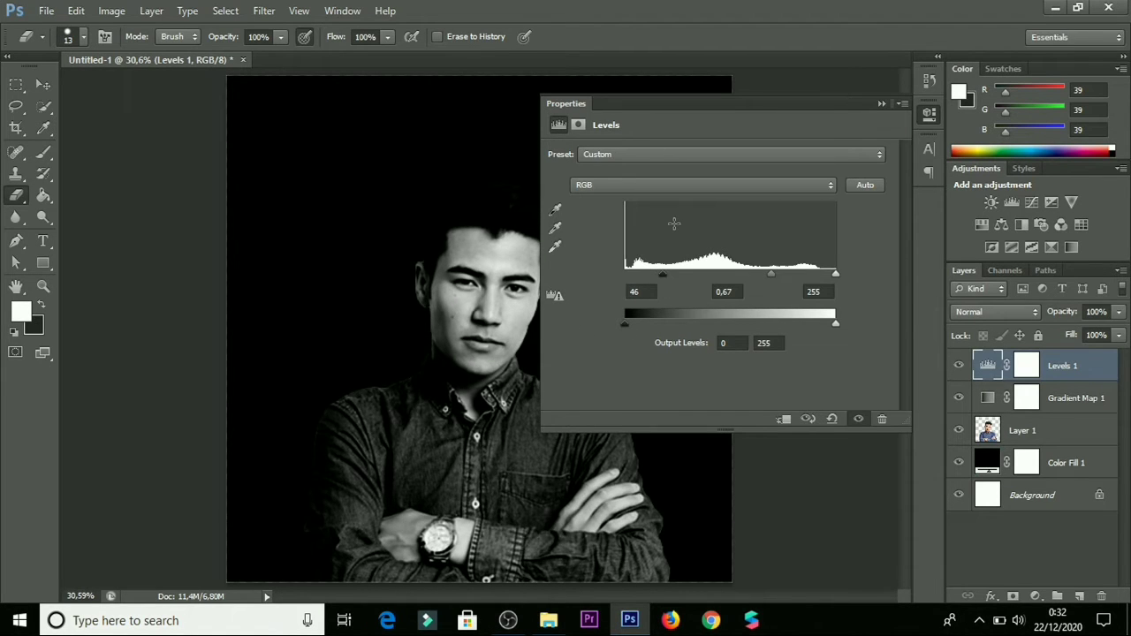
pyautogui.moveTo(651, 273); pyautogui.dragTo(665, 274)
pyautogui.click(555, 209)
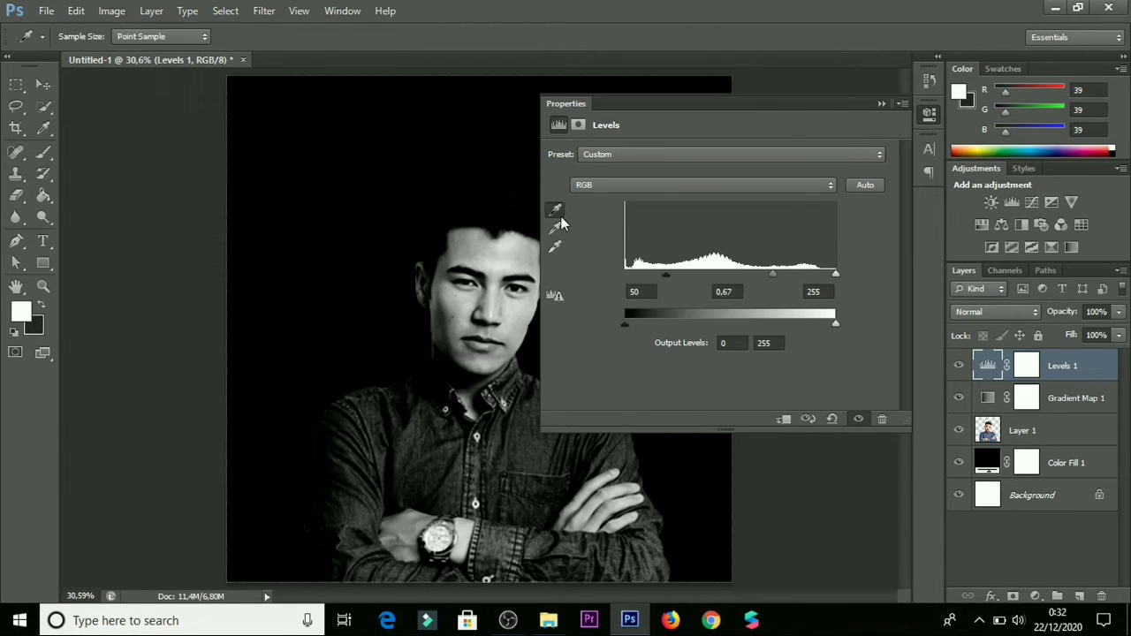
pyautogui.moveTo(655, 273)
pyautogui.mouseDown()
pyautogui.moveTo(672, 274)
pyautogui.moveTo(651, 274)
pyautogui.mouseUp()
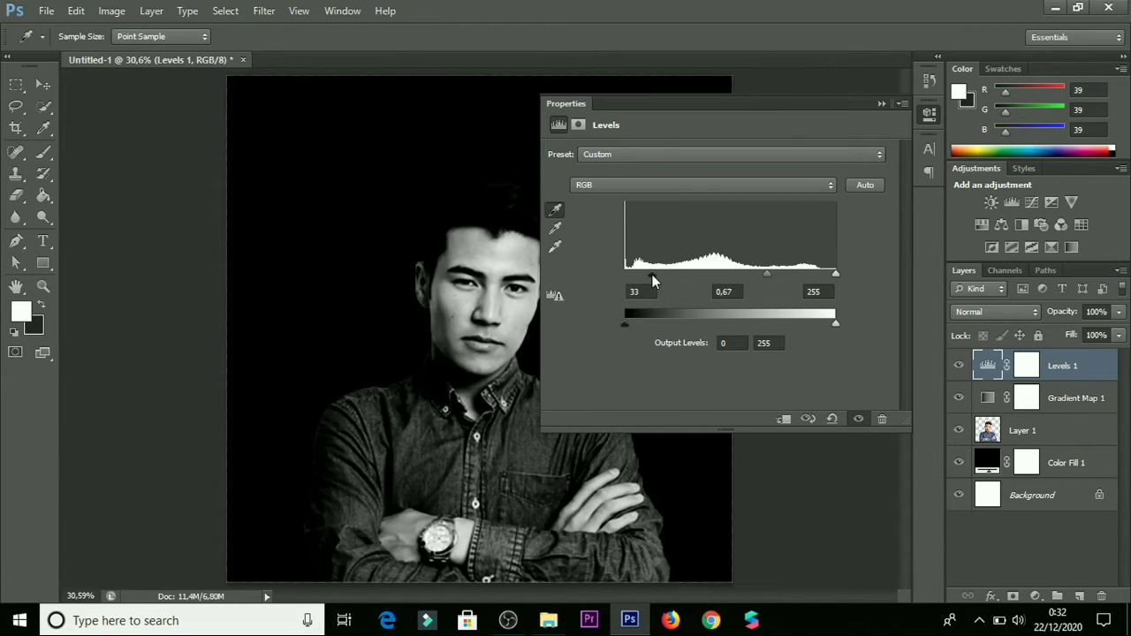
pyautogui.press('e')
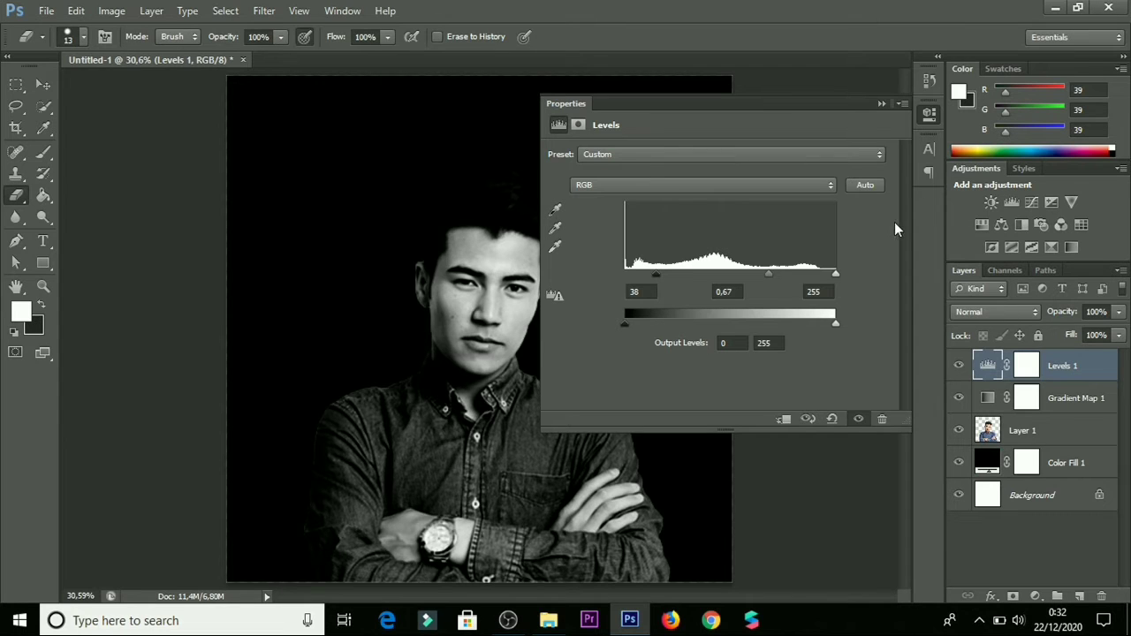
pyautogui.click(881, 105)
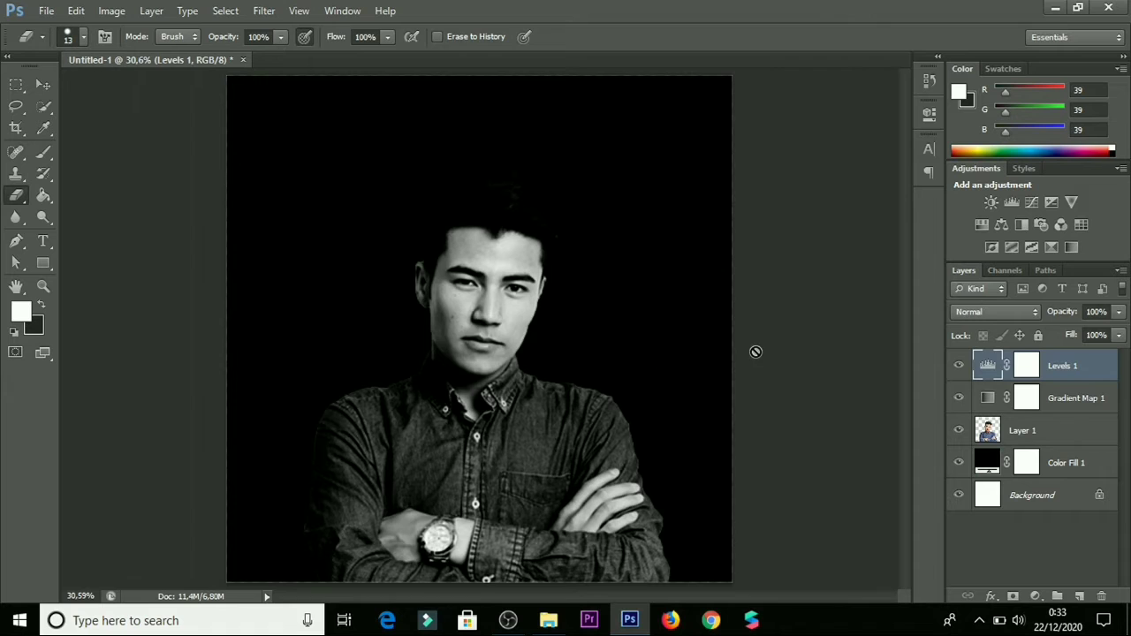
# - Add an Exposure adjustment layer at the top of the stack, raise only its Offset slightly above zero, and collapse its settings
pyautogui.scroll(-3, 704, 342)
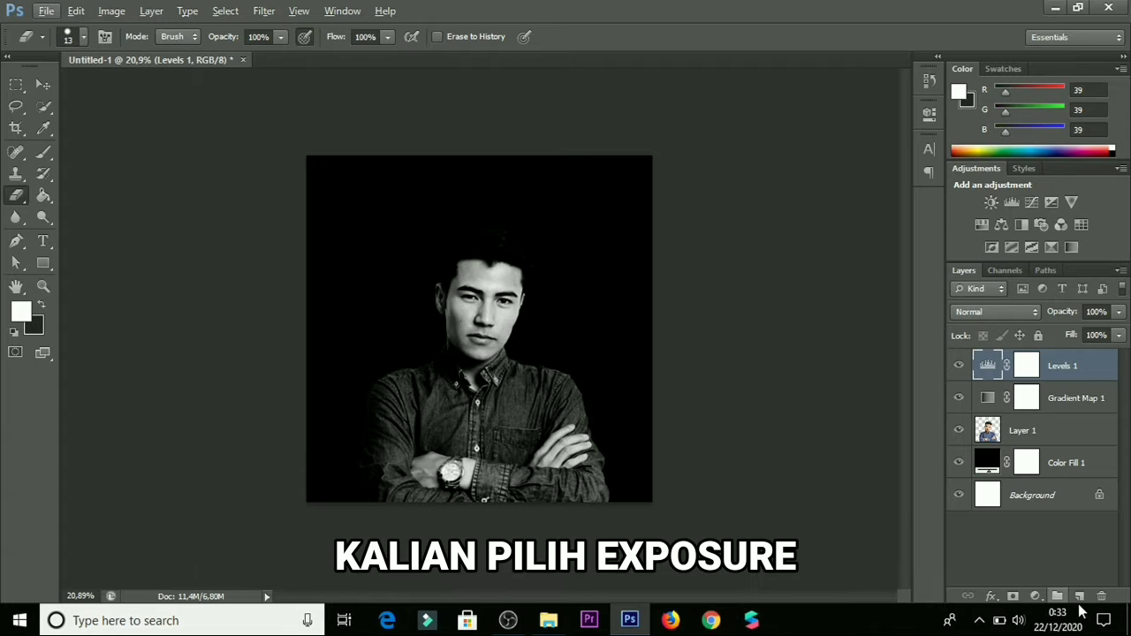
pyautogui.click(1037, 595)
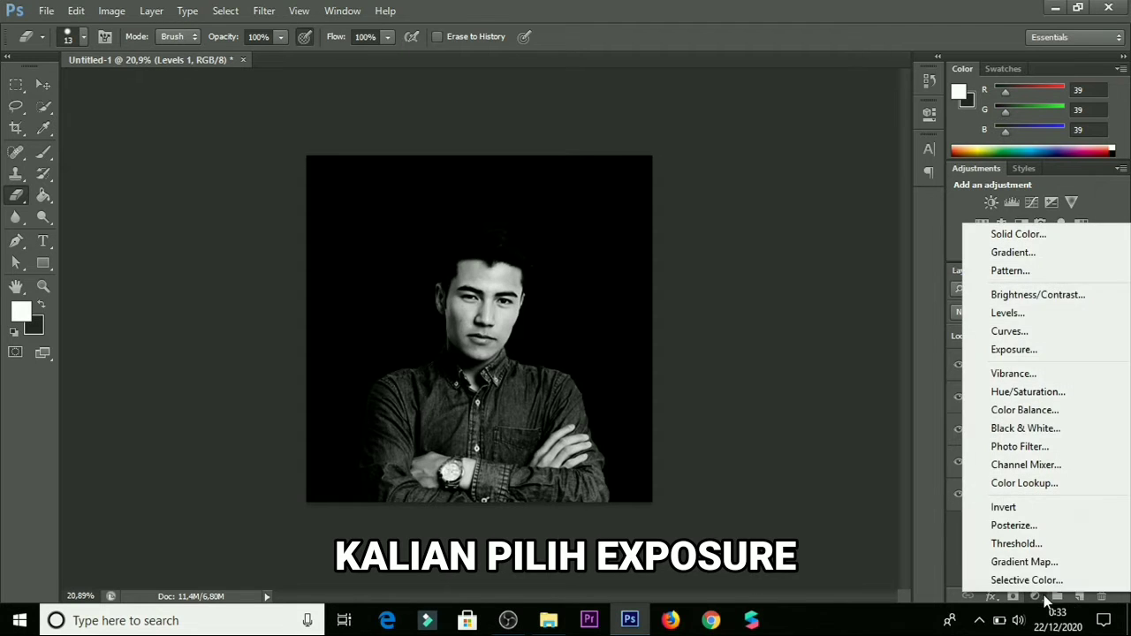
pyautogui.click(1040, 352)
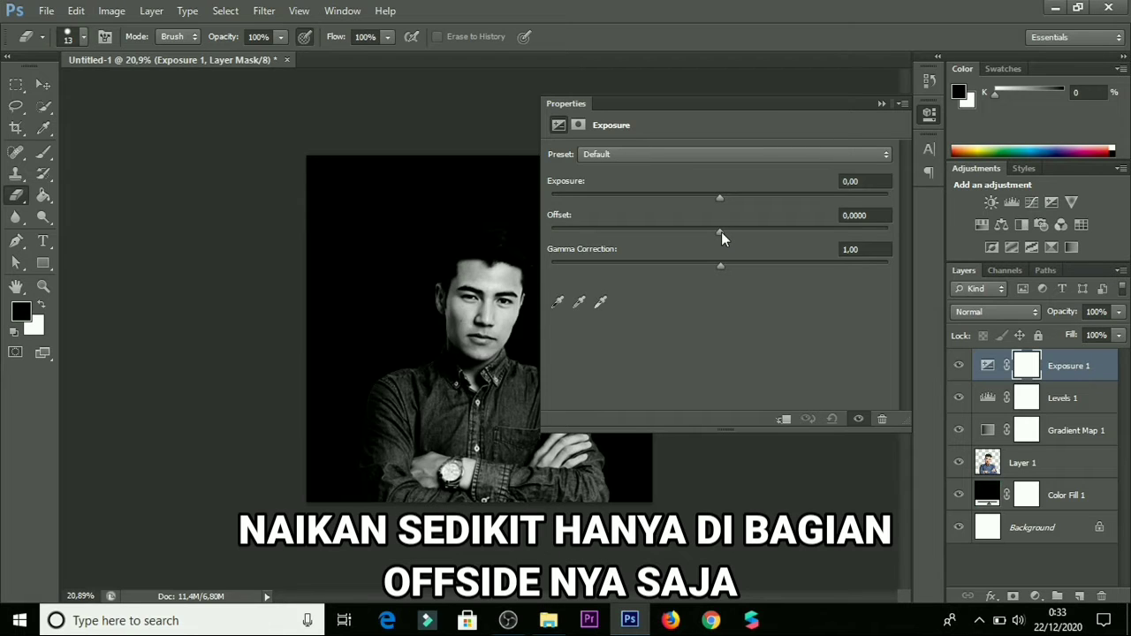
pyautogui.click(721, 231)
pyautogui.moveTo(720, 232); pyautogui.dragTo(721, 232)
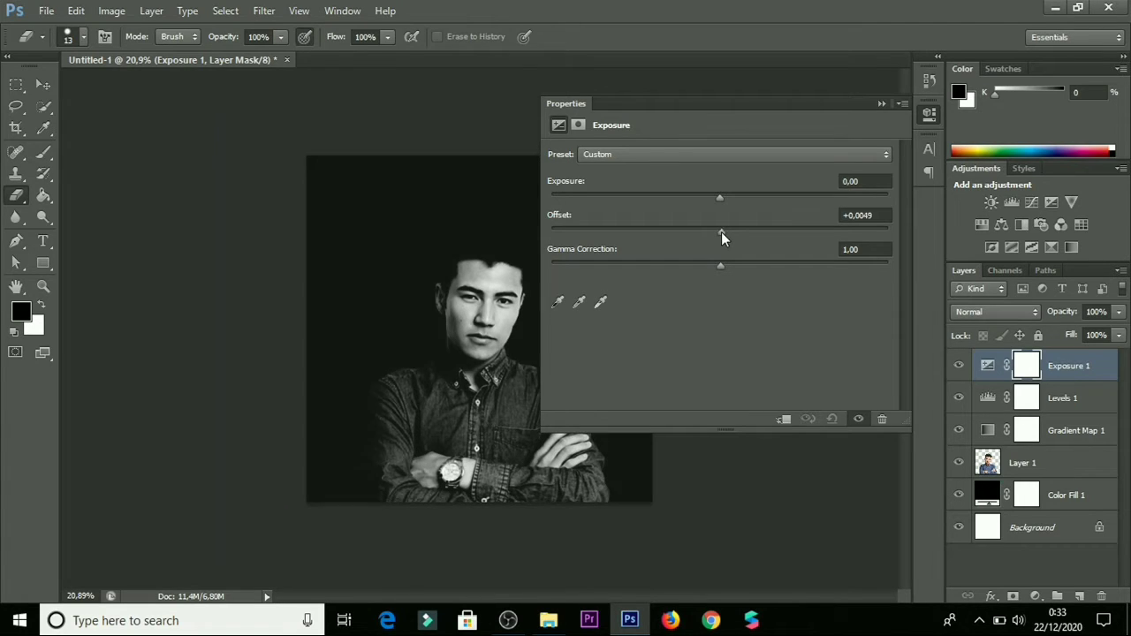
pyautogui.moveTo(722, 232); pyautogui.dragTo(721, 231)
pyautogui.click(882, 103)
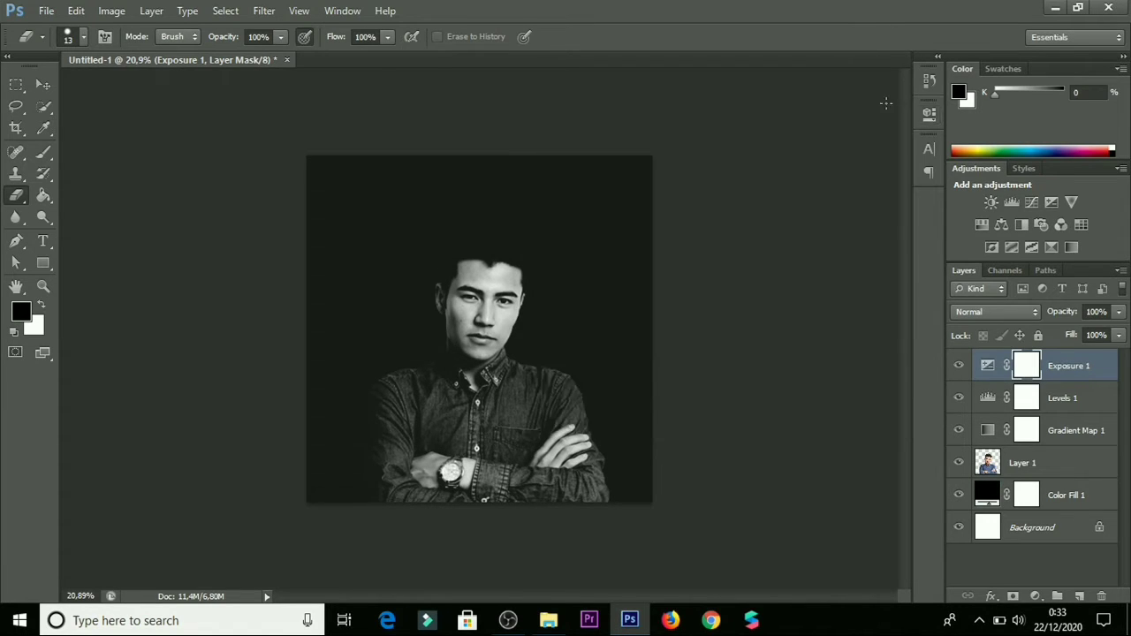
# - Add an empty layer directly above the man's cutout and clip it to the cutout layer
pyautogui.scroll(2, 548, 386)
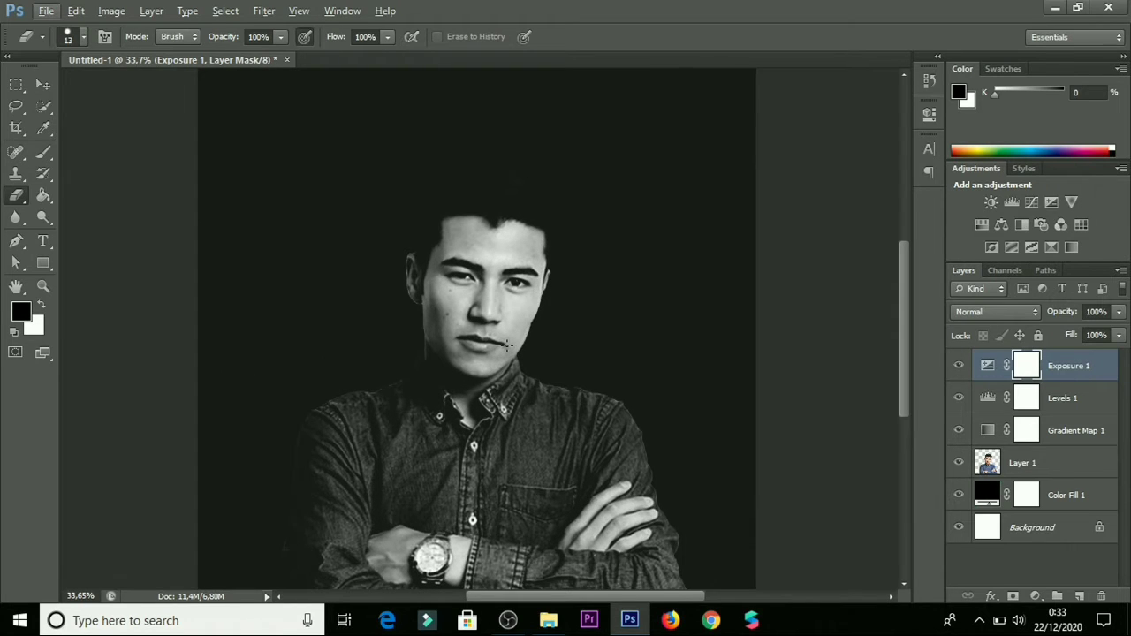
pyautogui.click(1029, 463)
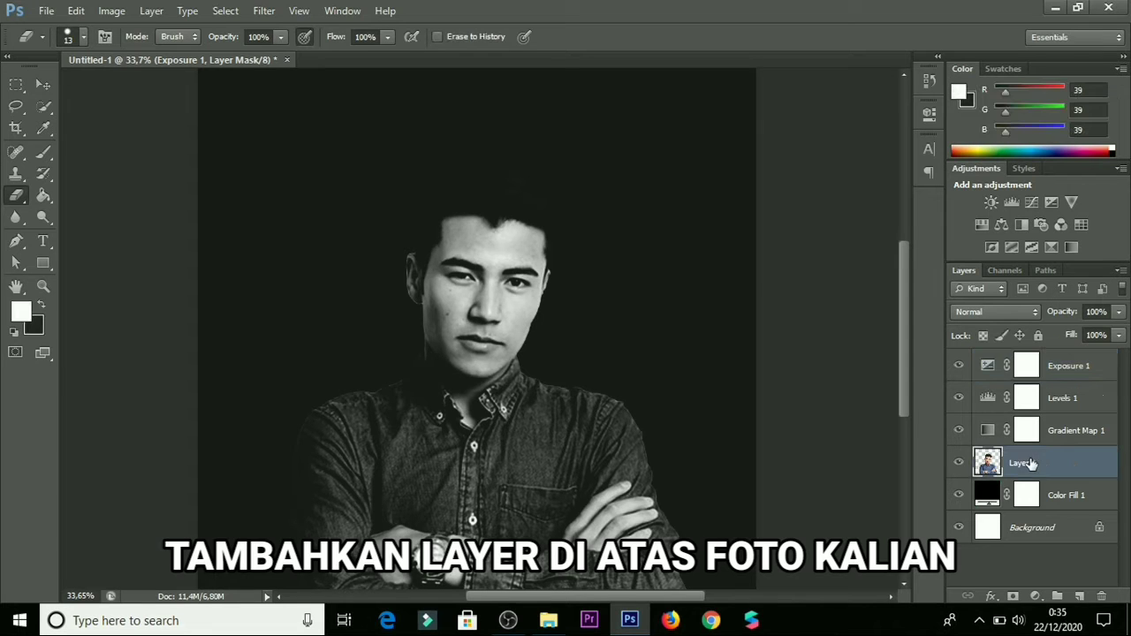
pyautogui.click(1077, 597)
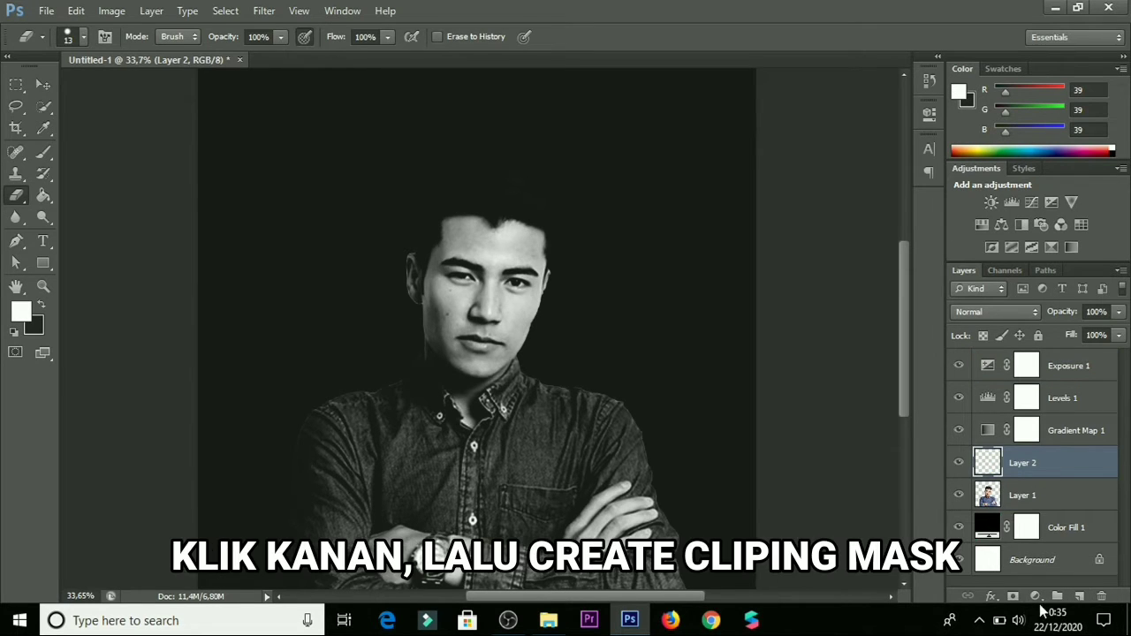
pyautogui.rightClick(1049, 468)
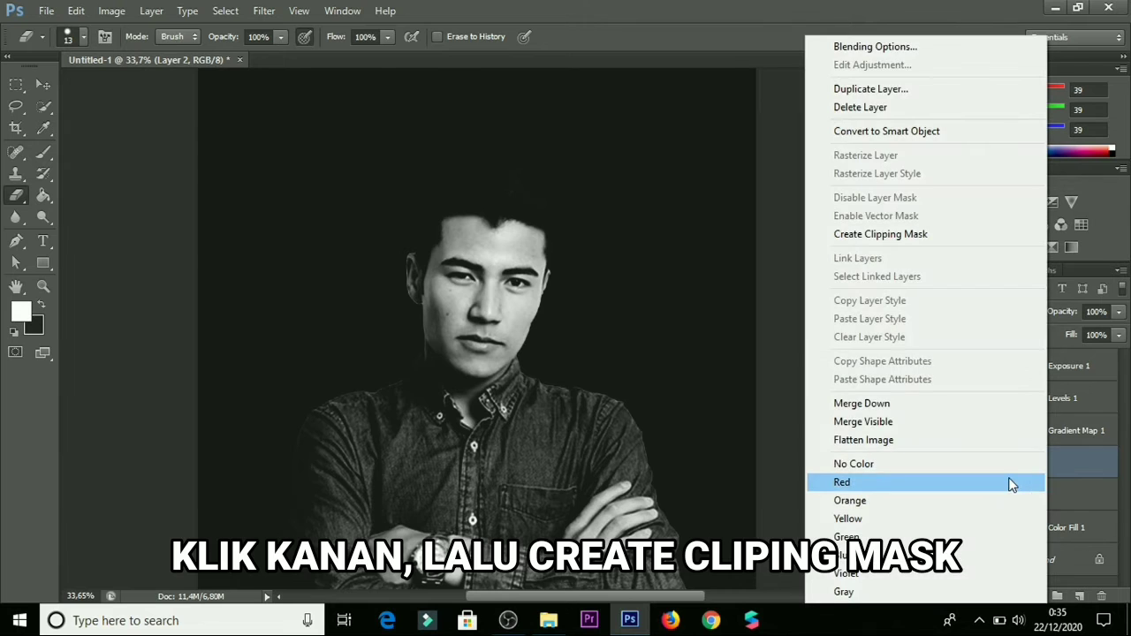
pyautogui.click(895, 237)
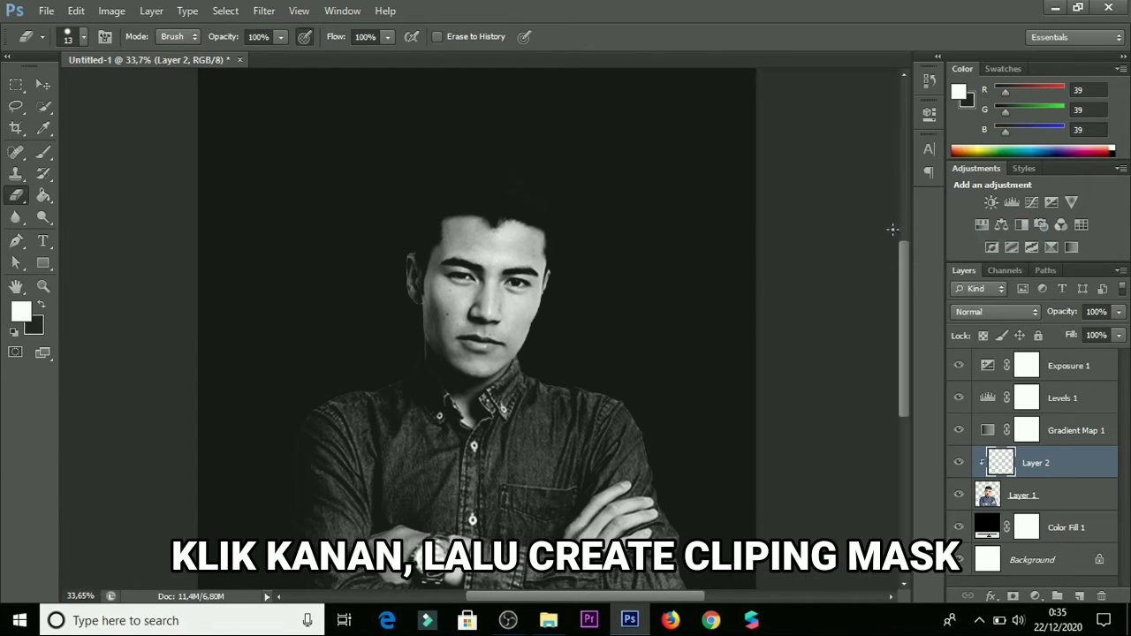
# - Set up a soft round brush with the dark foreground colour, 370 px size and 0% hardness
pyautogui.click(40, 306)
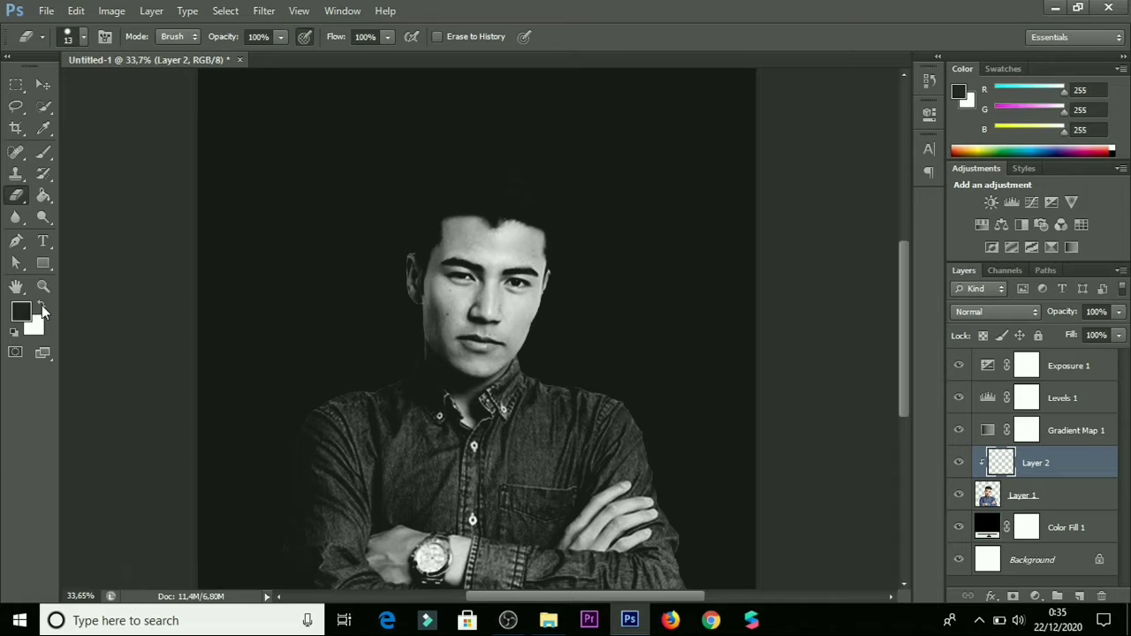
pyautogui.click(46, 152)
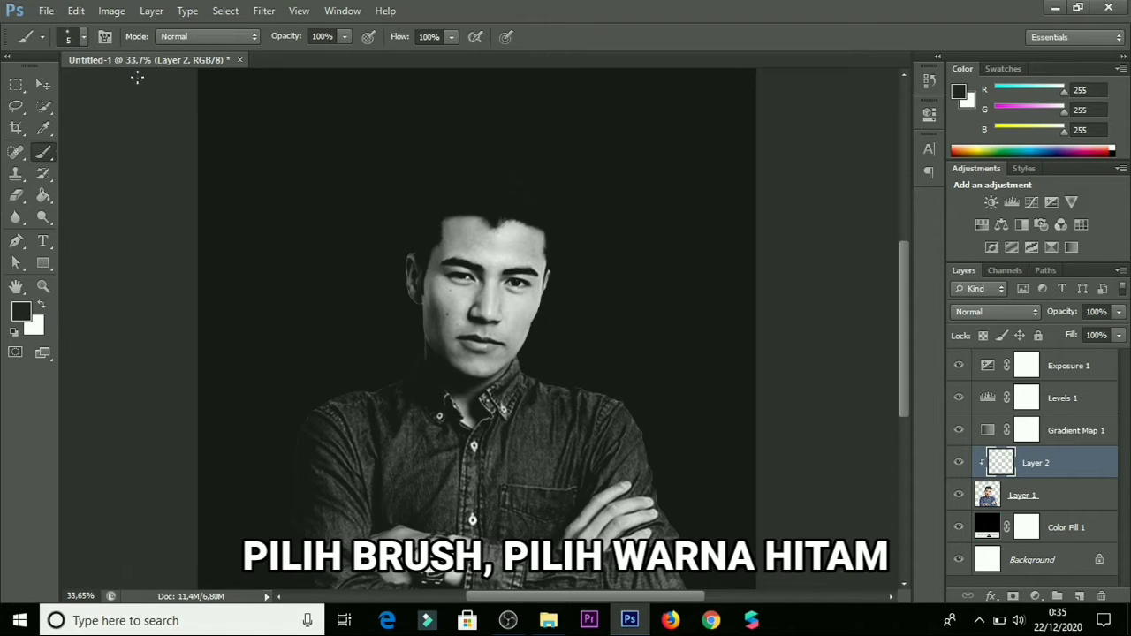
pyautogui.click(83, 36)
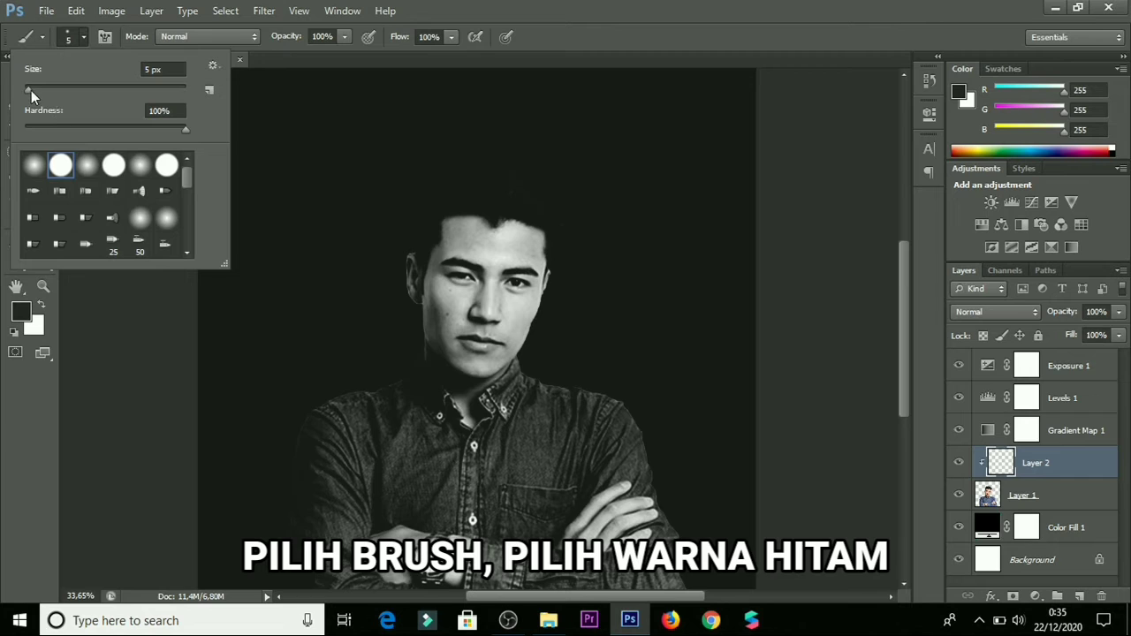
pyautogui.moveTo(31, 90); pyautogui.dragTo(73, 98)
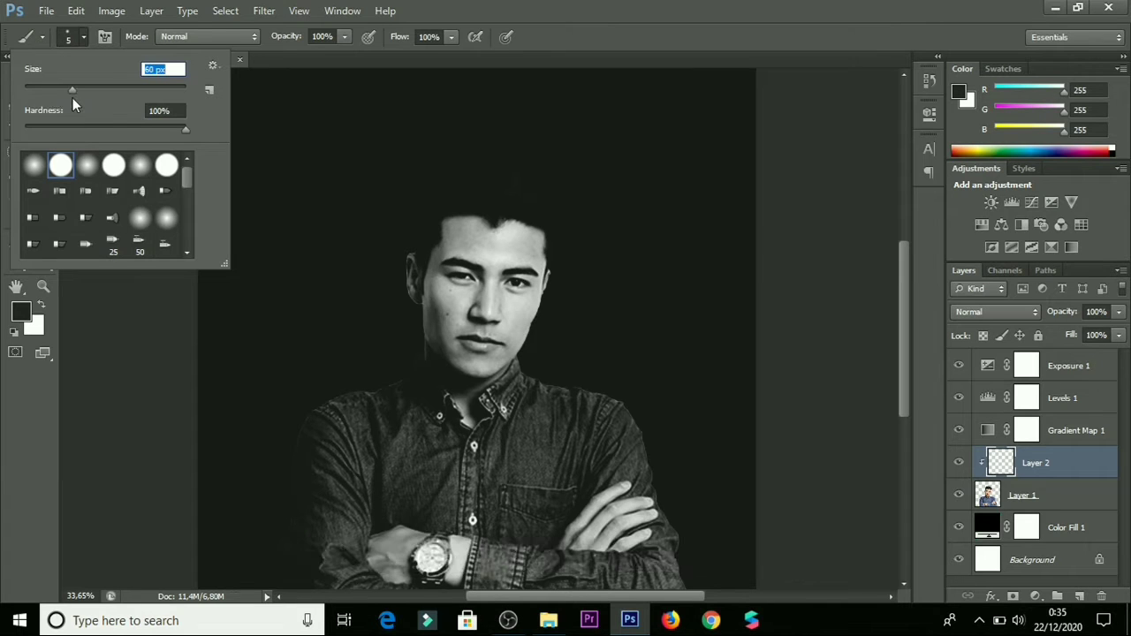
pyautogui.click(85, 165)
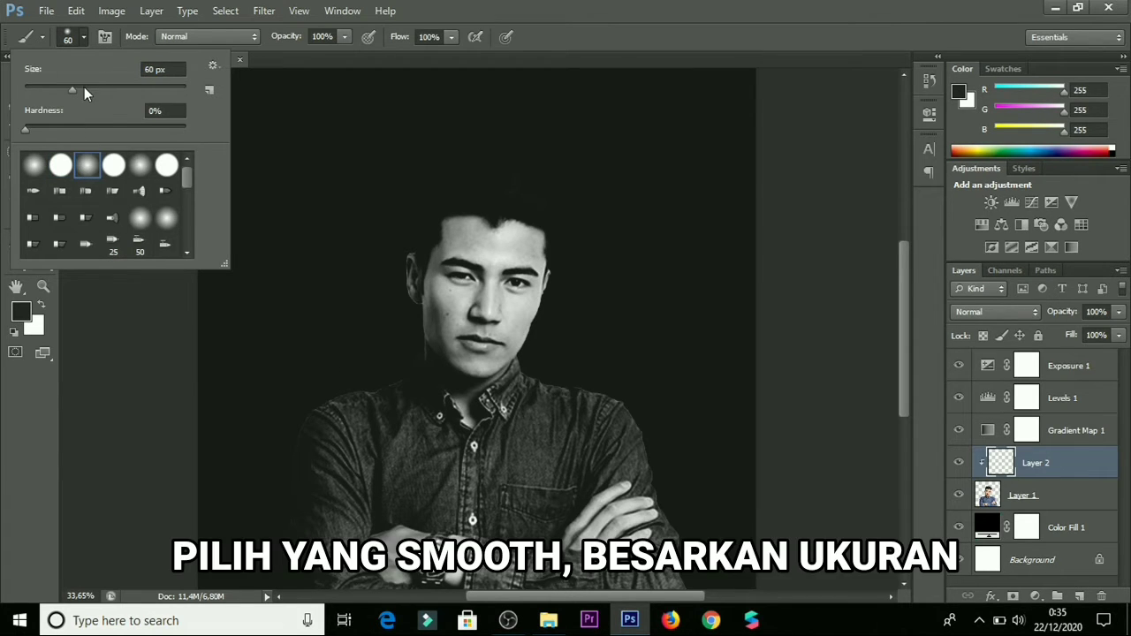
pyautogui.moveTo(84, 89); pyautogui.dragTo(135, 95)
pyautogui.moveTo(123, 102)
pyautogui.mouseDown()
pyautogui.moveTo(139, 92)
pyautogui.moveTo(171, 101)
pyautogui.moveTo(160, 109)
pyautogui.mouseUp()
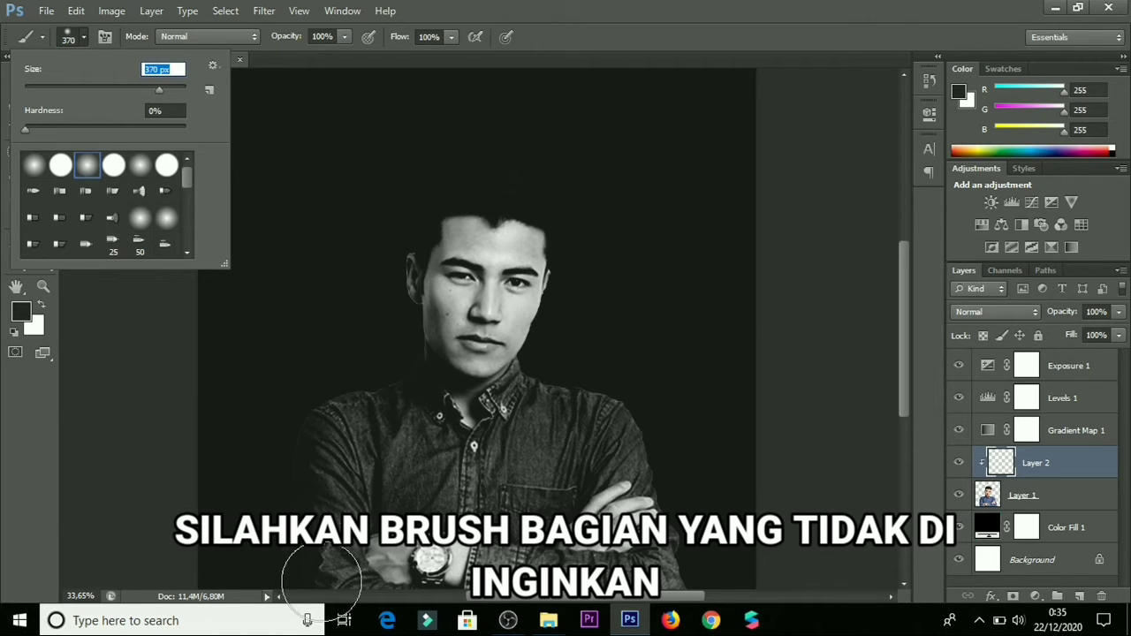
pyautogui.click(274, 570)
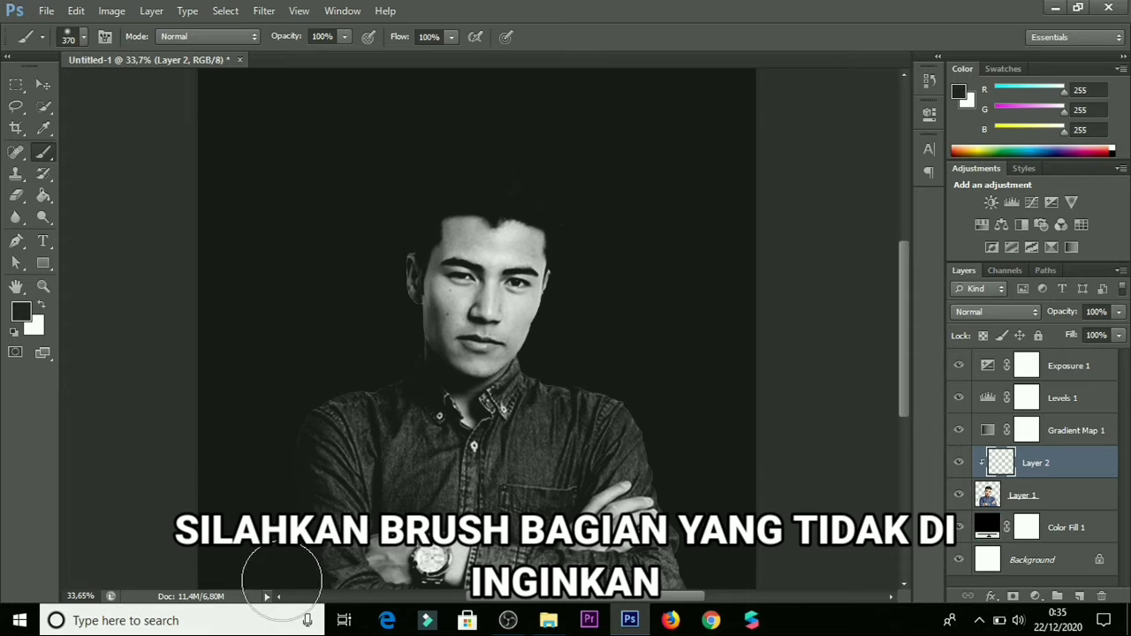
pyautogui.moveTo(428, 610)
pyautogui.mouseDown()
pyautogui.moveTo(688, 596)
pyautogui.moveTo(708, 523)
pyautogui.moveTo(620, 610)
pyautogui.moveTo(418, 622)
pyautogui.moveTo(279, 607)
pyautogui.moveTo(284, 584)
pyautogui.moveTo(524, 600)
pyautogui.moveTo(649, 583)
pyautogui.moveTo(713, 557)
pyautogui.moveTo(592, 610)
pyautogui.mouseUp()
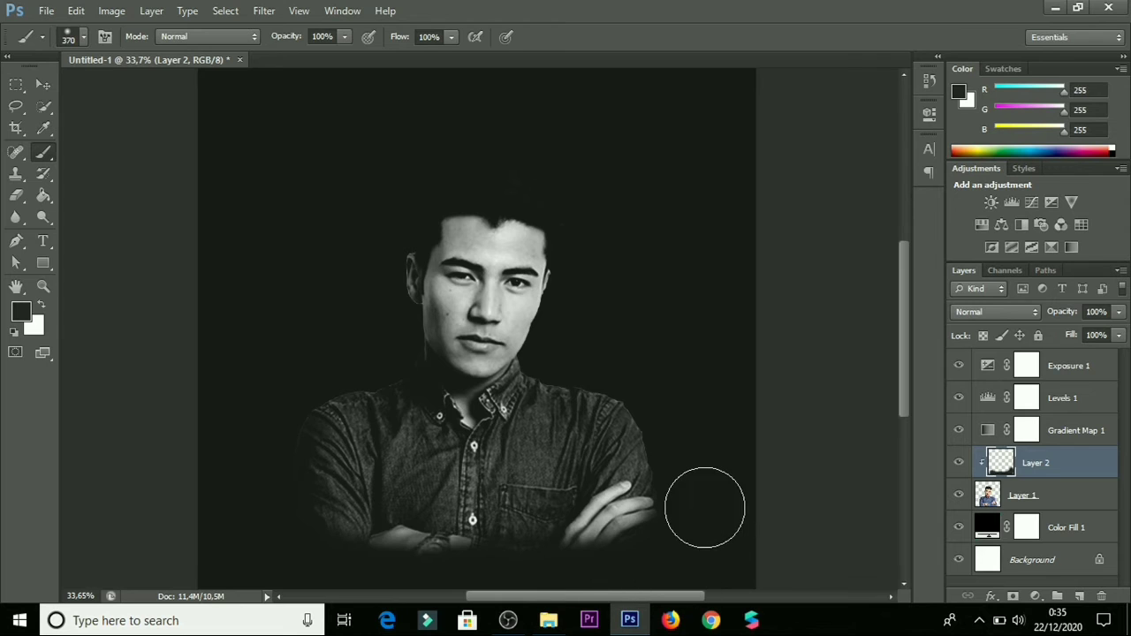
pyautogui.hotkey('ctrl', 'z')
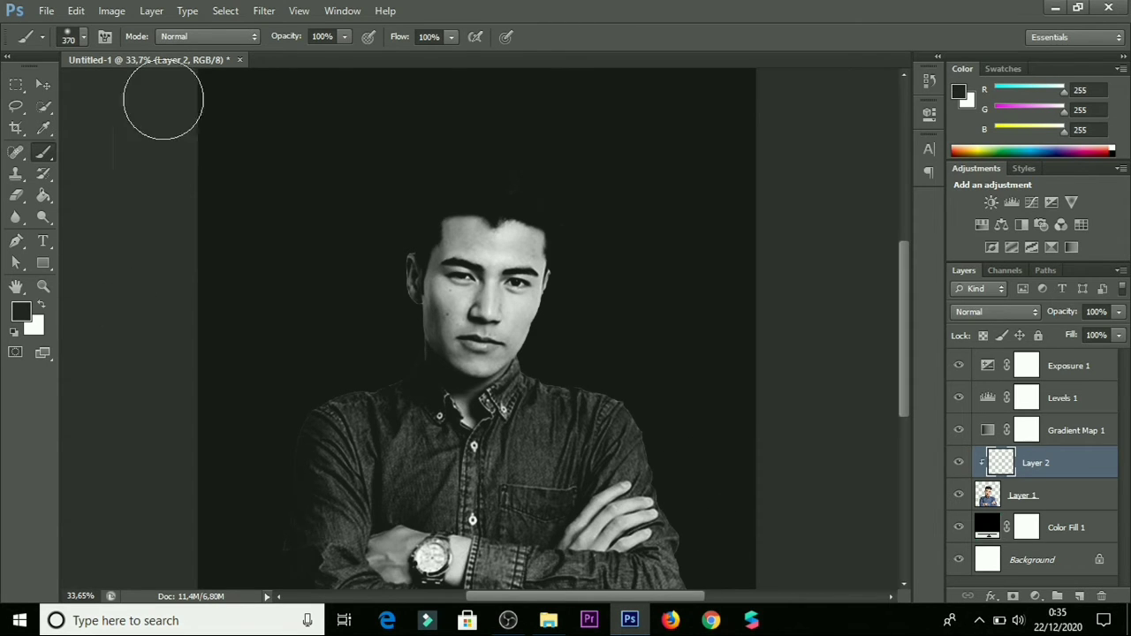
# - Lower the brush opacity to 82% and paint dark shading over the outer edges of the man's shoulders and arms on the clipped layer
pyautogui.click(343, 37)
pyautogui.click(329, 60)
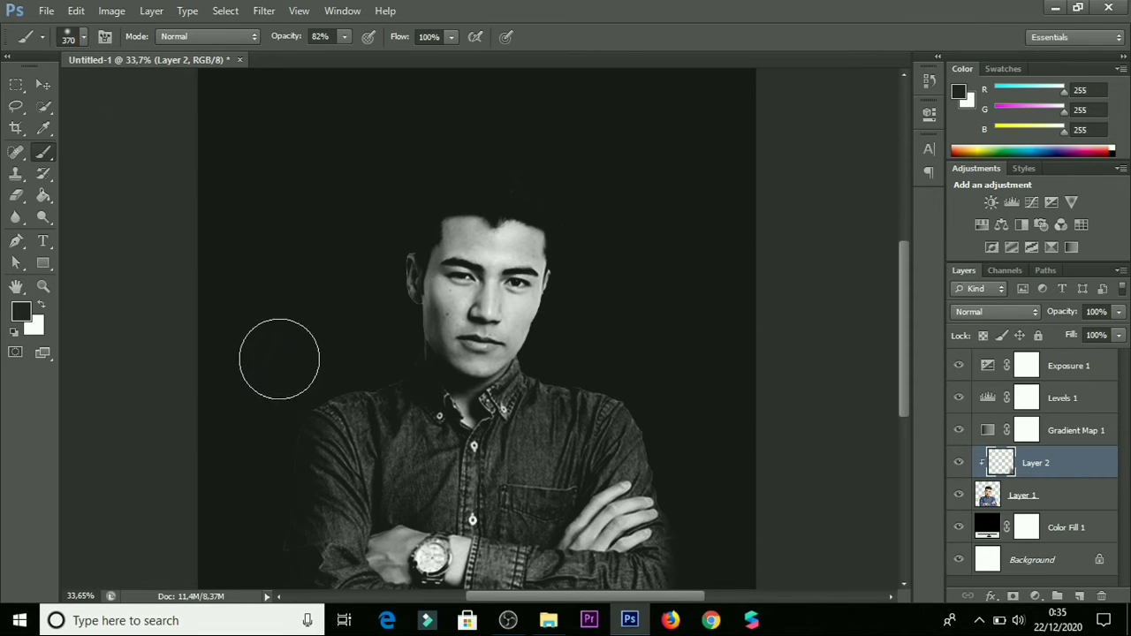
pyautogui.moveTo(278, 360)
pyautogui.mouseDown()
pyautogui.moveTo(244, 443)
pyautogui.moveTo(247, 385)
pyautogui.mouseUp()
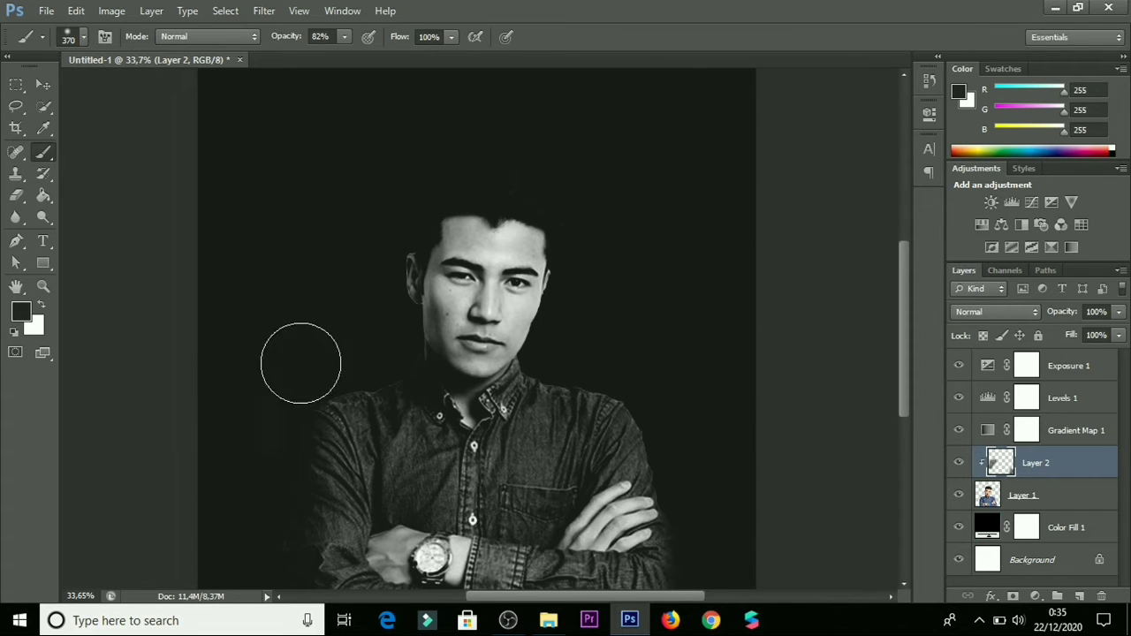
pyautogui.scroll(-2, 729, 510)
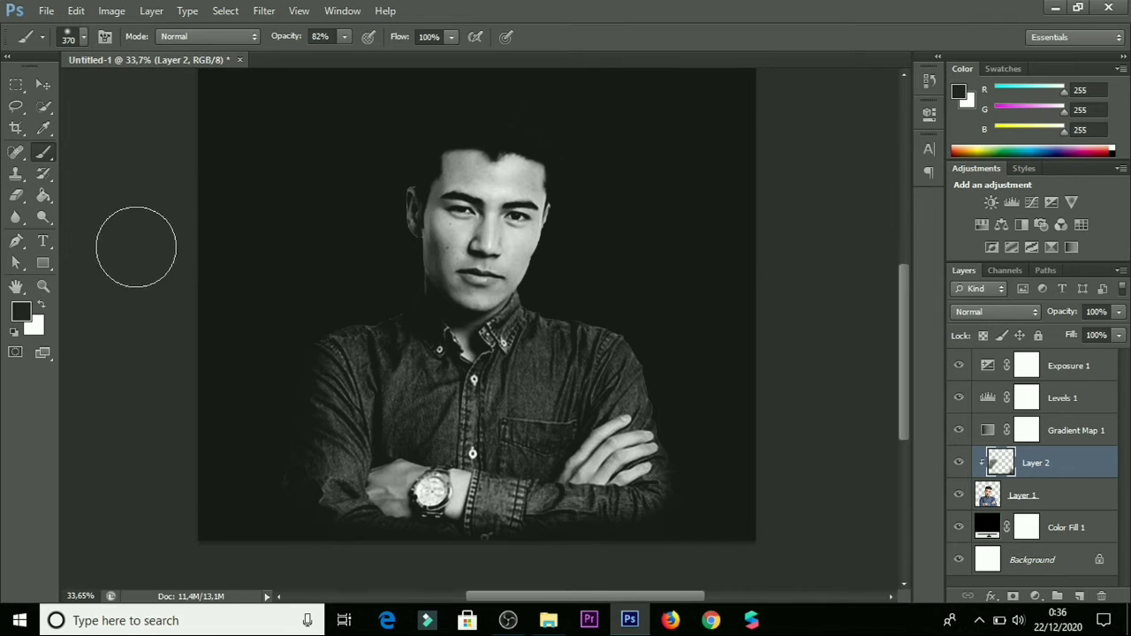
# - Enlarge the brush to 825 px and darken the lower edge of the crossed arms along the bottom of the portrait
pyautogui.click(81, 45)
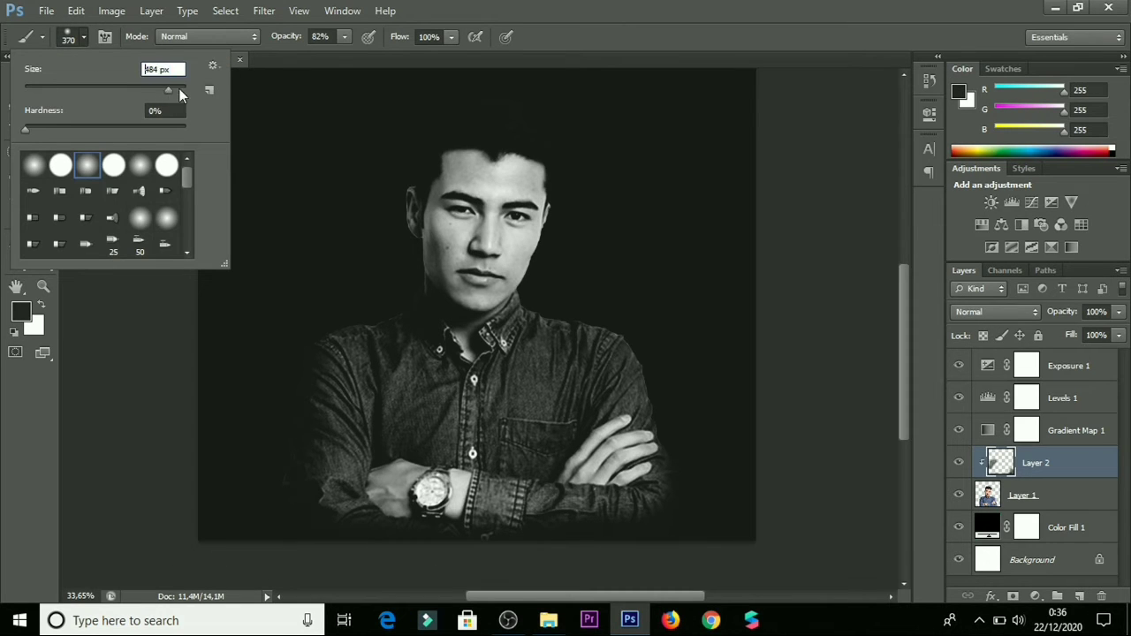
pyautogui.moveTo(171, 91); pyautogui.dragTo(171, 91)
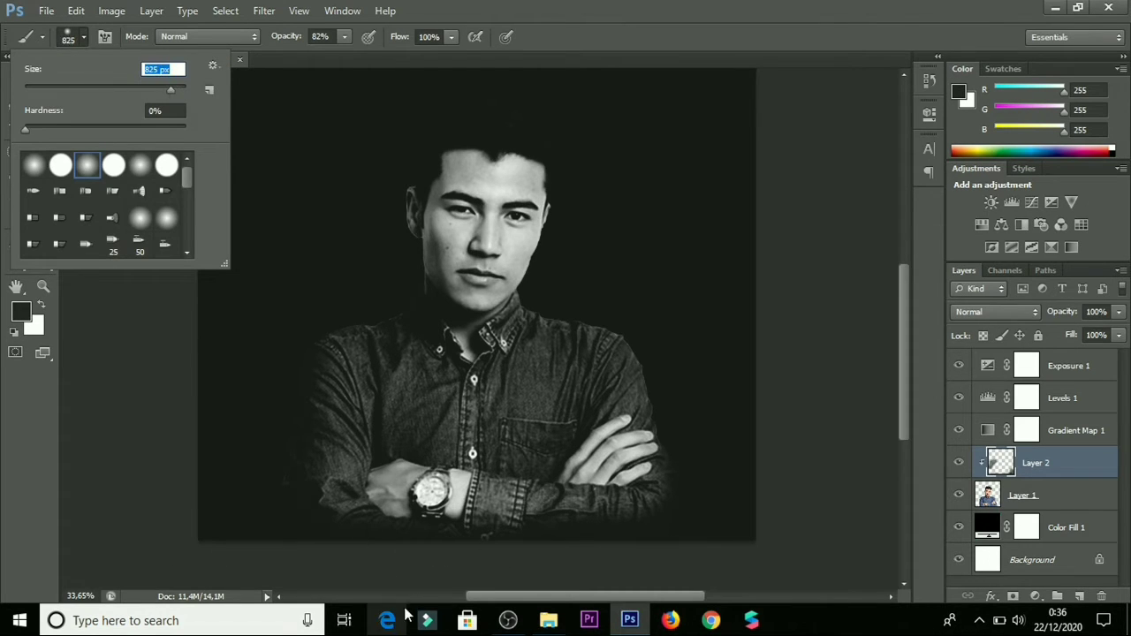
pyautogui.press('Return')
pyautogui.scroll(-4, 495, 508)
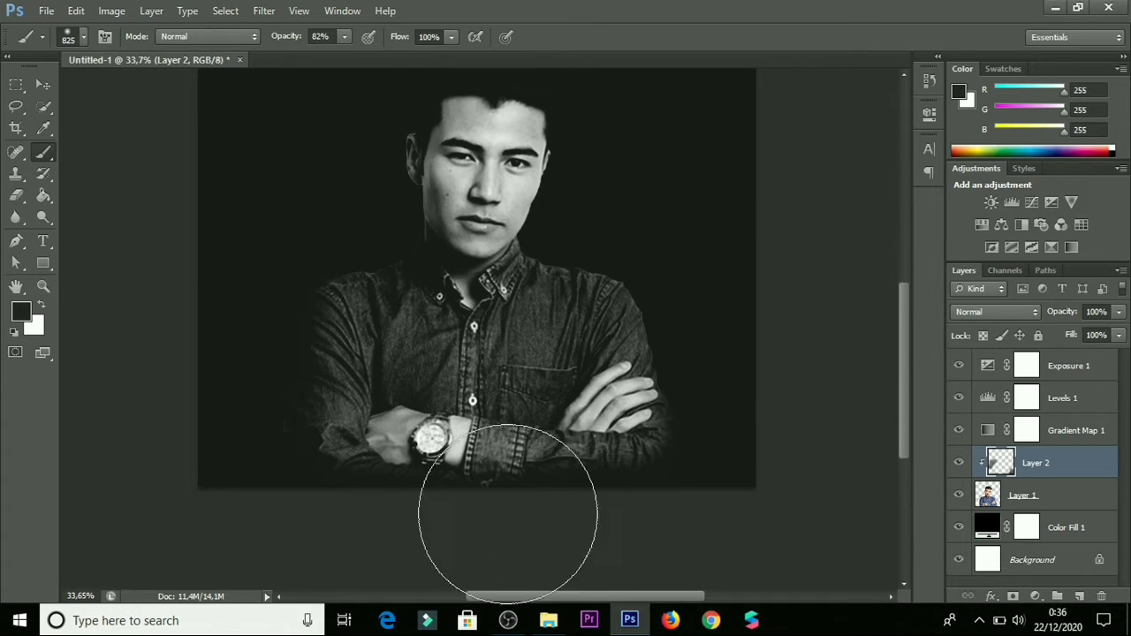
pyautogui.moveTo(484, 514)
pyautogui.mouseDown()
pyautogui.moveTo(611, 510)
pyautogui.moveTo(478, 517)
pyautogui.moveTo(353, 505)
pyautogui.moveTo(272, 476)
pyautogui.moveTo(413, 512)
pyautogui.moveTo(626, 508)
pyautogui.mouseUp()
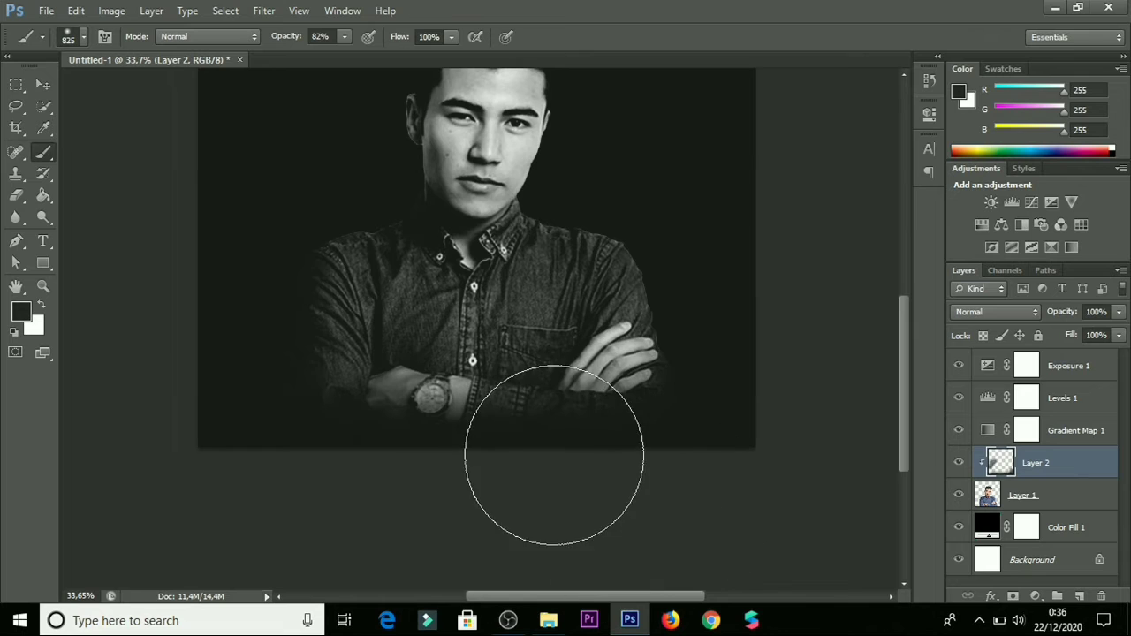
pyautogui.scroll(-2, 521, 335)
# - Paint soft dark shading over the ear, cheek and shoulder on the left side of the portrait, and fit the whole canvas in view
pyautogui.scroll(2, 325, 298)
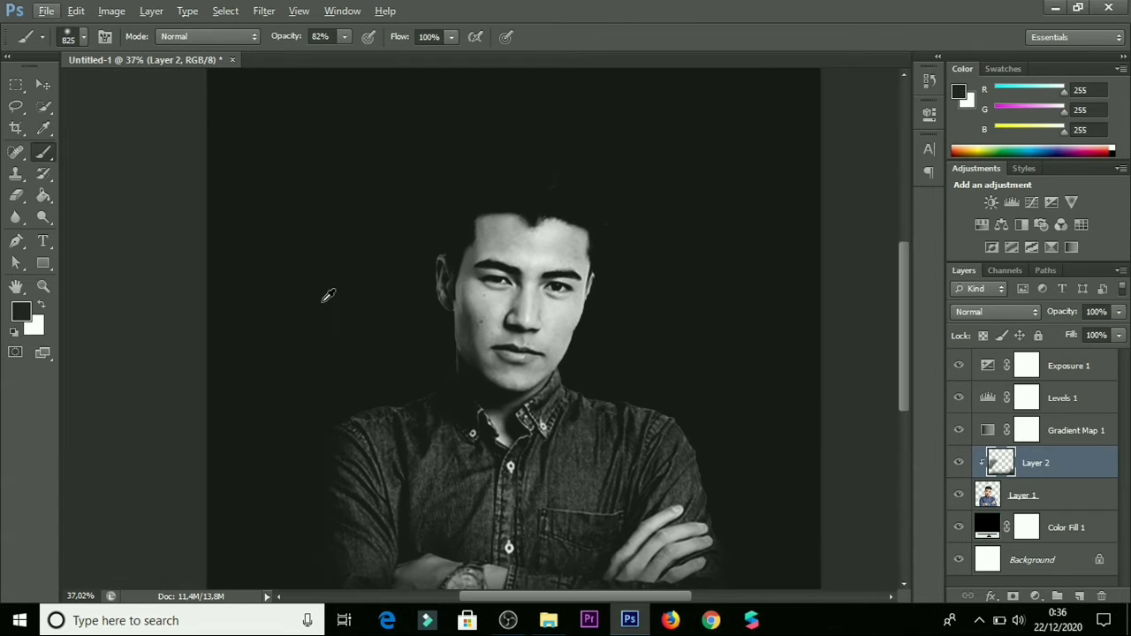
pyautogui.click(290, 345)
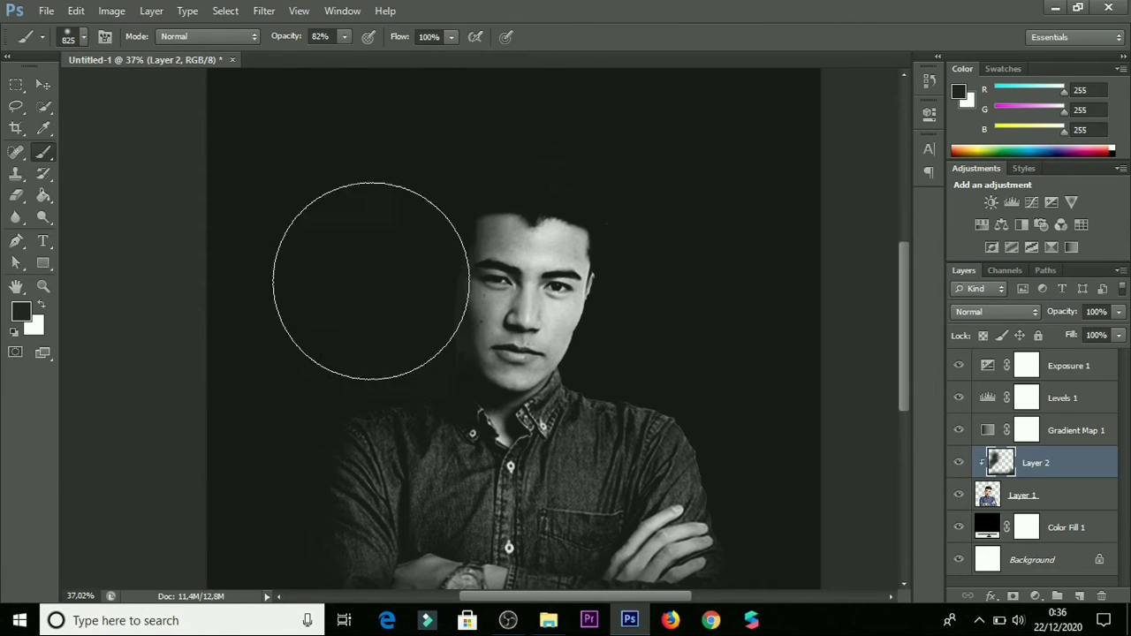
pyautogui.scroll(-1, 758, 320)
pyautogui.scroll(-2, 586, 303)
pyautogui.scroll(2, 580, 297)
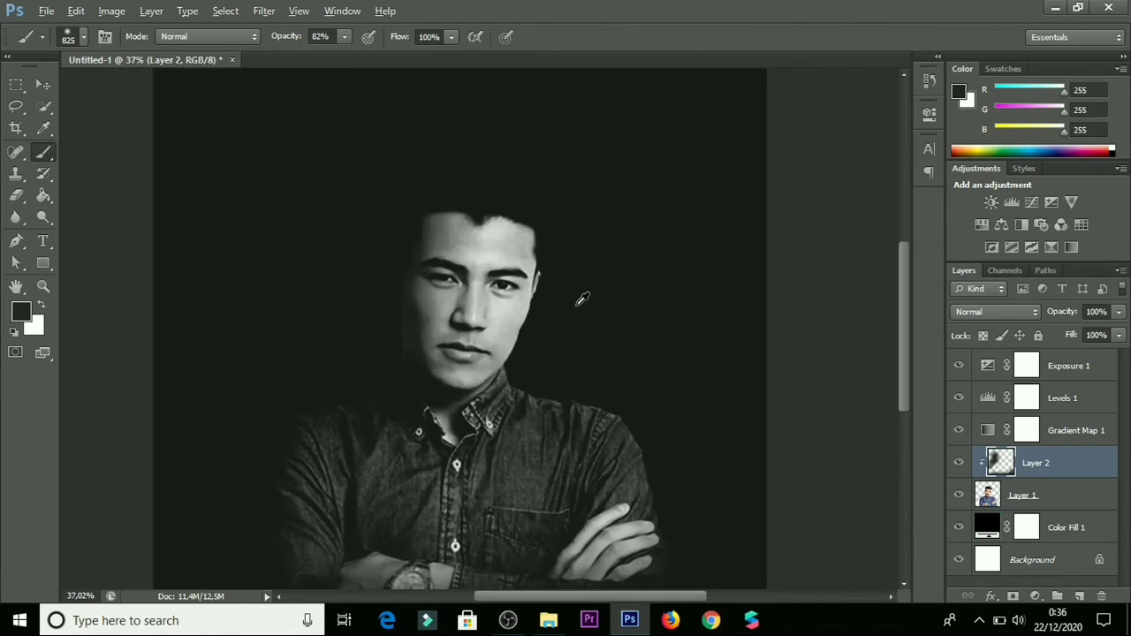
pyautogui.scroll(-2, 556, 292)
pyautogui.scroll(1, 528, 294)
pyautogui.scroll(2, 526, 292)
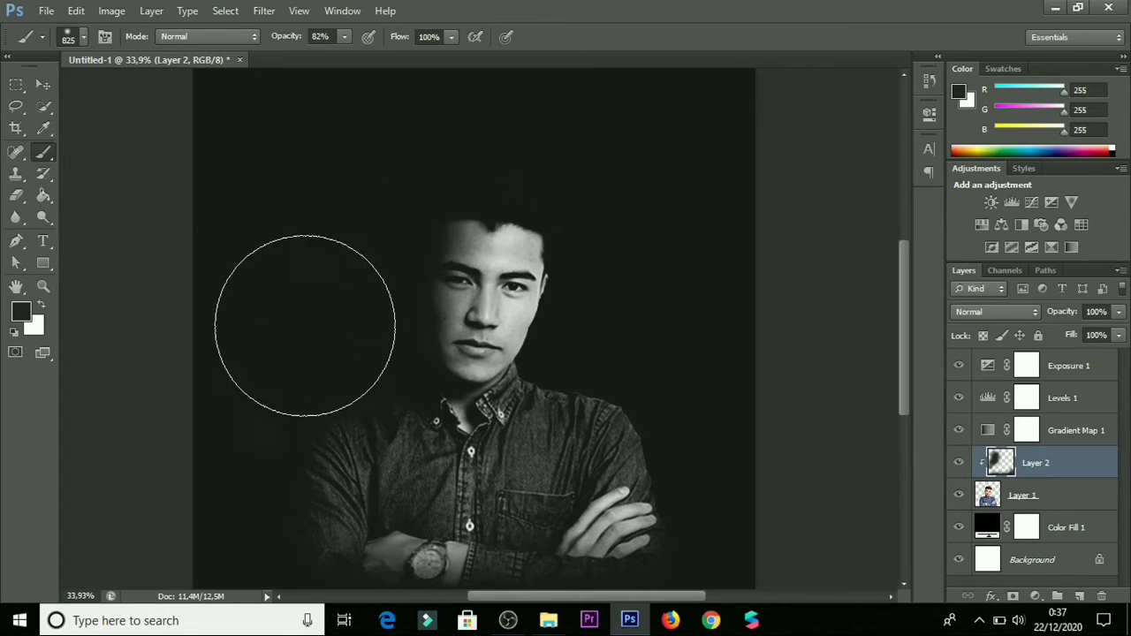
pyautogui.hotkey('ctrl', '-')
pyautogui.hotkey('ctrl', '0')
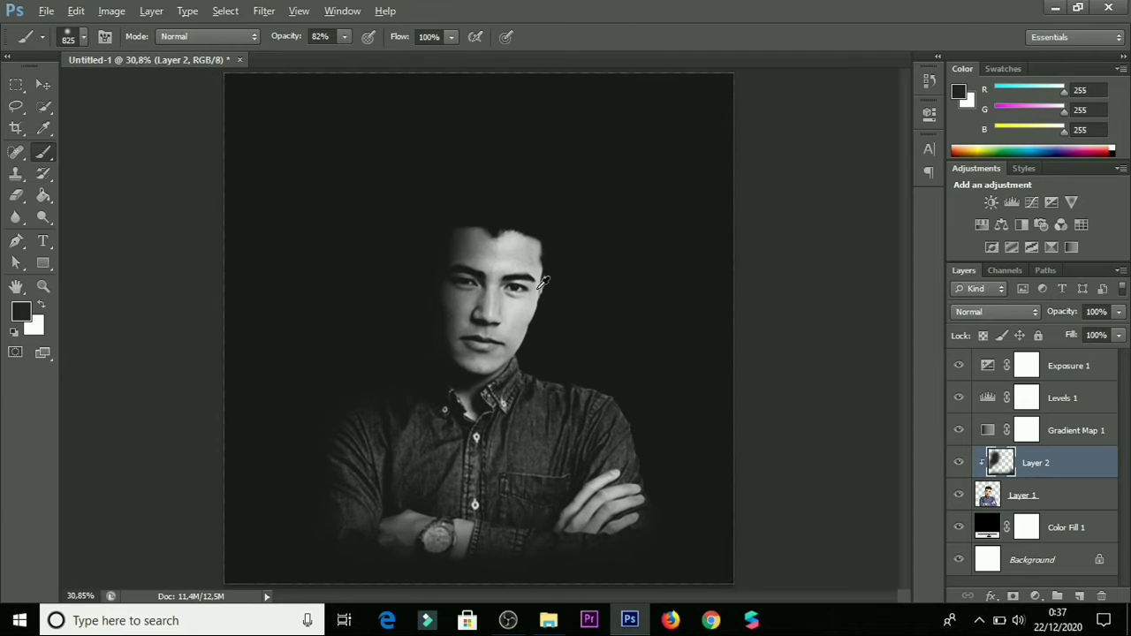
# - Add an empty layer directly above Color Fill 1 and dab one soft white spot on it near the canvas's upper-right corner
pyautogui.click(1040, 527)
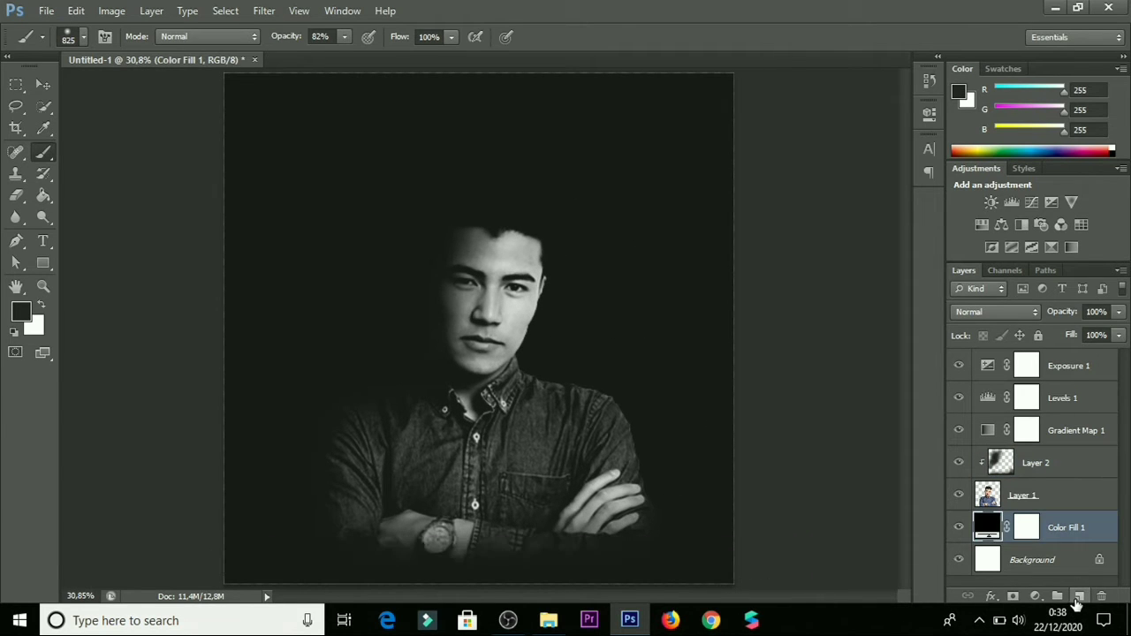
pyautogui.click(1077, 597)
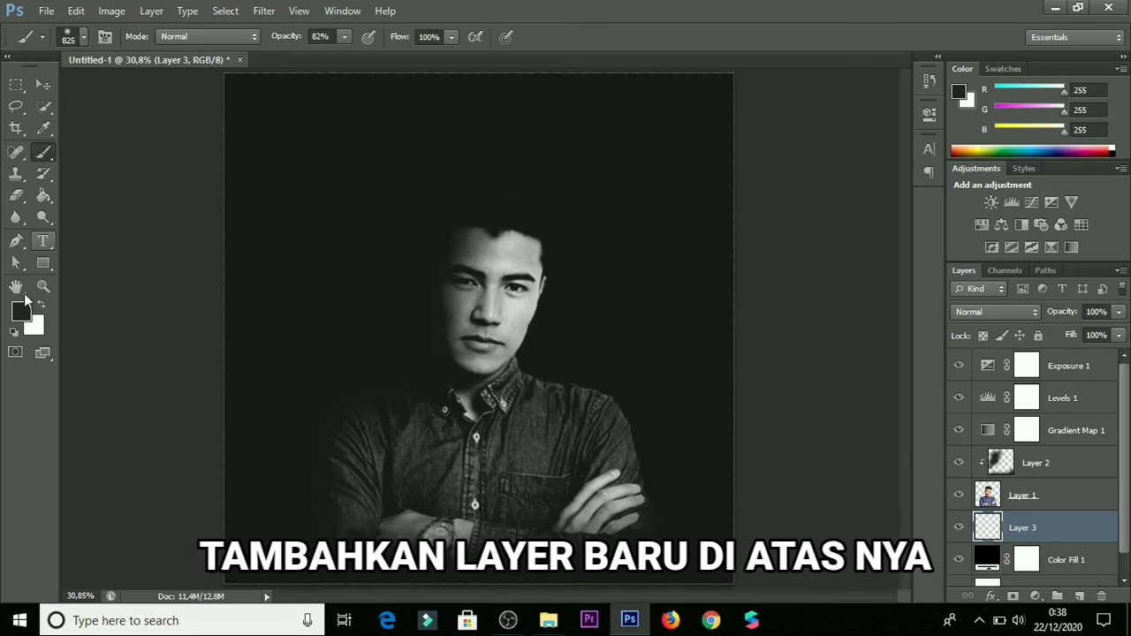
pyautogui.click(39, 305)
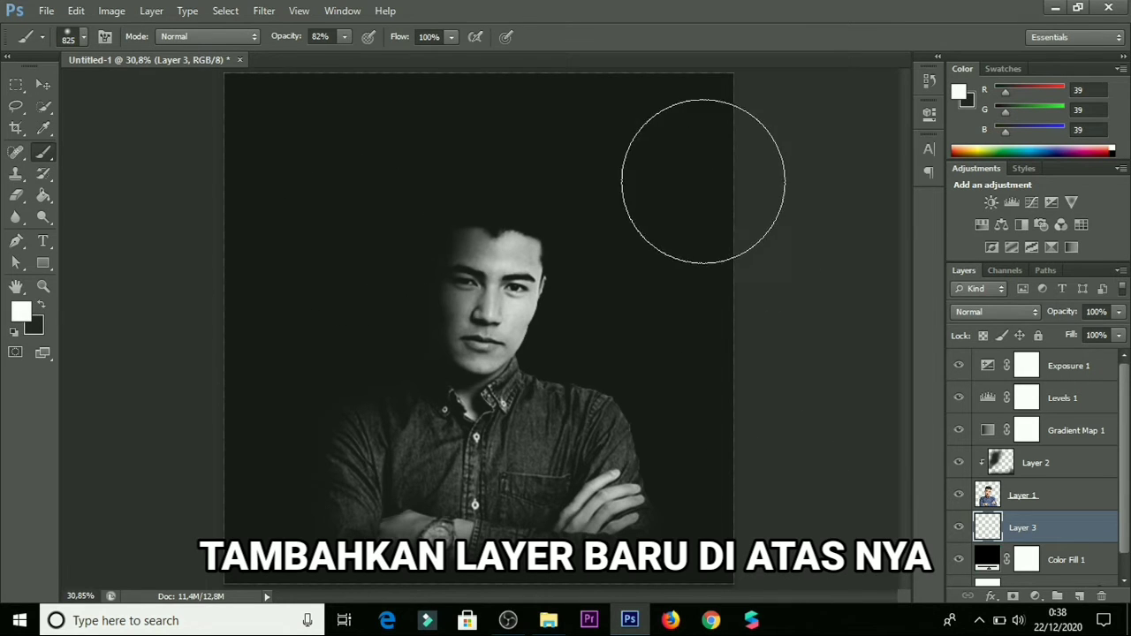
pyautogui.click(704, 113)
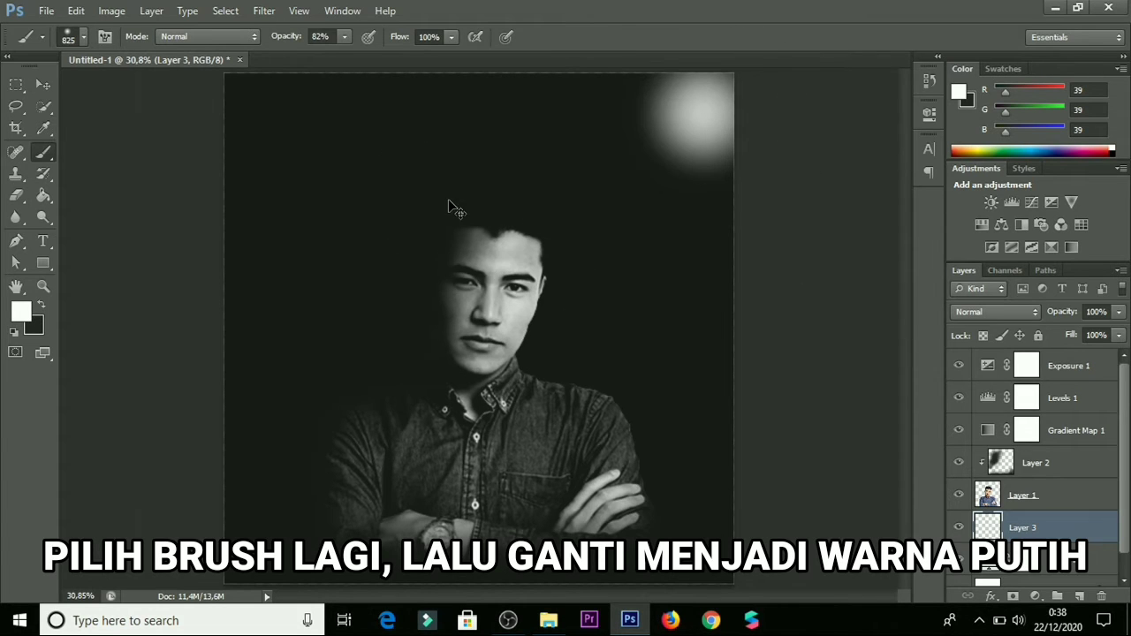
pyautogui.hotkey('ctrl', 'z')
pyautogui.click(690, 108)
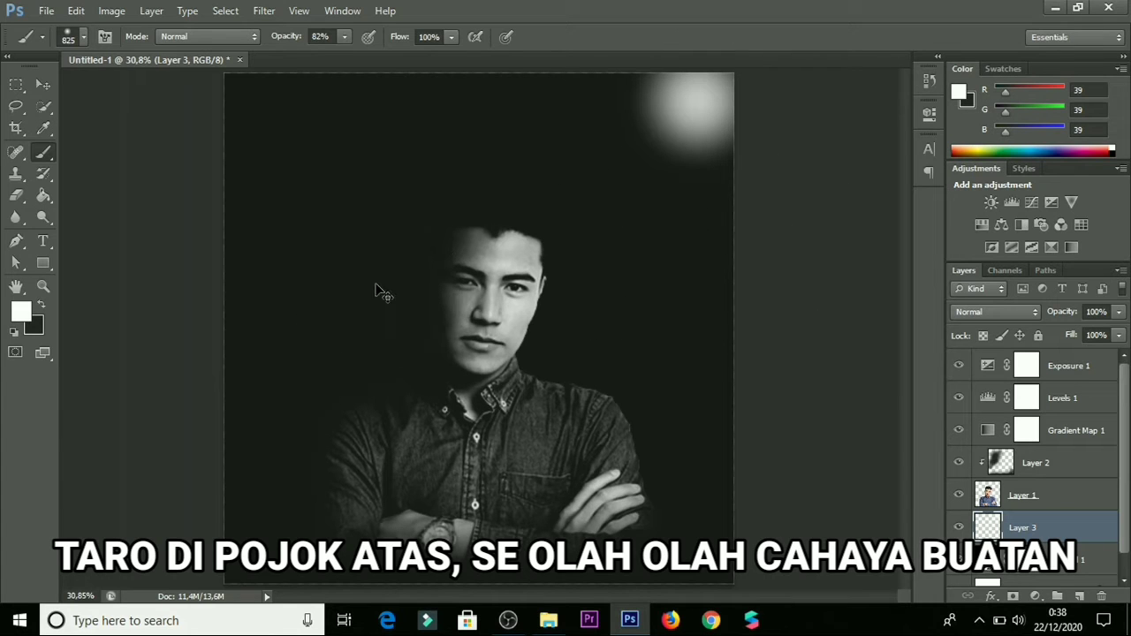
# - Free-transform the white glow on Layer 3 to about 328% wide and 317% high, shifting its centre past the canvas's upper-right corner
pyautogui.hotkey('ctrl', 't')
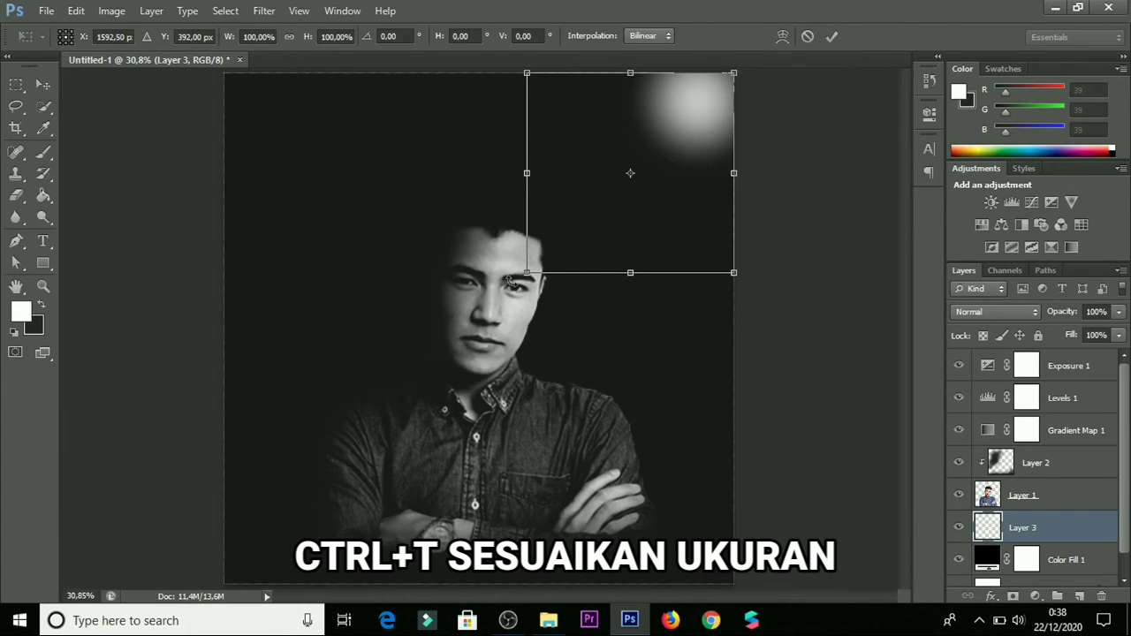
pyautogui.moveTo(526, 272); pyautogui.dragTo(134, 629)
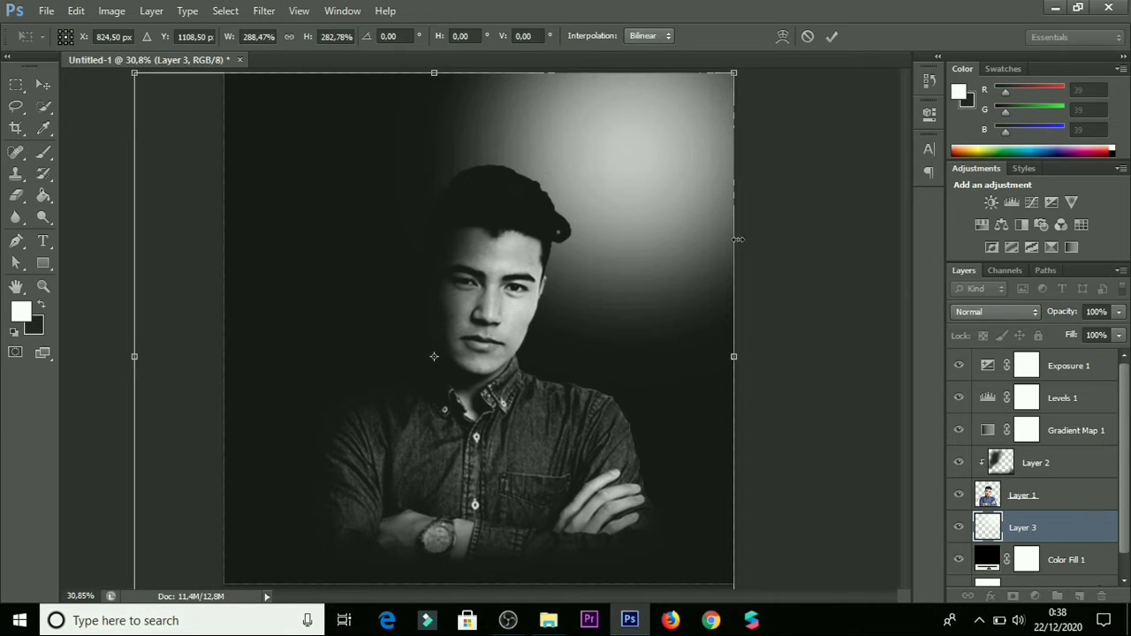
pyautogui.moveTo(641, 223); pyautogui.dragTo(789, 86)
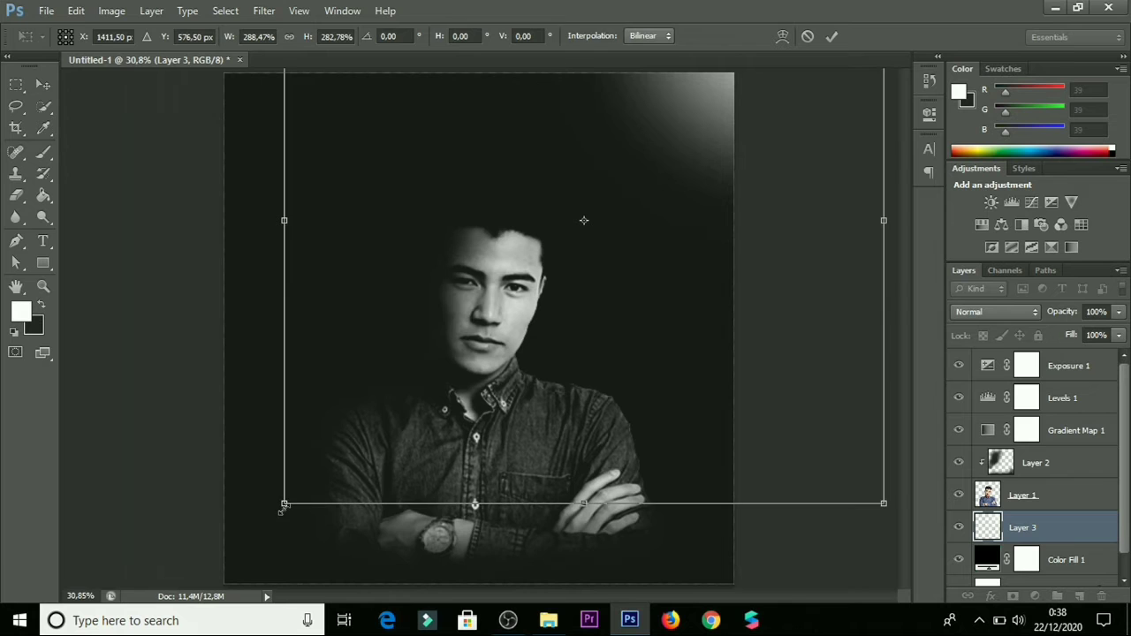
pyautogui.moveTo(283, 508); pyautogui.dragTo(201, 575)
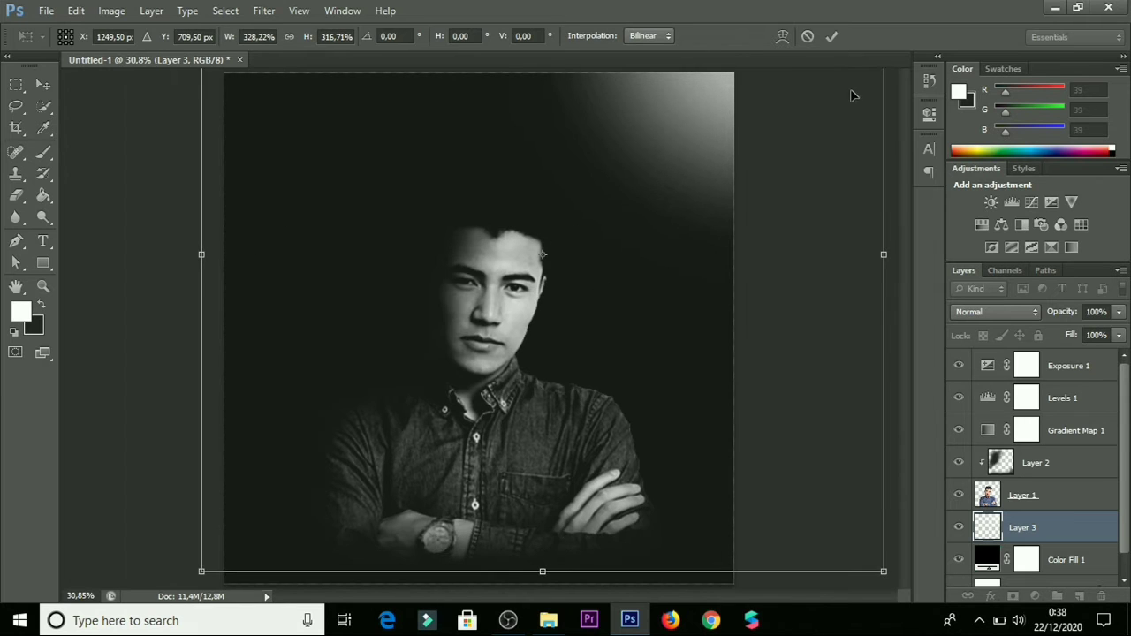
pyautogui.moveTo(688, 161); pyautogui.dragTo(707, 144)
pyautogui.press('Return')
pyautogui.press('b')
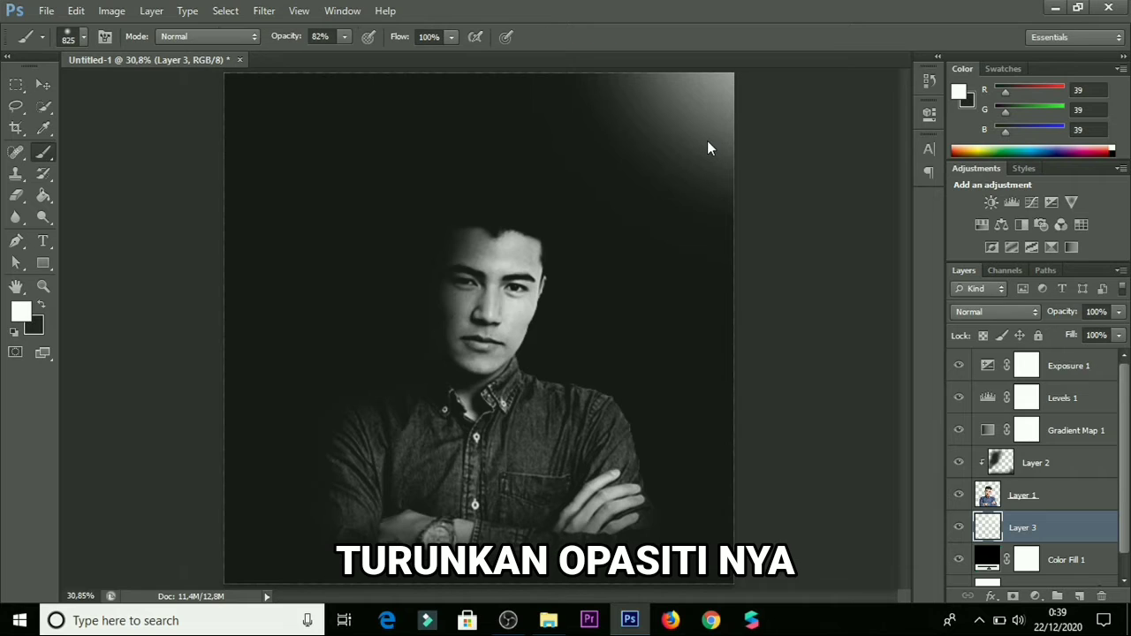
# - Lower the opacity of the corner glow layer to 74%
pyautogui.click(1119, 312)
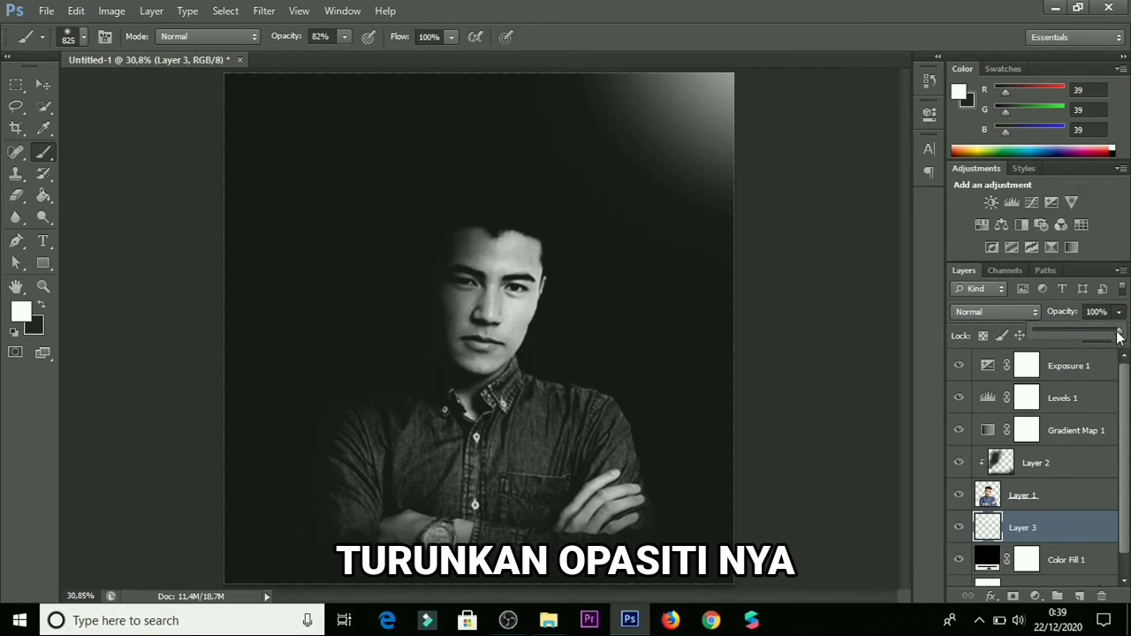
pyautogui.moveTo(1118, 335); pyautogui.dragTo(1091, 340)
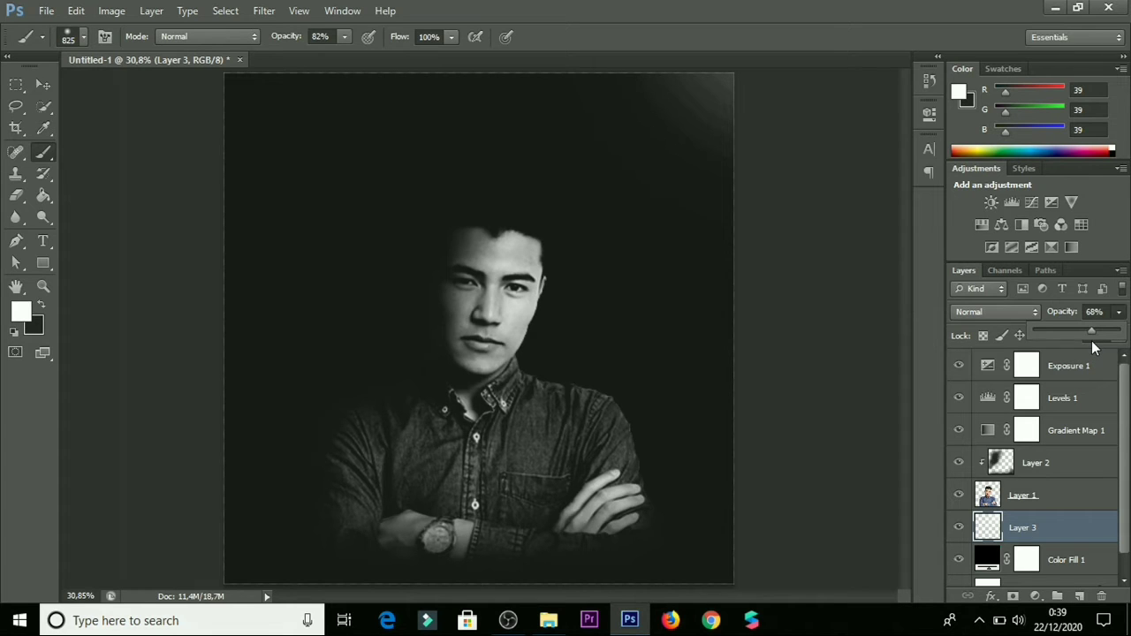
pyautogui.moveTo(1093, 339); pyautogui.dragTo(1098, 341)
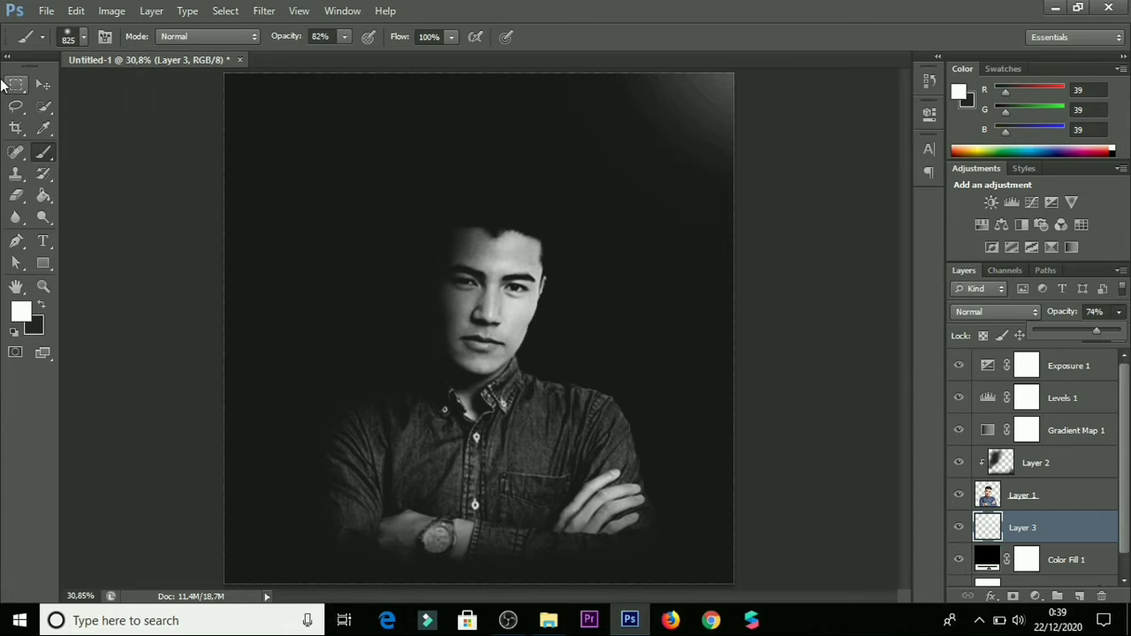
pyautogui.click(42, 84)
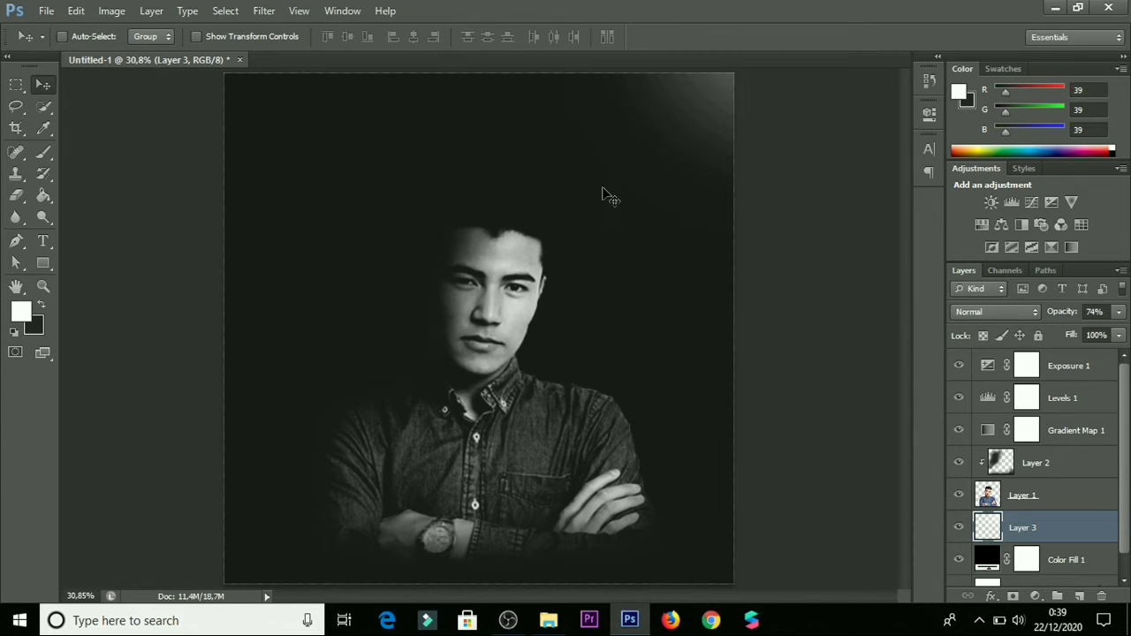
# - Add an empty layer directly above Layer 2 and make it a clipping mask for the man's cutout
pyautogui.scroll(-2, 600, 185)
pyautogui.scroll(1, 502, 255)
pyautogui.press('alt')
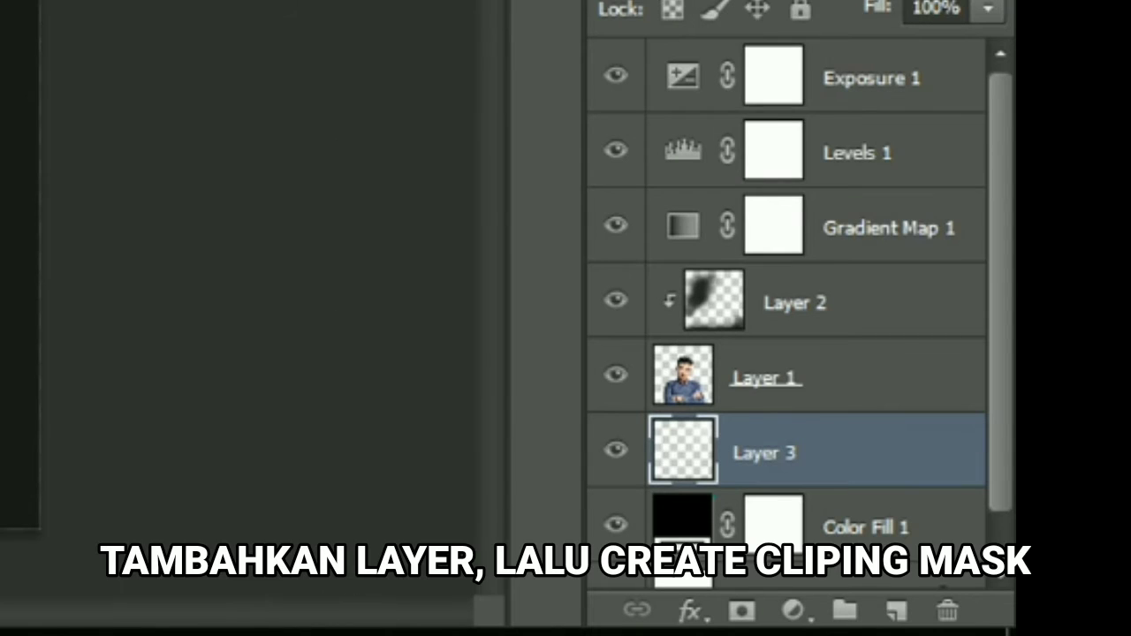
pyautogui.click(823, 318)
pyautogui.click(901, 611)
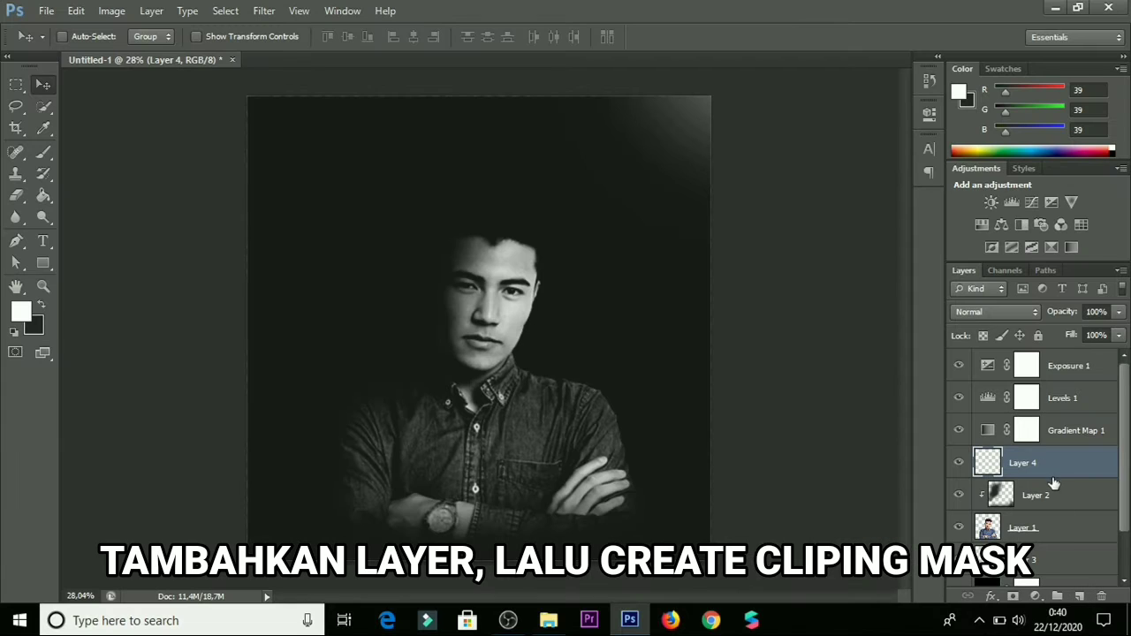
pyautogui.rightClick(1043, 469)
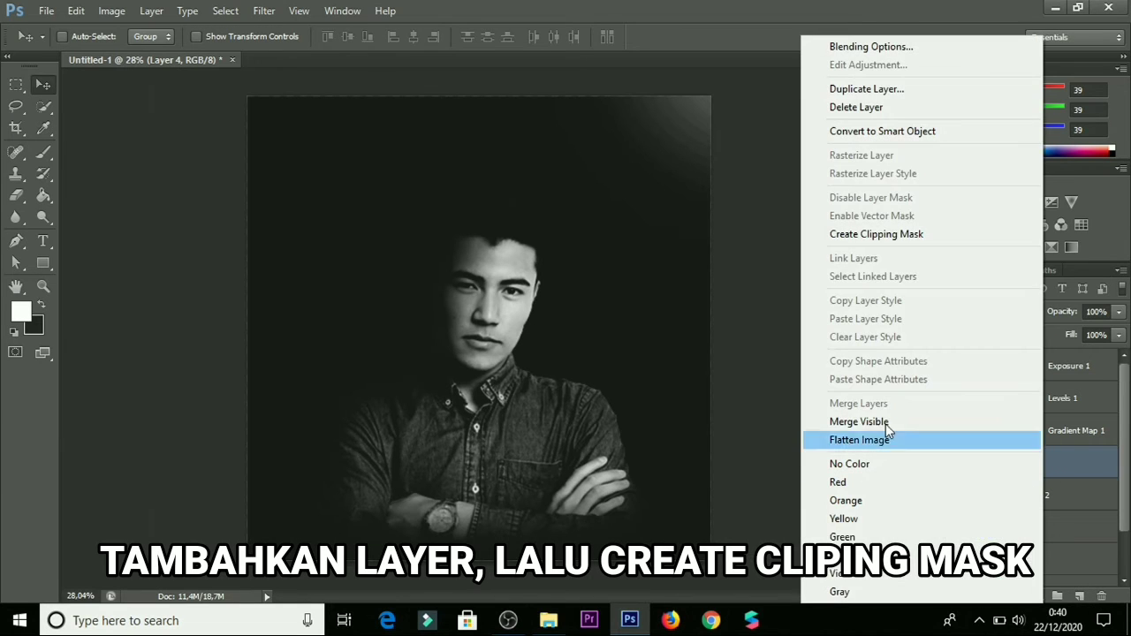
pyautogui.click(855, 233)
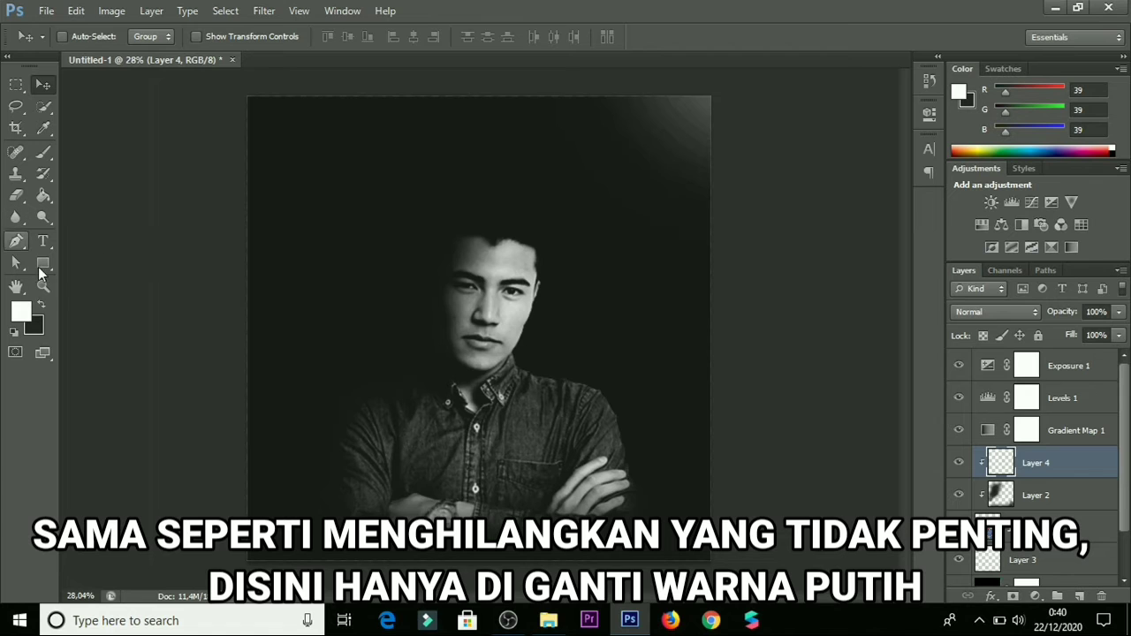
# - Keep pure white (ffffff) as the foreground colour and activate the Brush tool
pyautogui.click(25, 314)
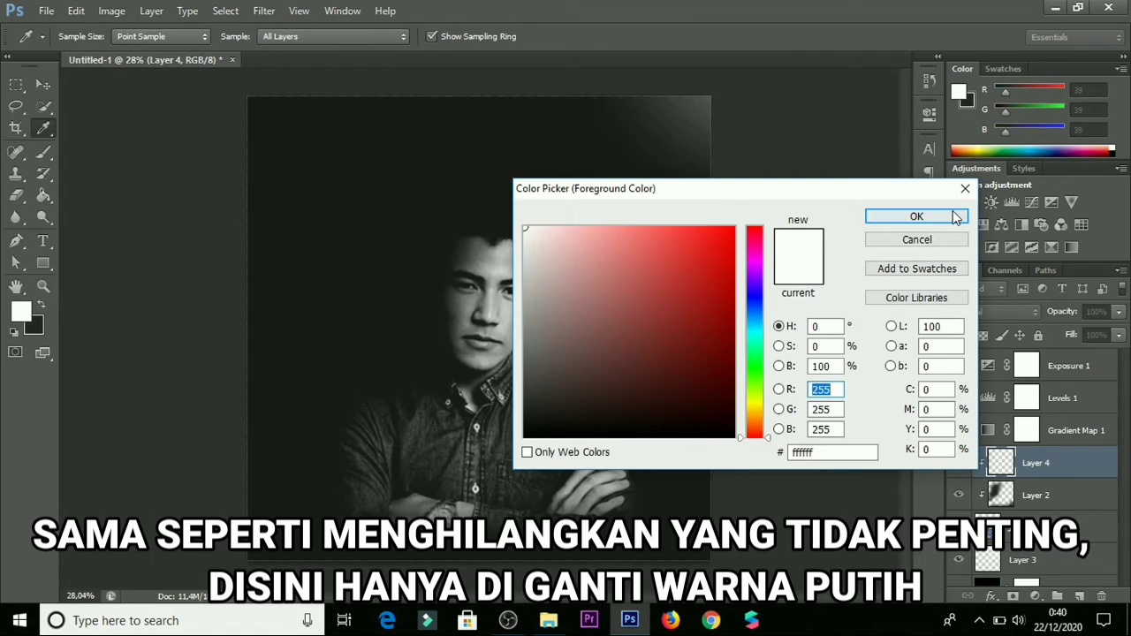
pyautogui.click(919, 216)
pyautogui.press('v')
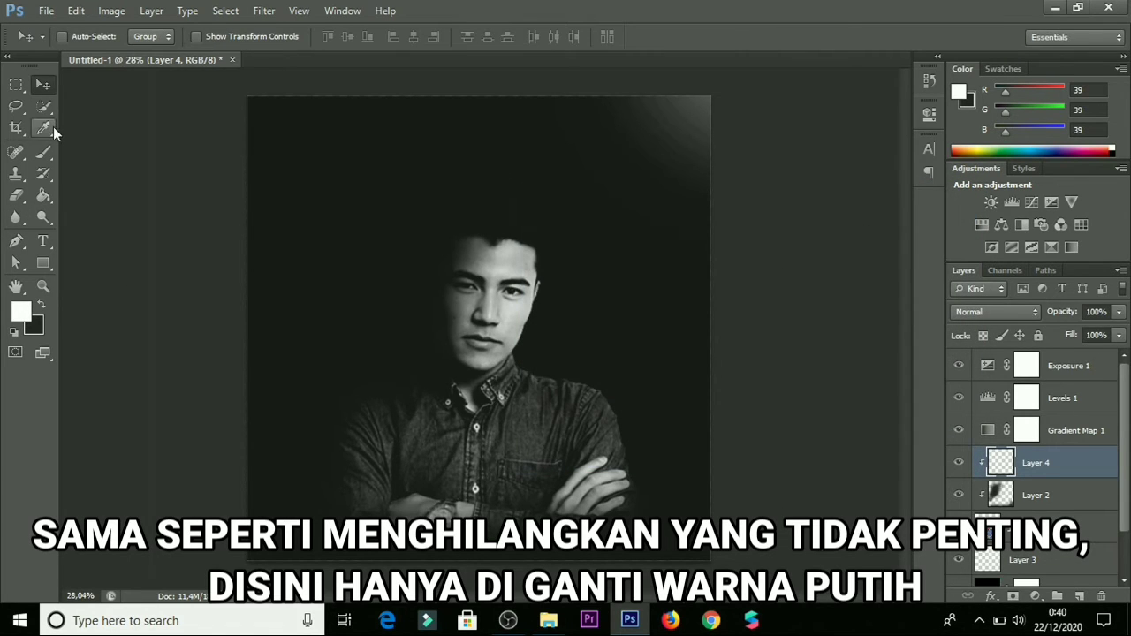
pyautogui.click(44, 153)
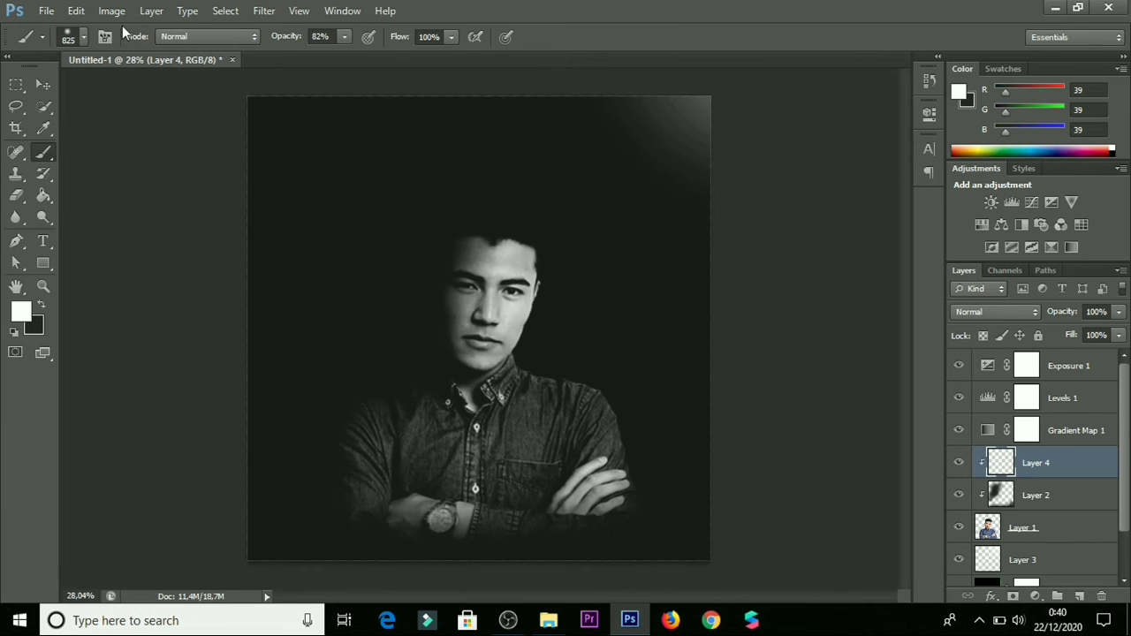
# - Reduce the soft brush to 66 px and paint a thin white rim light from the collar along the outer shoulder edge nearest the glow
pyautogui.click(83, 38)
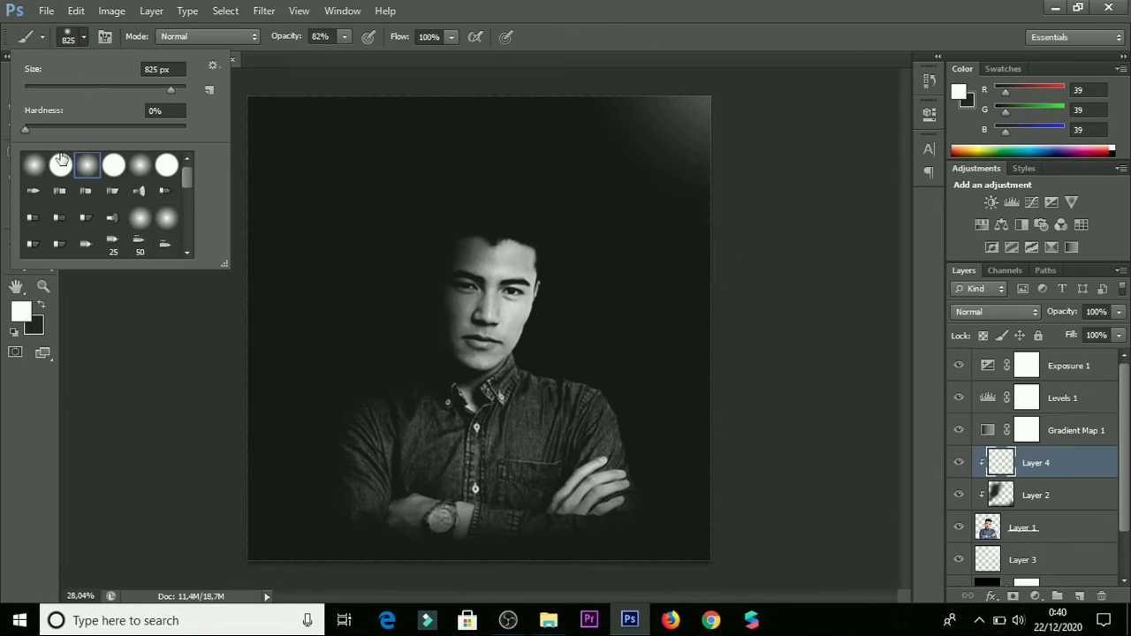
pyautogui.click(44, 89)
pyautogui.moveTo(55, 92); pyautogui.dragTo(77, 86)
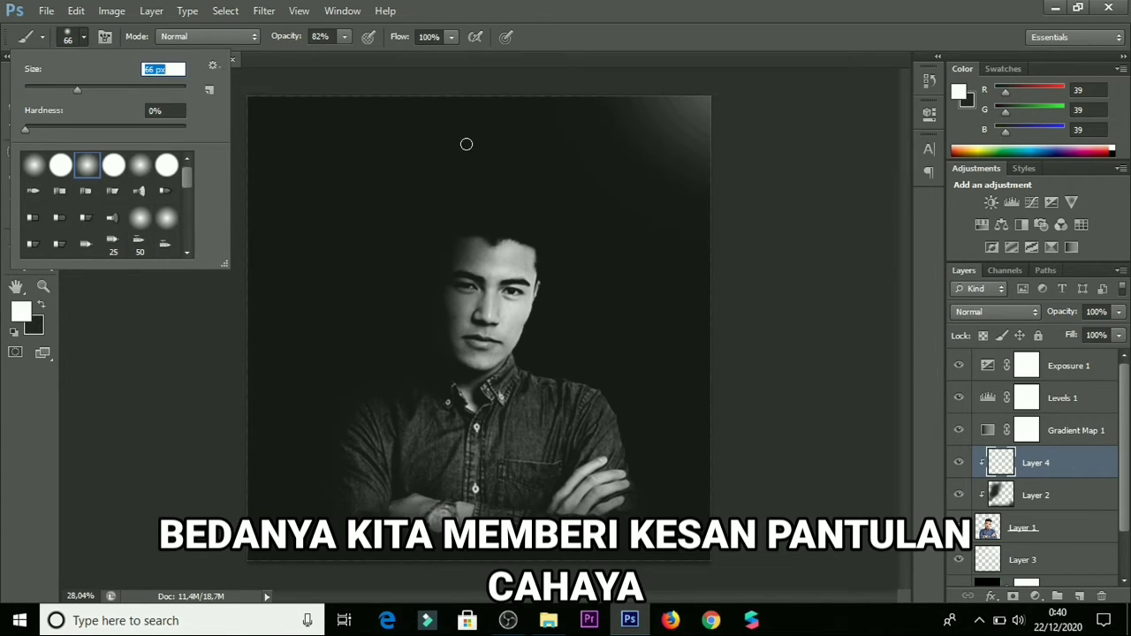
pyautogui.press('Return')
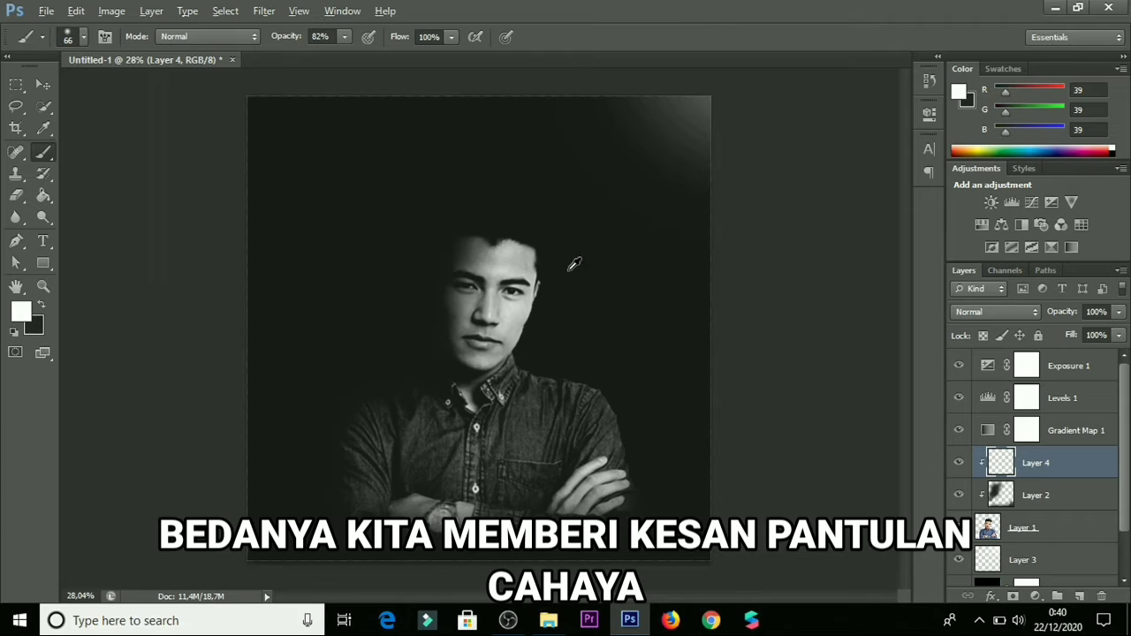
pyautogui.scroll(2, 564, 343)
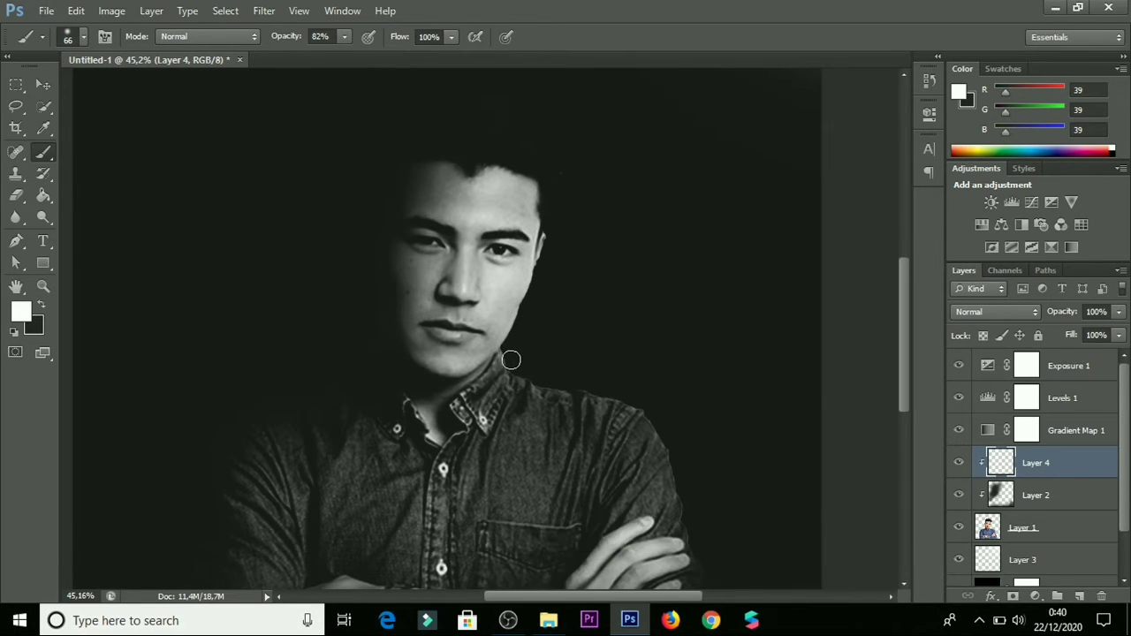
pyautogui.moveTo(525, 367)
pyautogui.mouseDown()
pyautogui.moveTo(619, 393)
pyautogui.moveTo(679, 446)
pyautogui.mouseUp()
pyautogui.moveTo(563, 182); pyautogui.dragTo(571, 179)
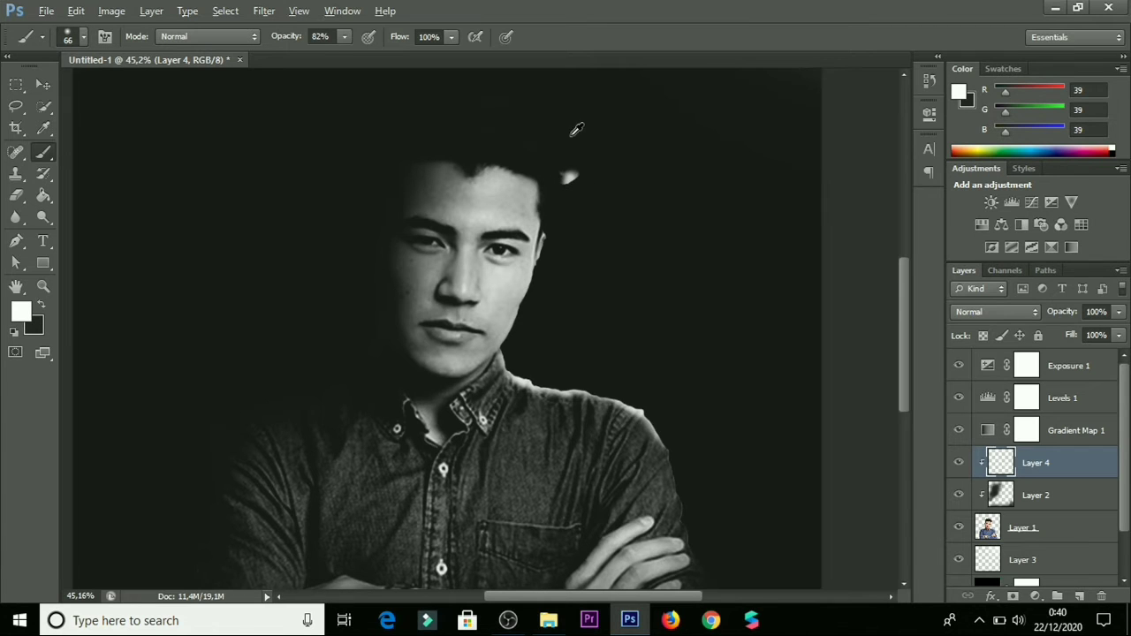
pyautogui.scroll(2, 573, 123)
pyautogui.hotkey('ctrl', 'z')
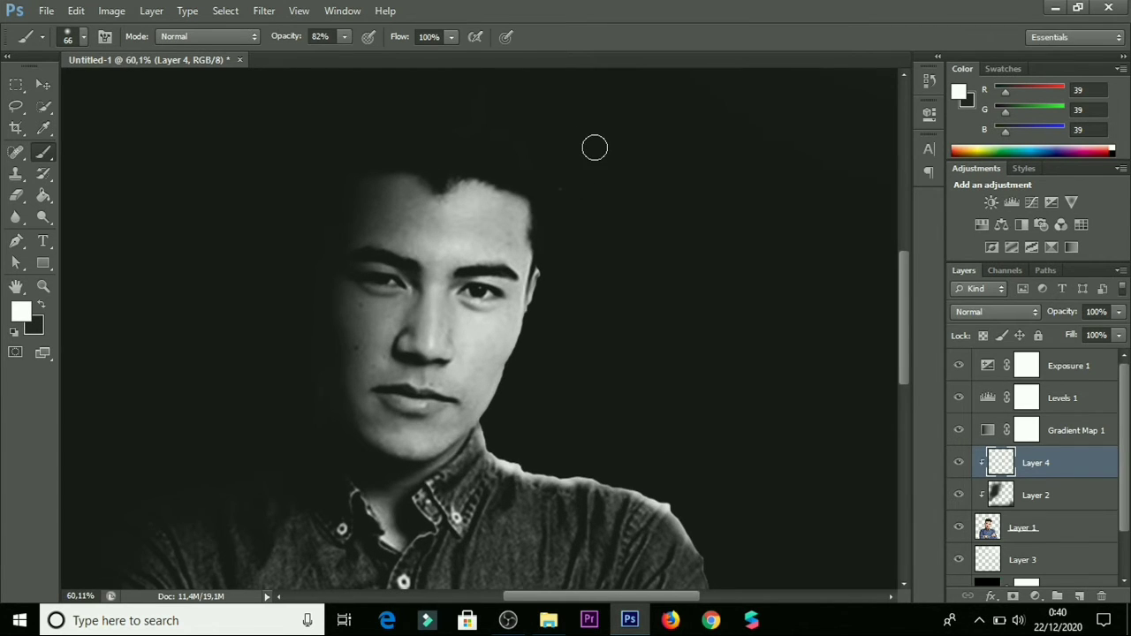
# - Paint a thin white rim light along the edge of the hair facing the corner glow
pyautogui.scroll(2, 583, 132)
pyautogui.scroll(2, 567, 107)
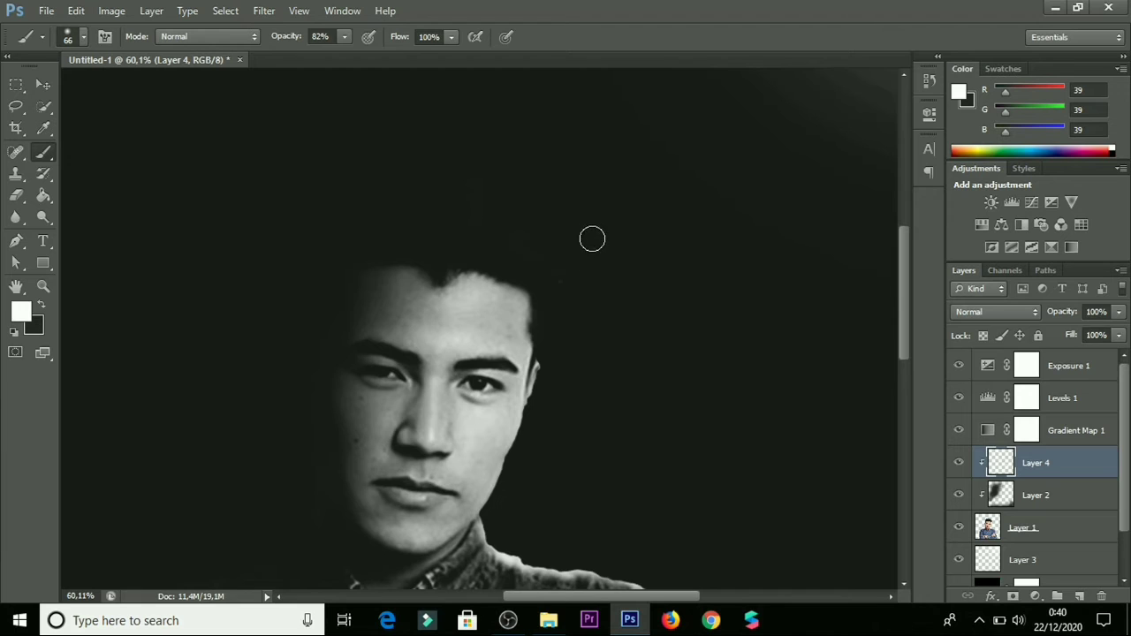
pyautogui.moveTo(557, 206)
pyautogui.mouseDown()
pyautogui.moveTo(532, 182)
pyautogui.moveTo(580, 238)
pyautogui.moveTo(598, 282)
pyautogui.moveTo(589, 311)
pyautogui.mouseUp()
pyautogui.hotkey('ctrl', 'z')
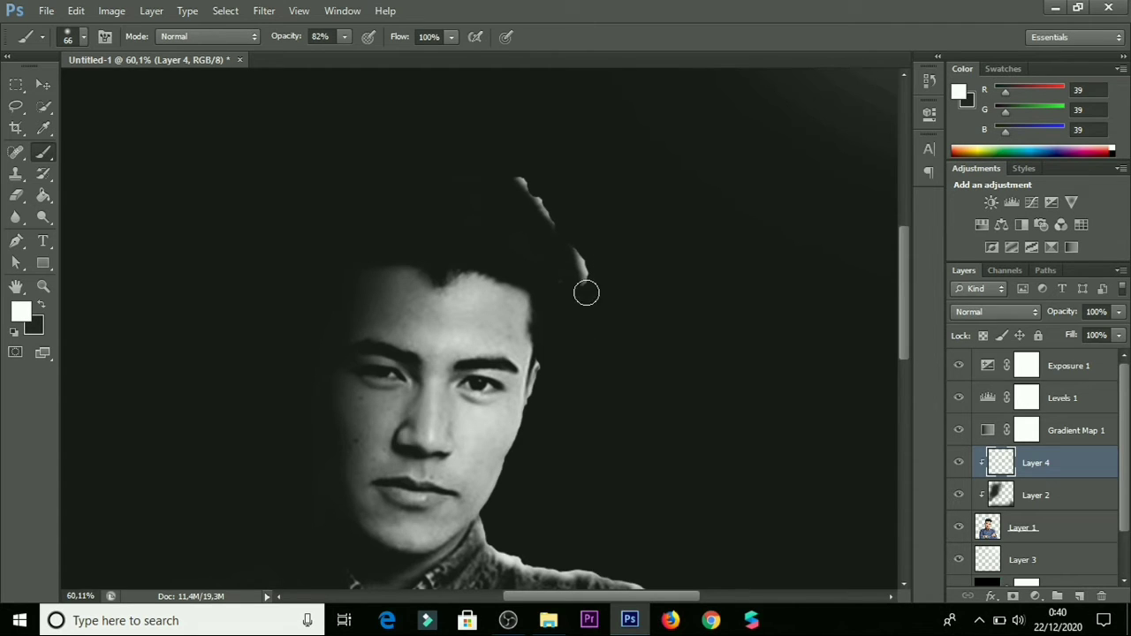
pyautogui.moveTo(571, 238); pyautogui.dragTo(579, 236)
pyautogui.moveTo(520, 164); pyautogui.dragTo(512, 167)
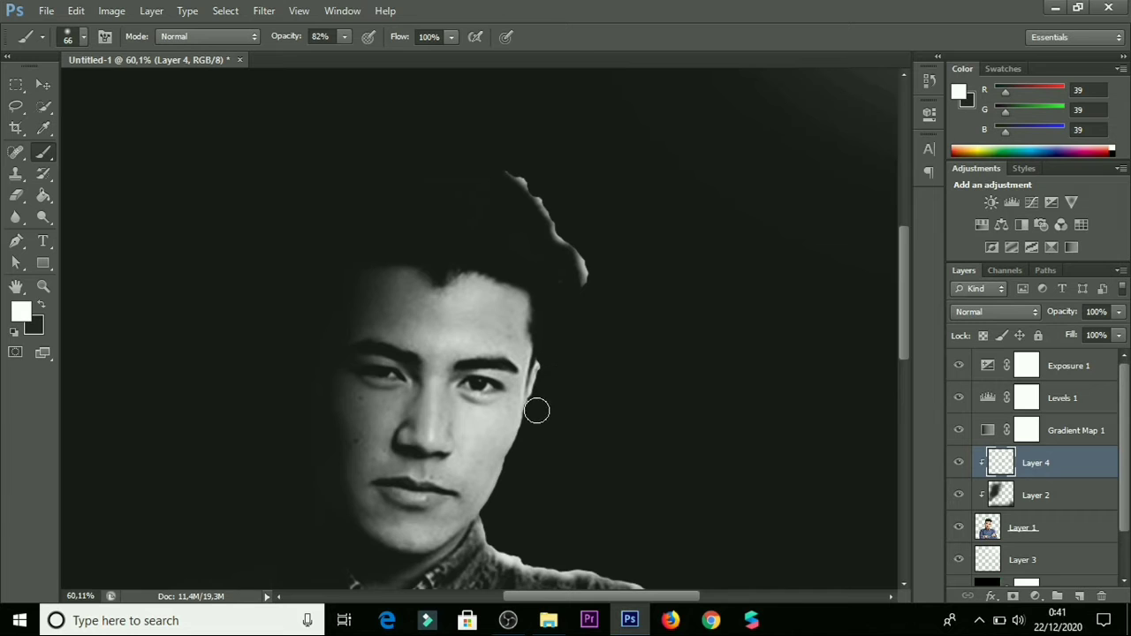
# - Lower the opacity of the painted rim-light layer, Layer 4, to 25% and bring the whole canvas into view
pyautogui.scroll(-3, 645, 468)
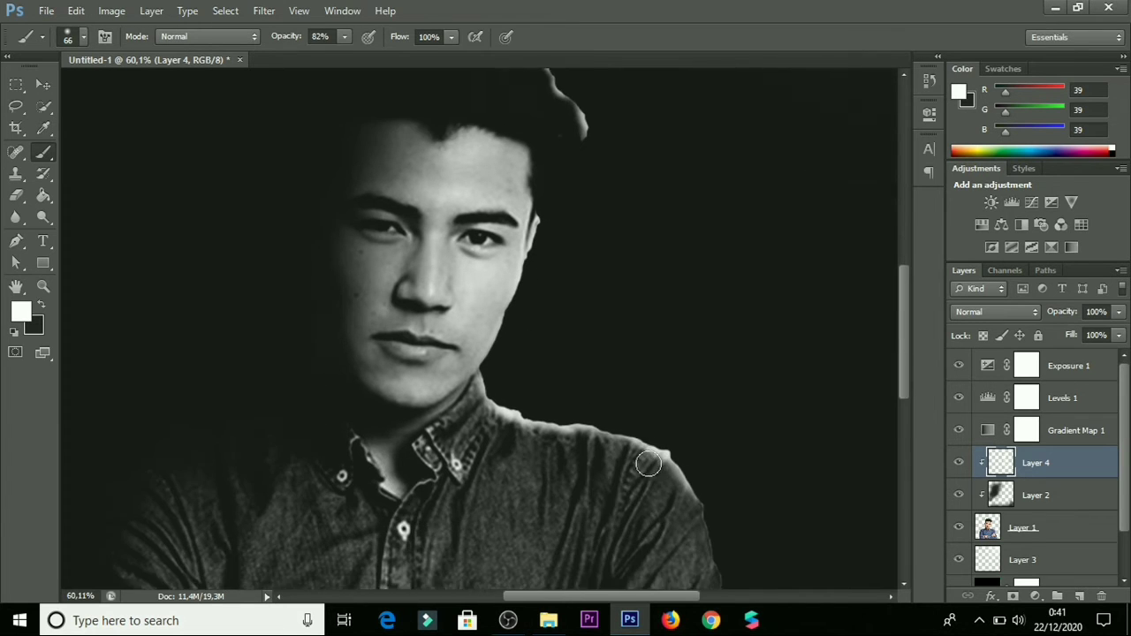
pyautogui.scroll(-2, 710, 452)
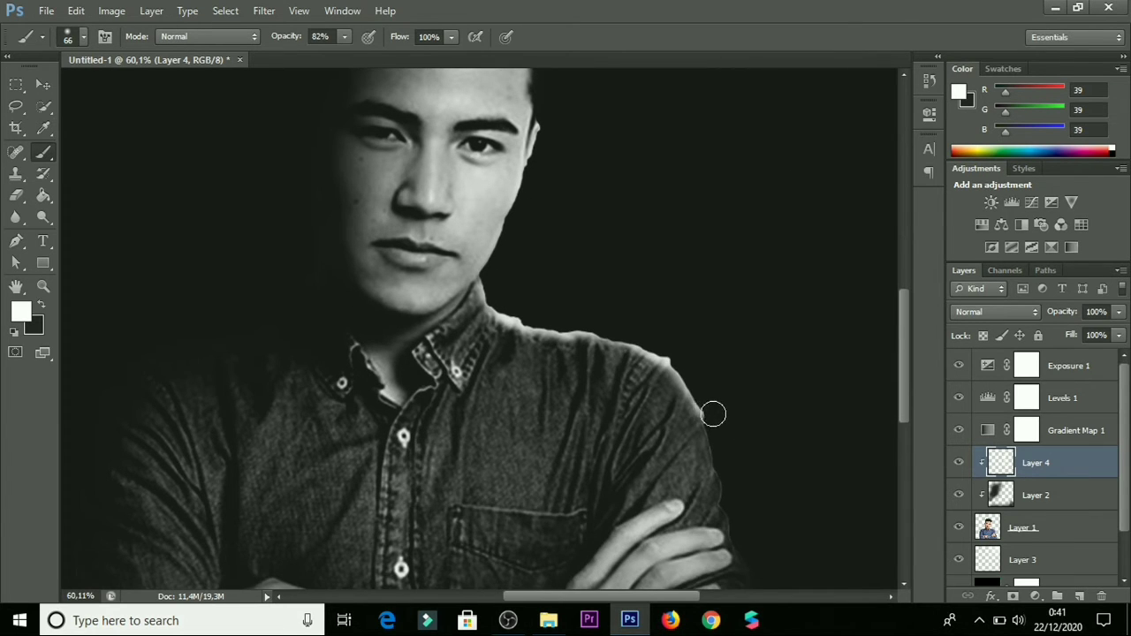
pyautogui.scroll(2, 530, 146)
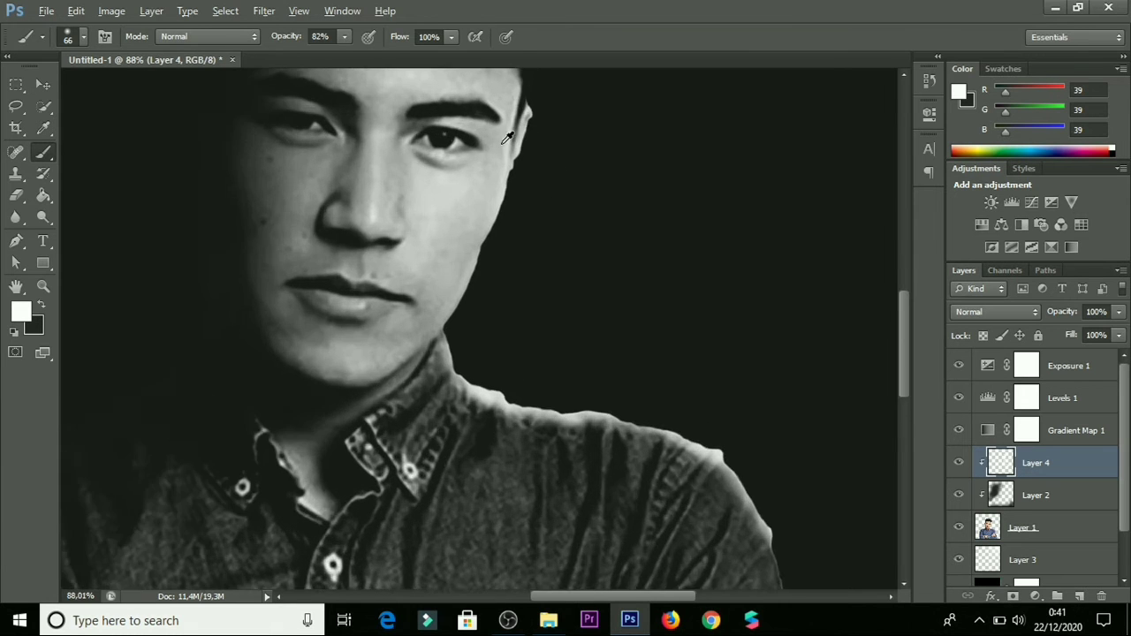
pyautogui.scroll(-4, 507, 137)
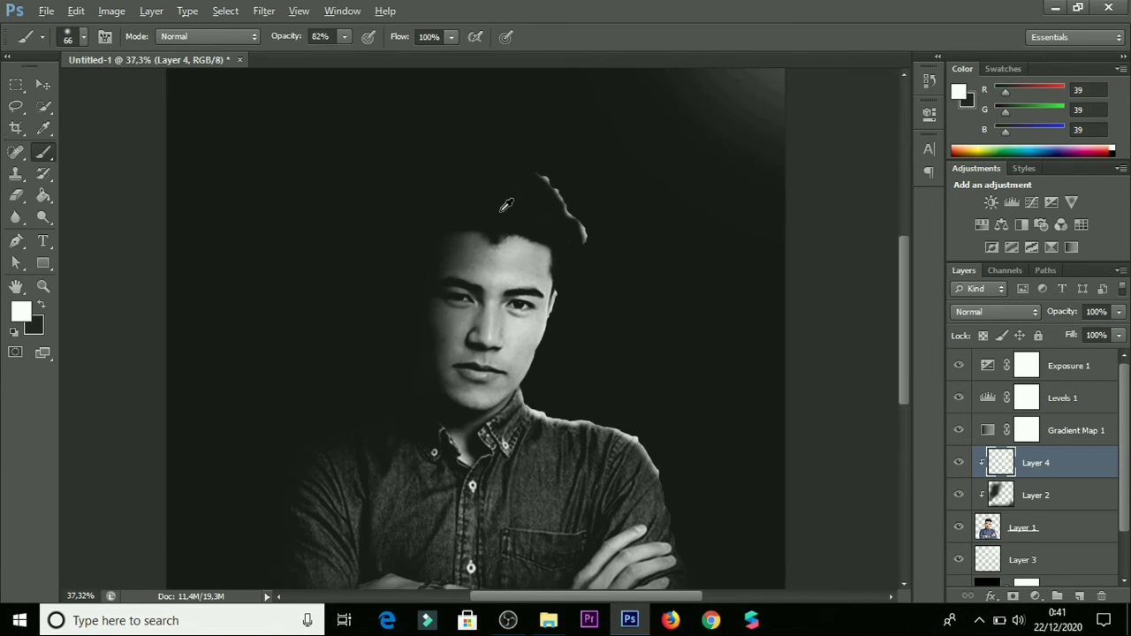
pyautogui.press('alt')
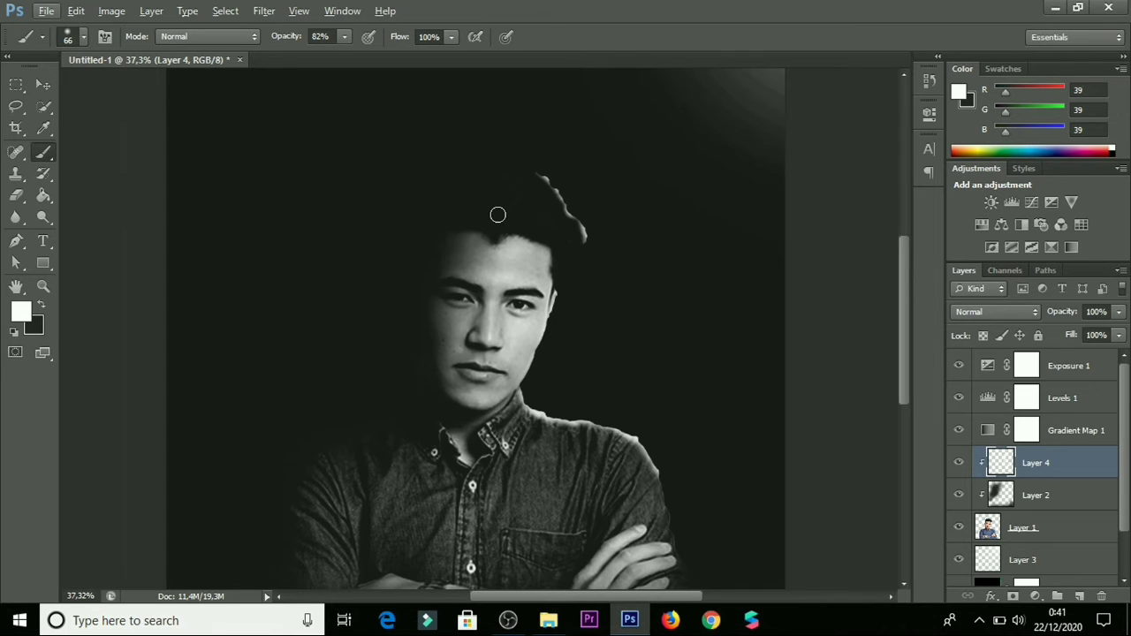
pyautogui.click(1118, 313)
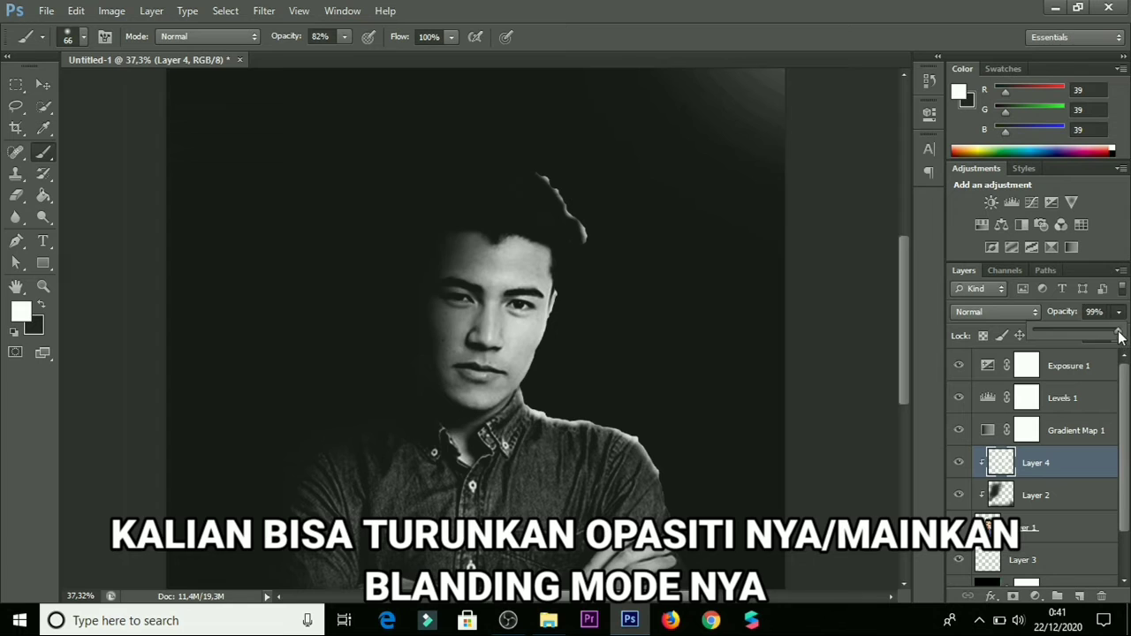
pyautogui.moveTo(1118, 329); pyautogui.dragTo(1061, 348)
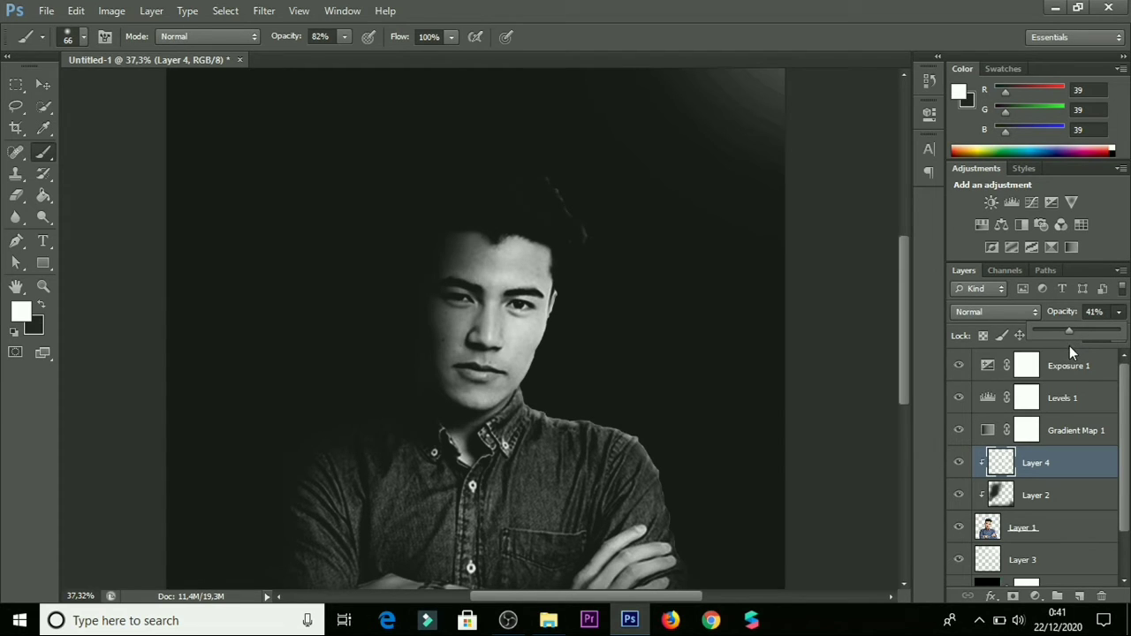
pyautogui.moveTo(1067, 345); pyautogui.dragTo(1057, 353)
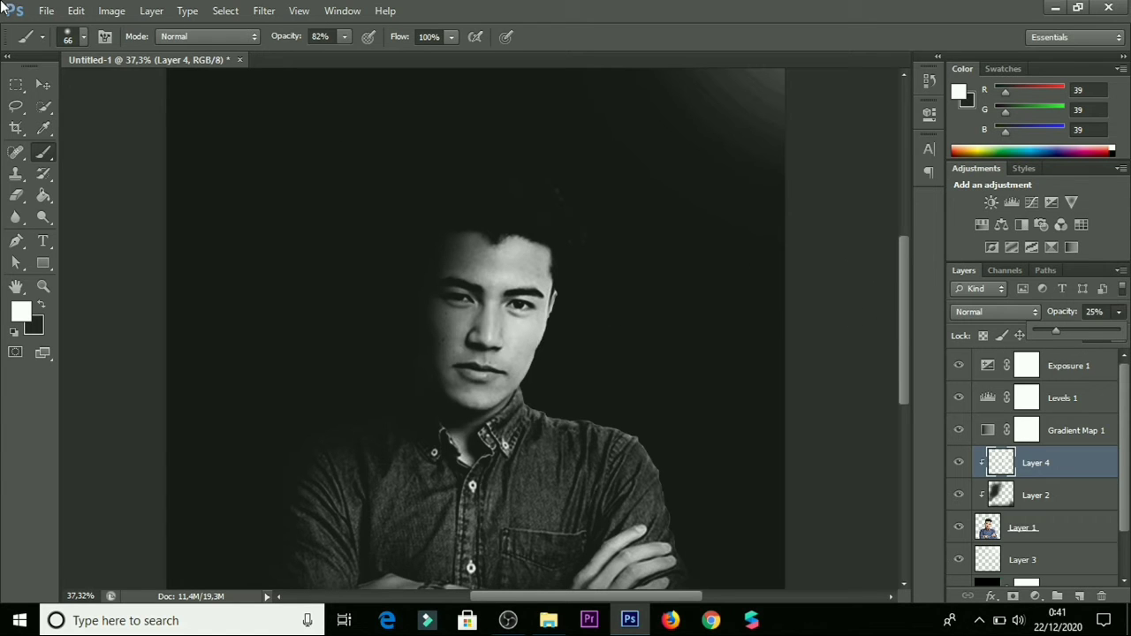
pyautogui.click(43, 85)
pyautogui.scroll(-4, 353, 159)
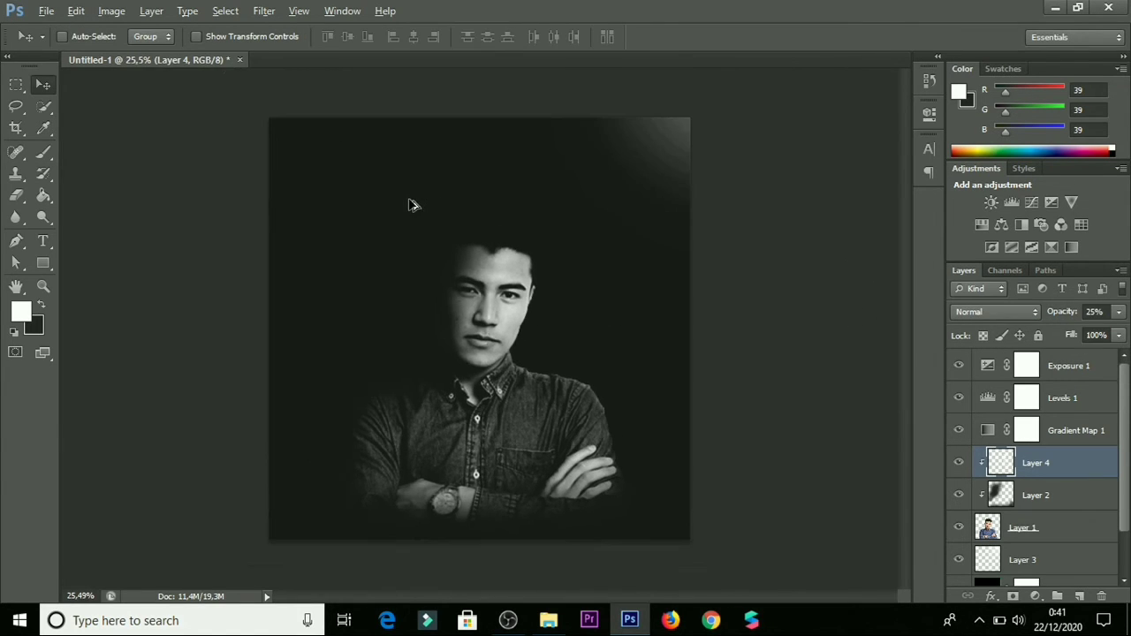
pyautogui.scroll(-4, 373, 217)
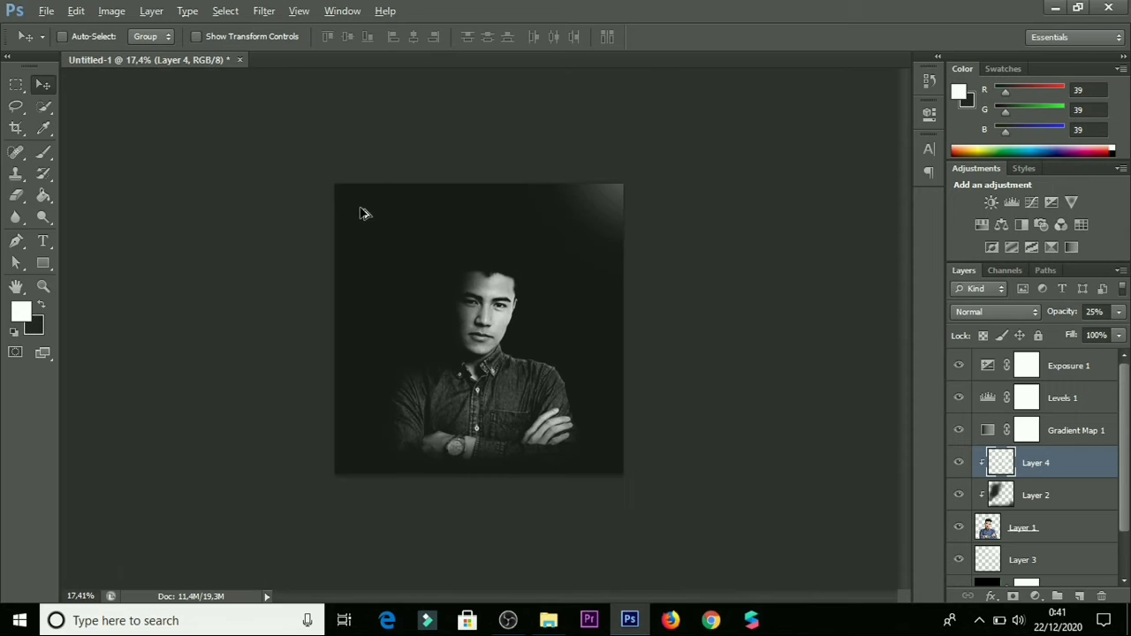
# - Select every layer above Background, from Exposure 1 down to Color Fill 1, and merge them into a single layer
pyautogui.scroll(-1, 373, 217)
pyautogui.scroll(5, 397, 237)
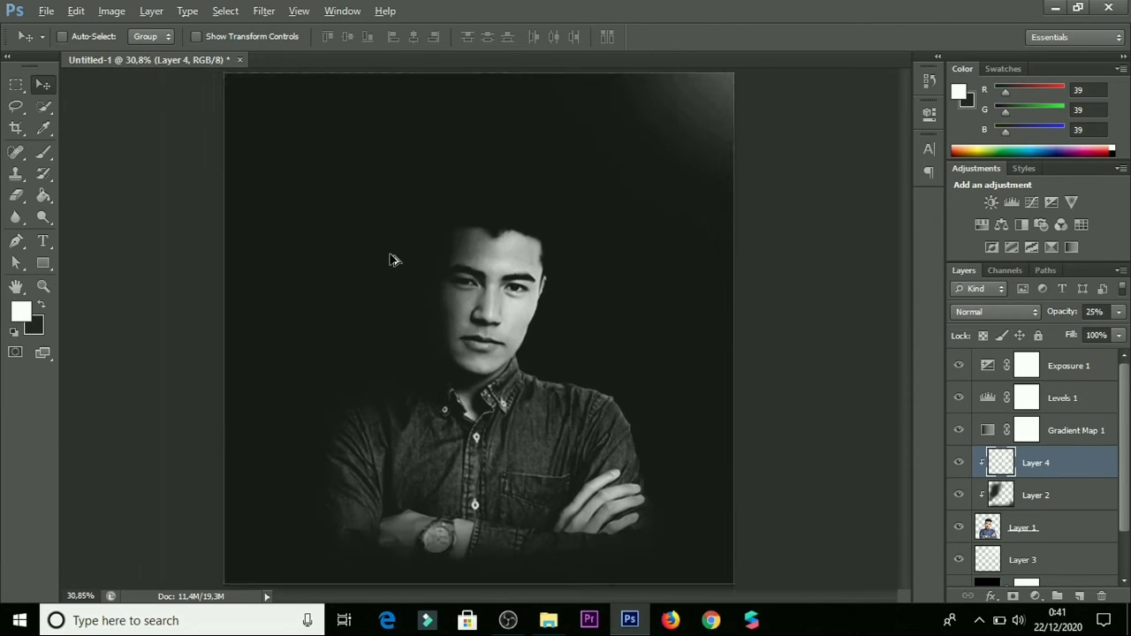
pyautogui.press('alt')
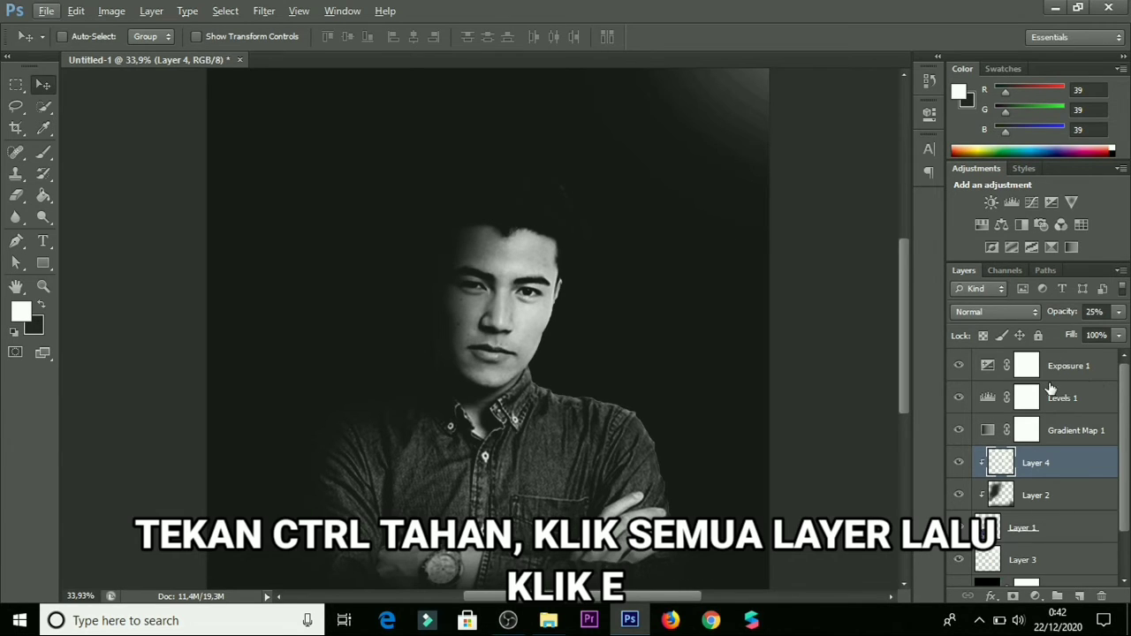
pyautogui.keyDown('ctrl'); pyautogui.click(1082, 370); pyautogui.keyUp('ctrl')
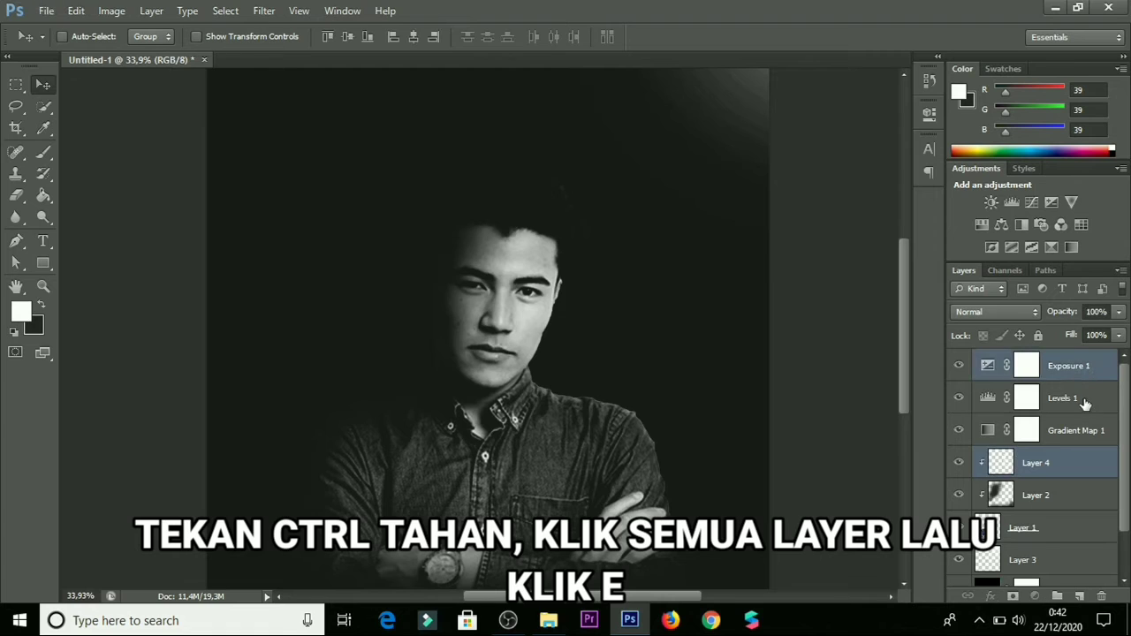
pyautogui.keyDown('ctrl'); pyautogui.click(1083, 403); pyautogui.keyUp('ctrl')
pyautogui.keyDown('ctrl'); pyautogui.click(1078, 440); pyautogui.keyUp('ctrl')
pyautogui.scroll(-1, 1062, 450)
pyautogui.keyDown('ctrl'); pyautogui.click(1062, 453); pyautogui.keyUp('ctrl')
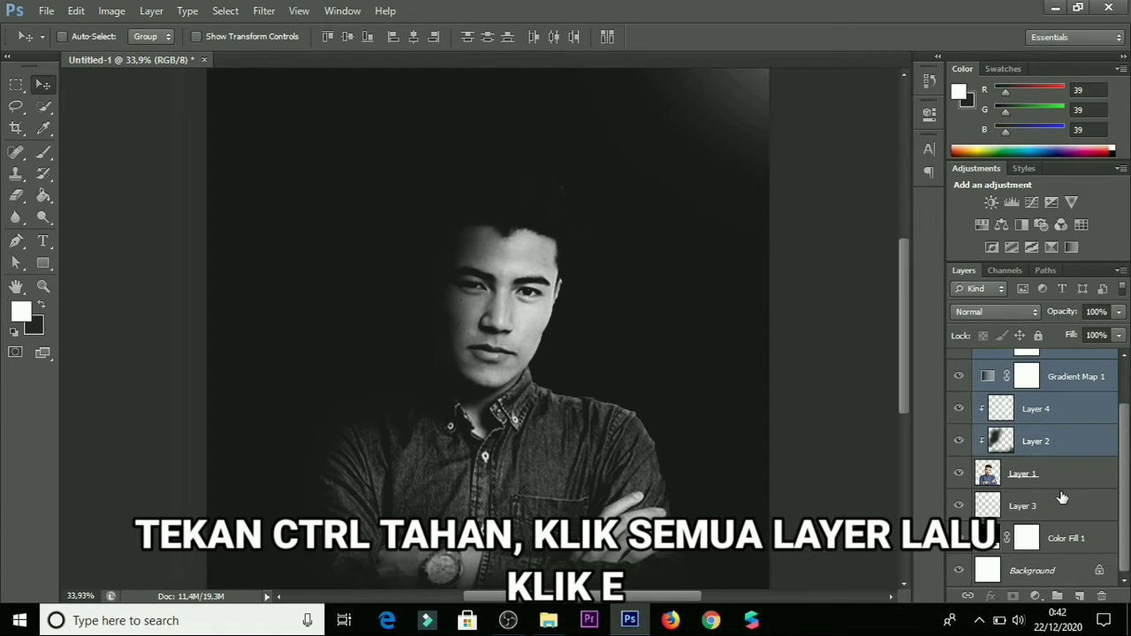
pyautogui.keyDown('ctrl'); pyautogui.click(1063, 477); pyautogui.keyUp('ctrl')
pyautogui.keyDown('ctrl'); pyautogui.click(1060, 513); pyautogui.keyUp('ctrl')
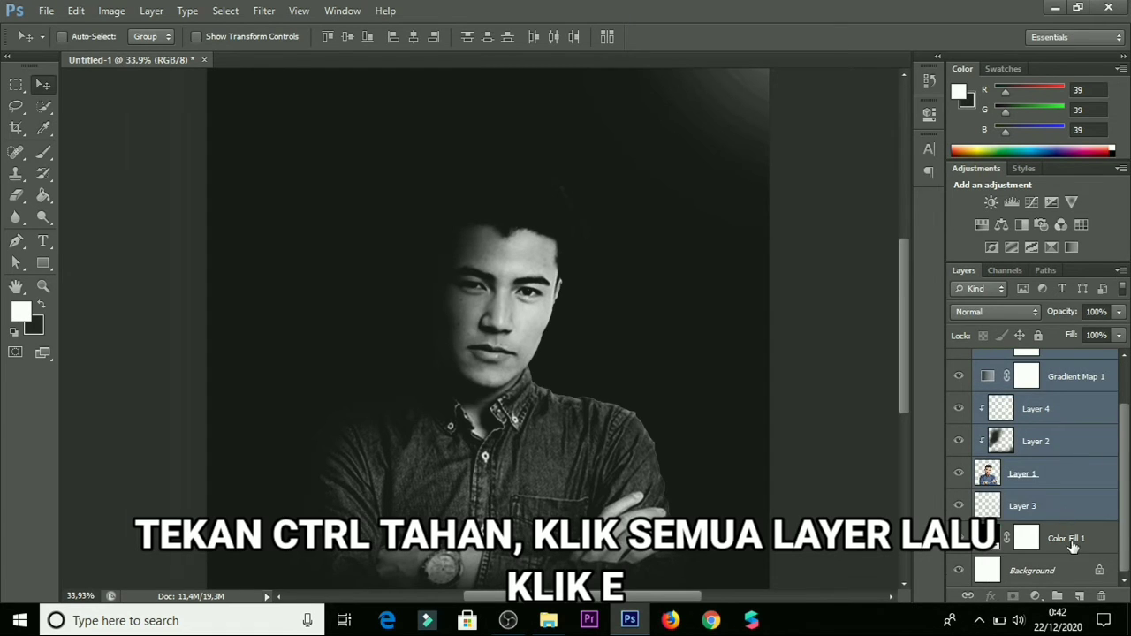
pyautogui.keyDown('ctrl'); pyautogui.click(1065, 540); pyautogui.keyUp('ctrl')
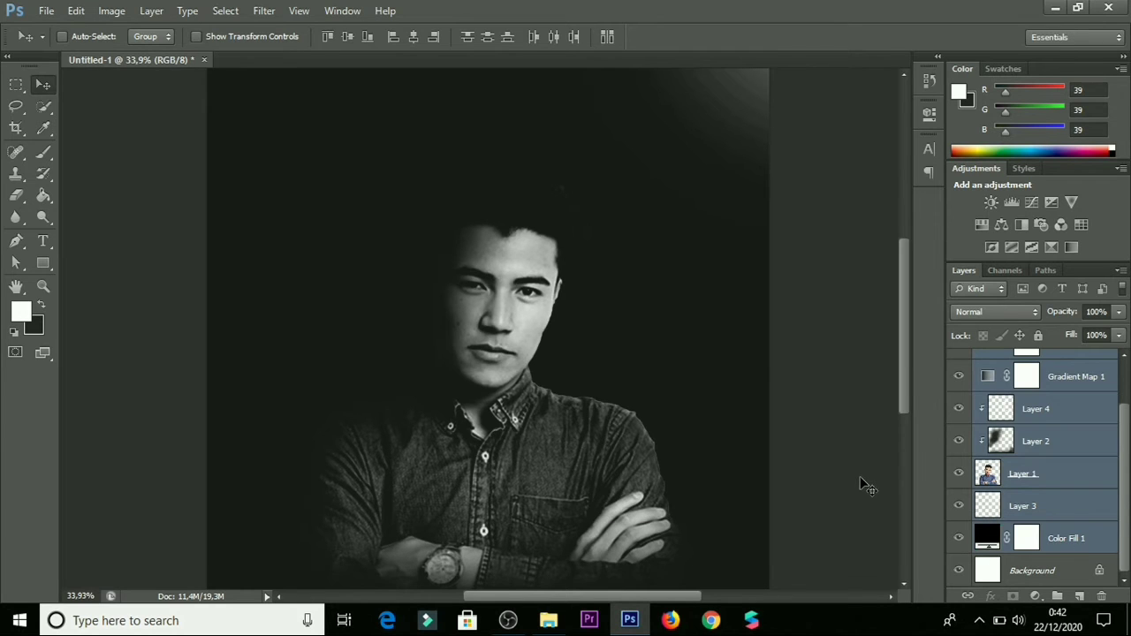
pyautogui.hotkey('ctrl', 'e')
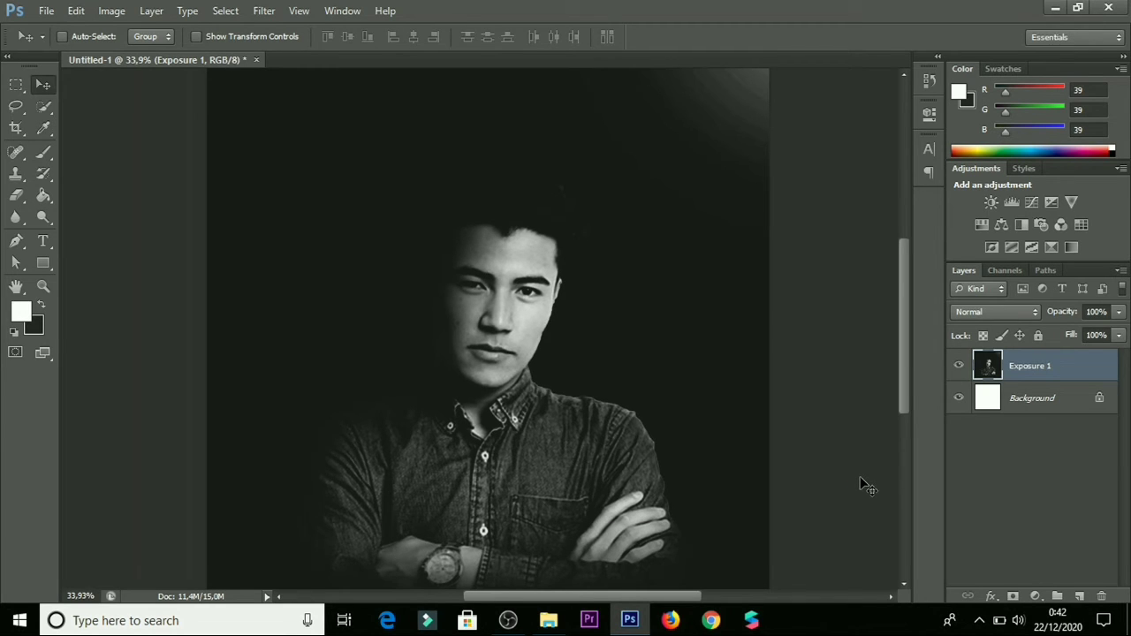
# - Start the Add Noise filter on the merged portrait layer with Uniform distribution and Monochromatic noise
pyautogui.scroll(1, 504, 340)
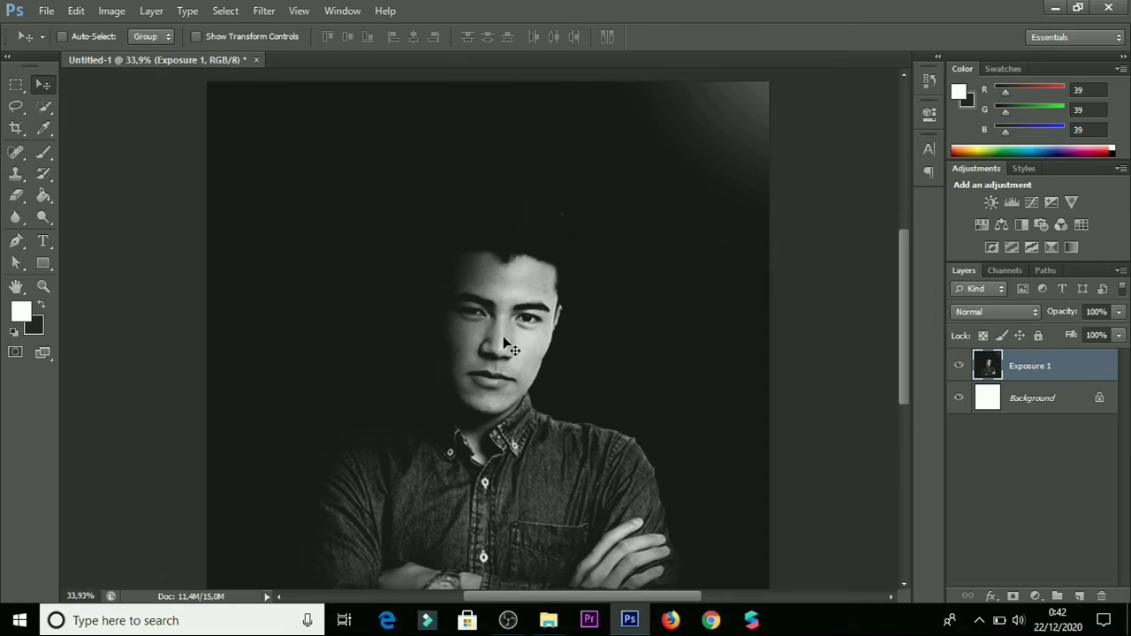
pyautogui.hscroll(2, 504, 340)
pyautogui.hscroll(-3, 504, 340)
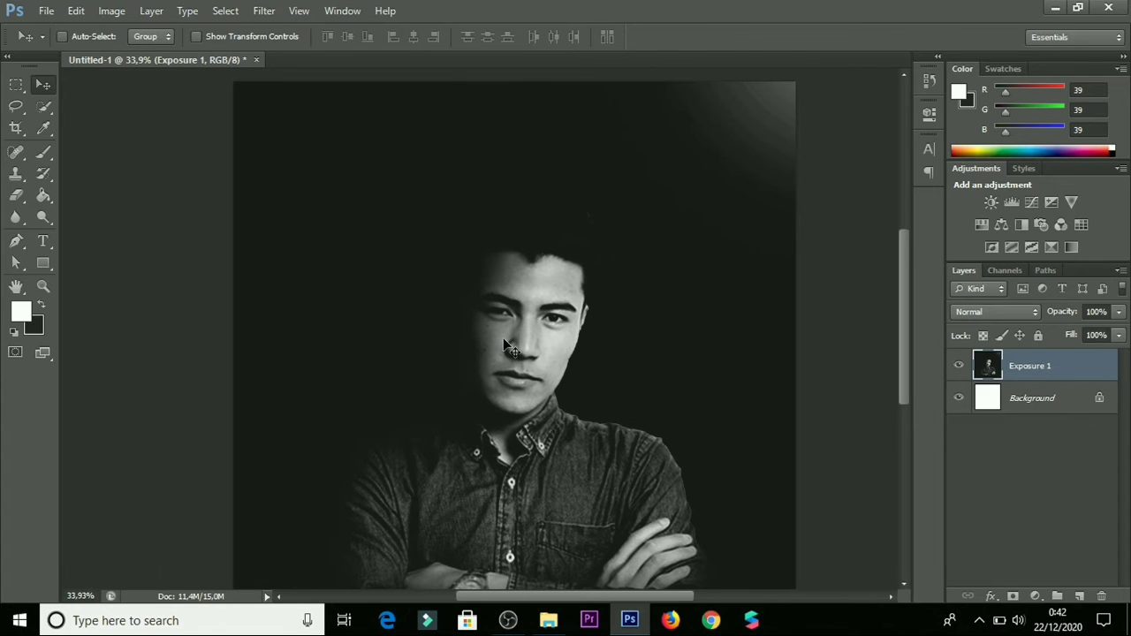
pyautogui.scroll(-2, 505, 345)
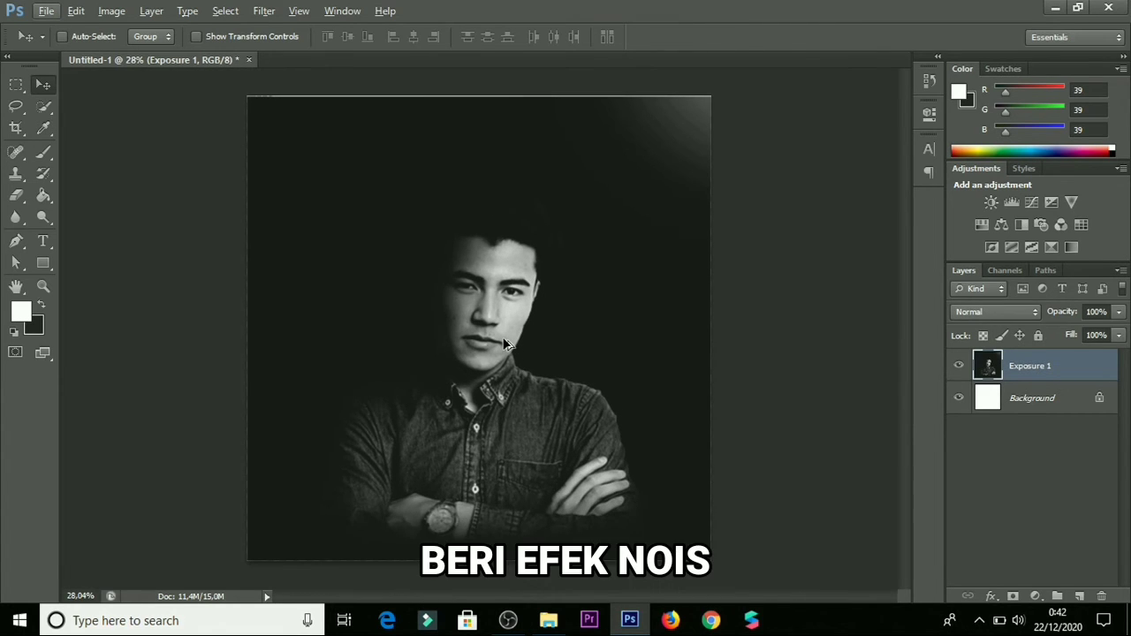
pyautogui.click(264, 10)
pyautogui.moveTo(261, 10)
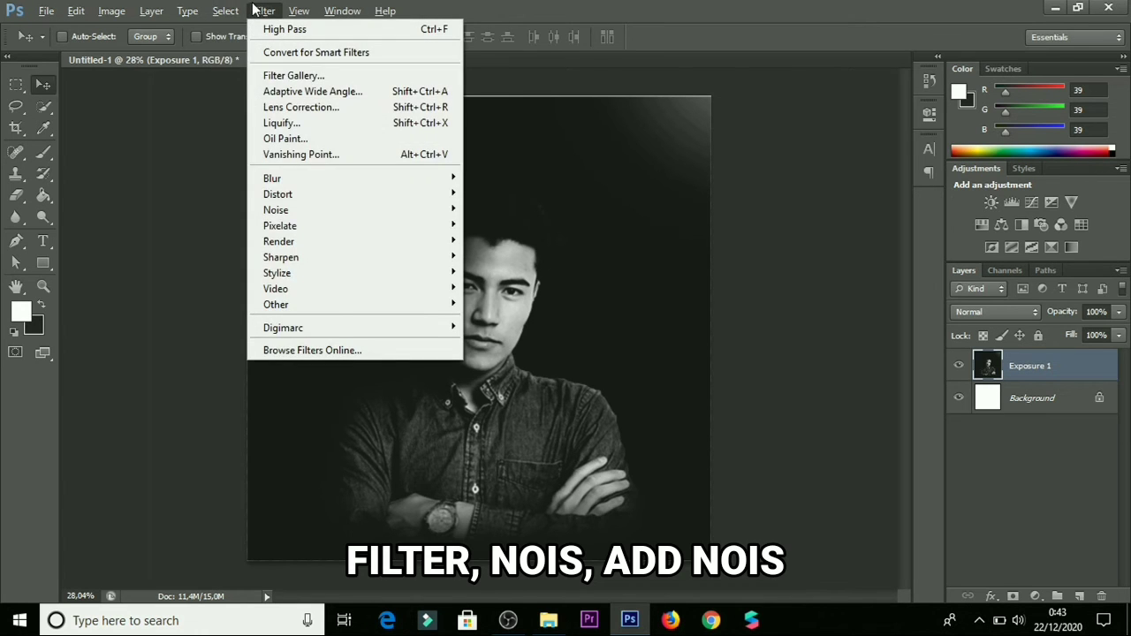
pyautogui.moveTo(281, 212)
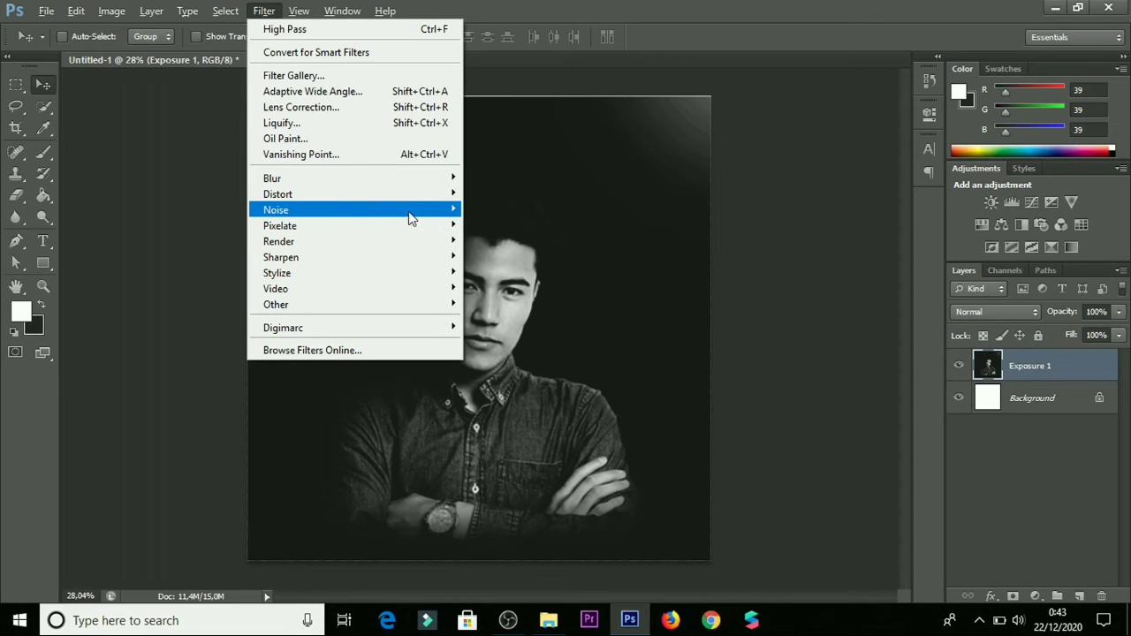
pyautogui.moveTo(410, 209)
pyautogui.click(492, 208)
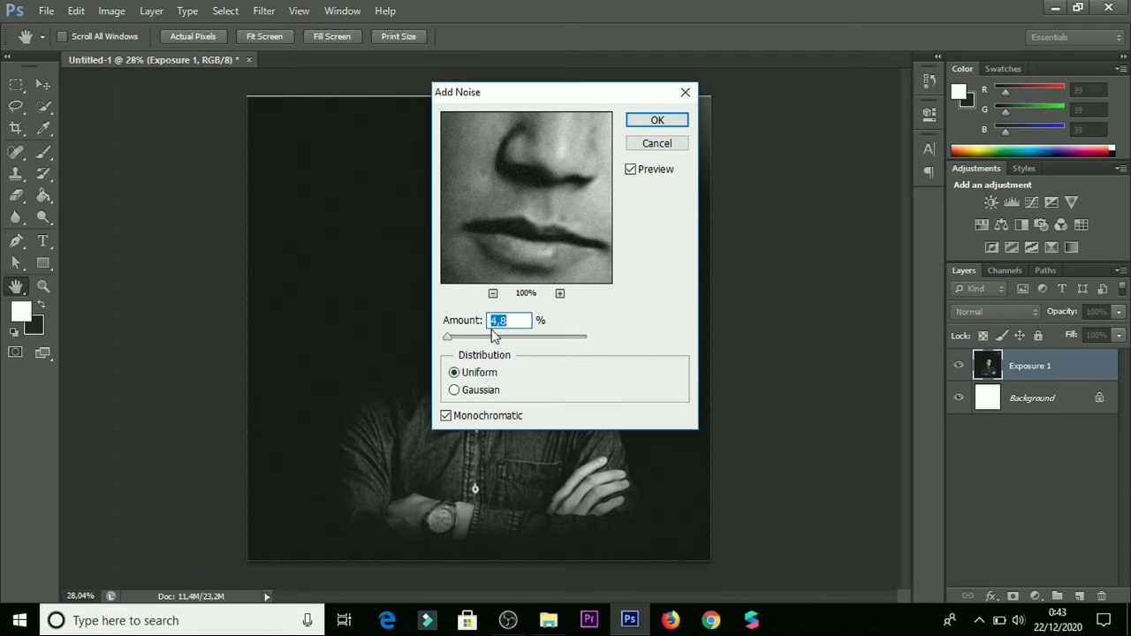
pyautogui.click(447, 416)
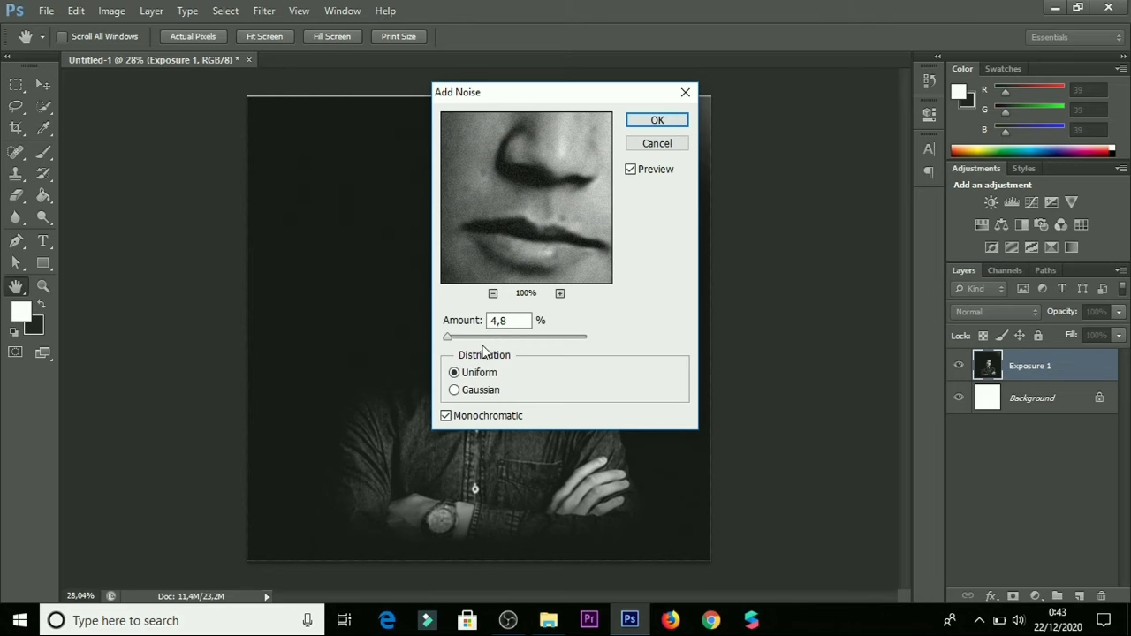
pyautogui.click(455, 391)
pyautogui.click(457, 375)
pyautogui.moveTo(448, 337)
pyautogui.mouseDown()
pyautogui.moveTo(459, 343)
pyautogui.moveTo(447, 339)
pyautogui.mouseUp()
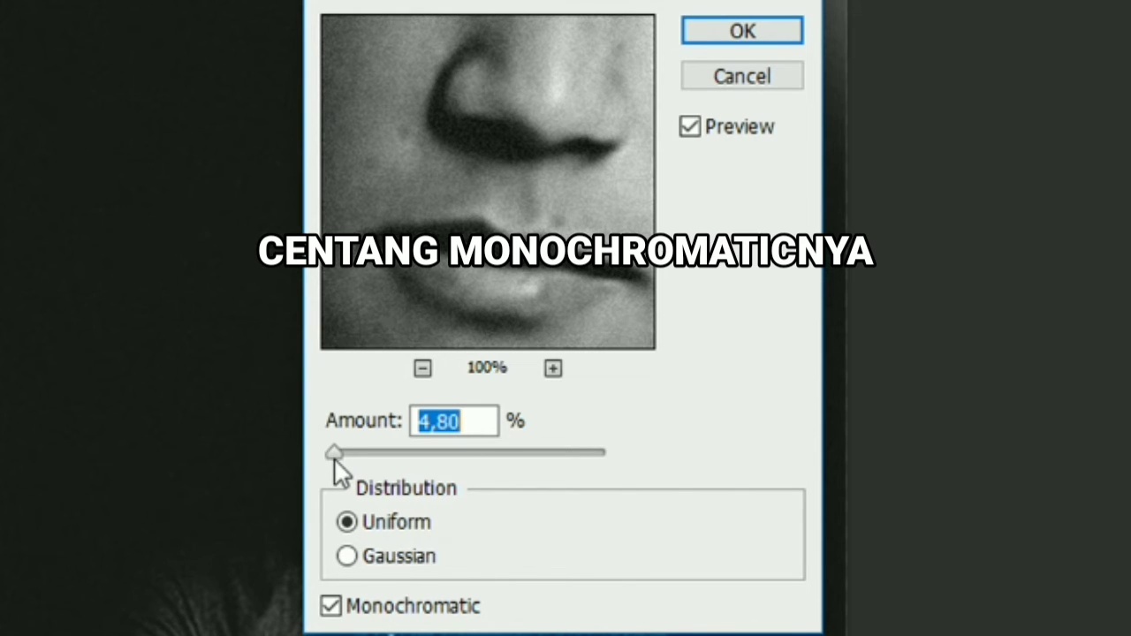
# - Set the noise amount to 3,51% and apply the filter to the portrait
pyautogui.moveTo(334, 458); pyautogui.dragTo(338, 460)
pyautogui.click(439, 422)
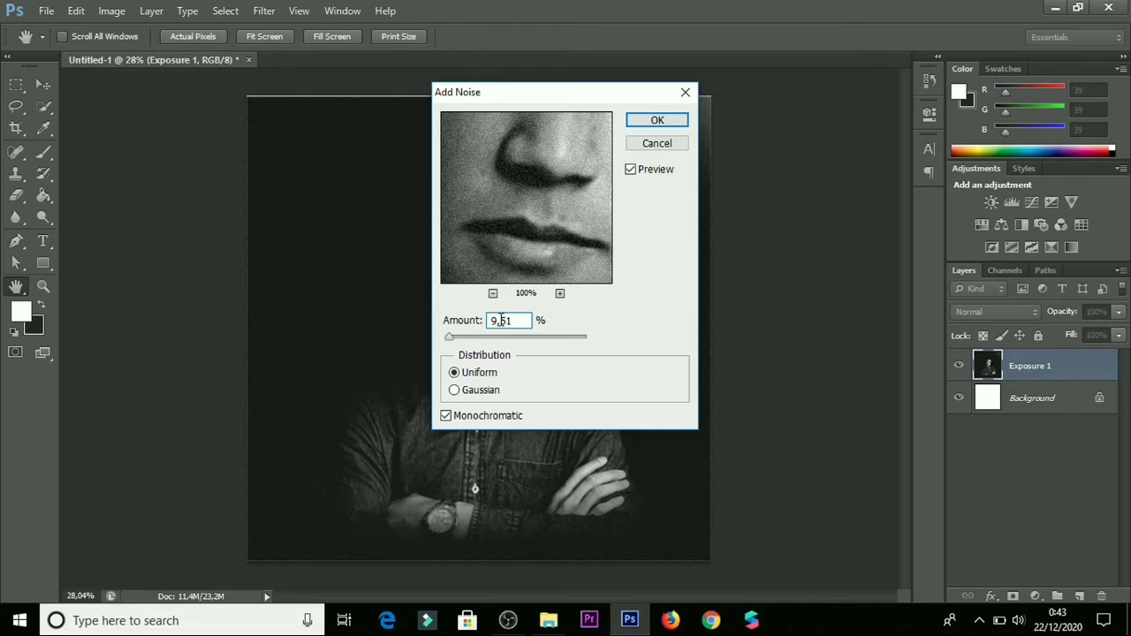
pyautogui.press('BackSpace')
pyautogui.write('2')
pyautogui.press('BackSpace')
pyautogui.write('3')
pyautogui.press('BackSpace')
pyautogui.write('4')
pyautogui.press('BackSpace')
pyautogui.write('3,51')
pyautogui.click(642, 129)
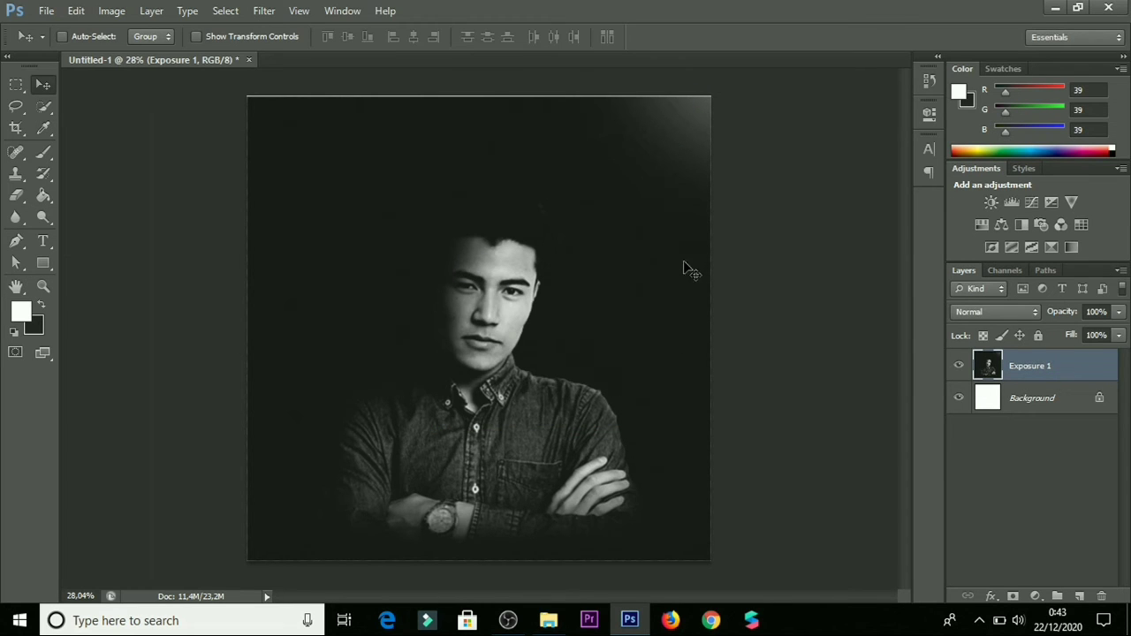
# - Draw a white circle about 1311 px in diameter over the man's face and chest with the Ellipse Tool
pyautogui.scroll(-3, 559, 216)
pyautogui.scroll(4, 442, 322)
pyautogui.scroll(1, 444, 309)
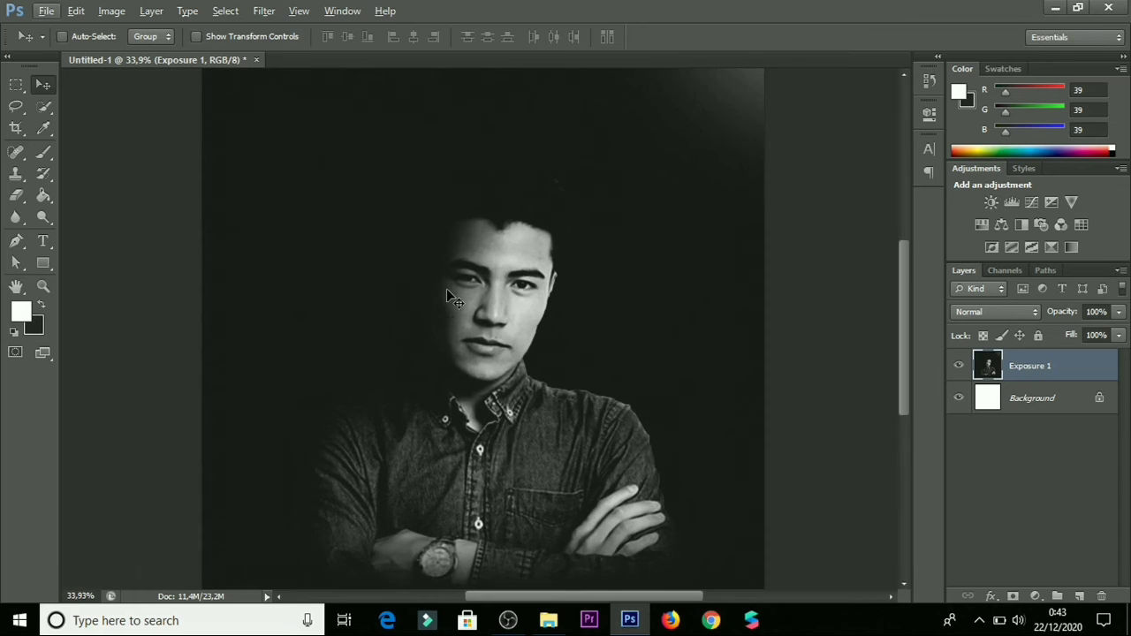
pyautogui.click(16, 286)
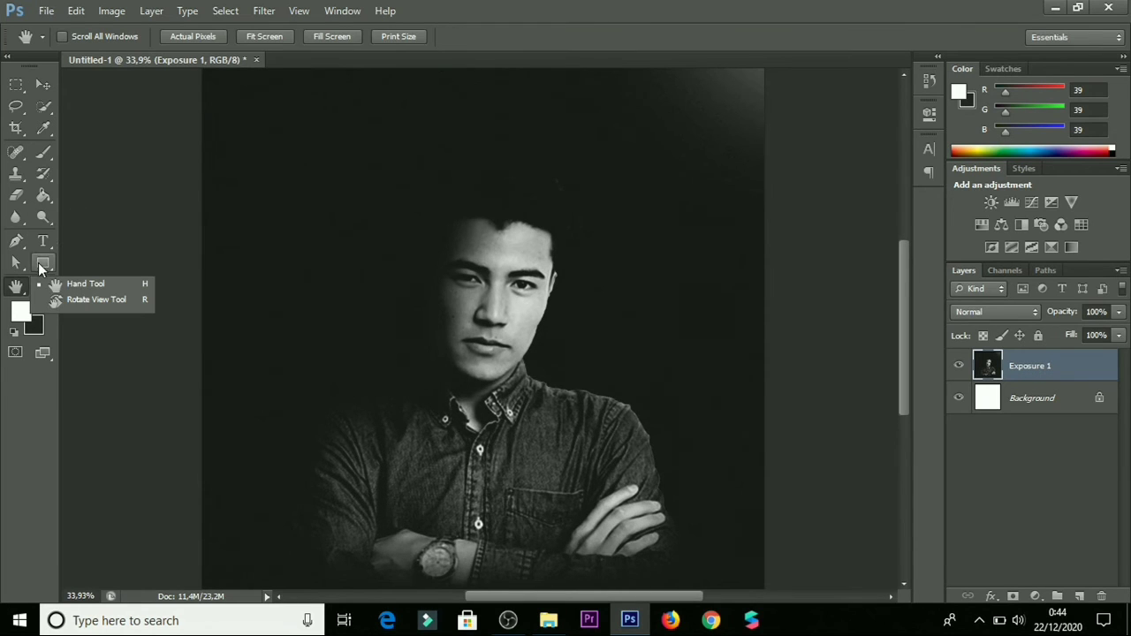
pyautogui.click(42, 264)
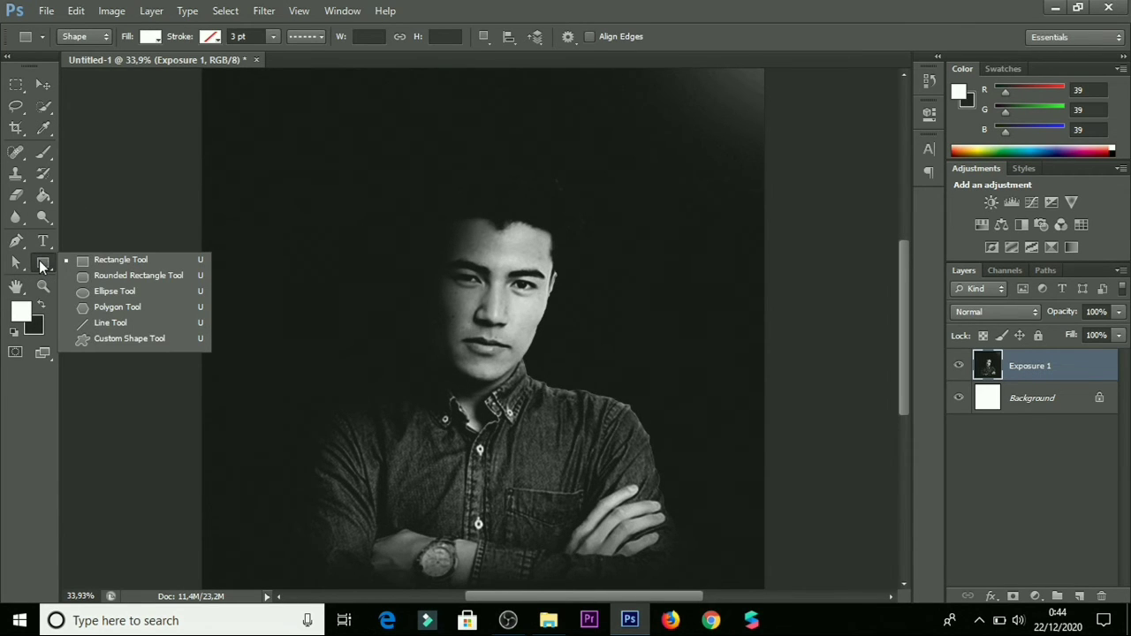
pyautogui.click(117, 291)
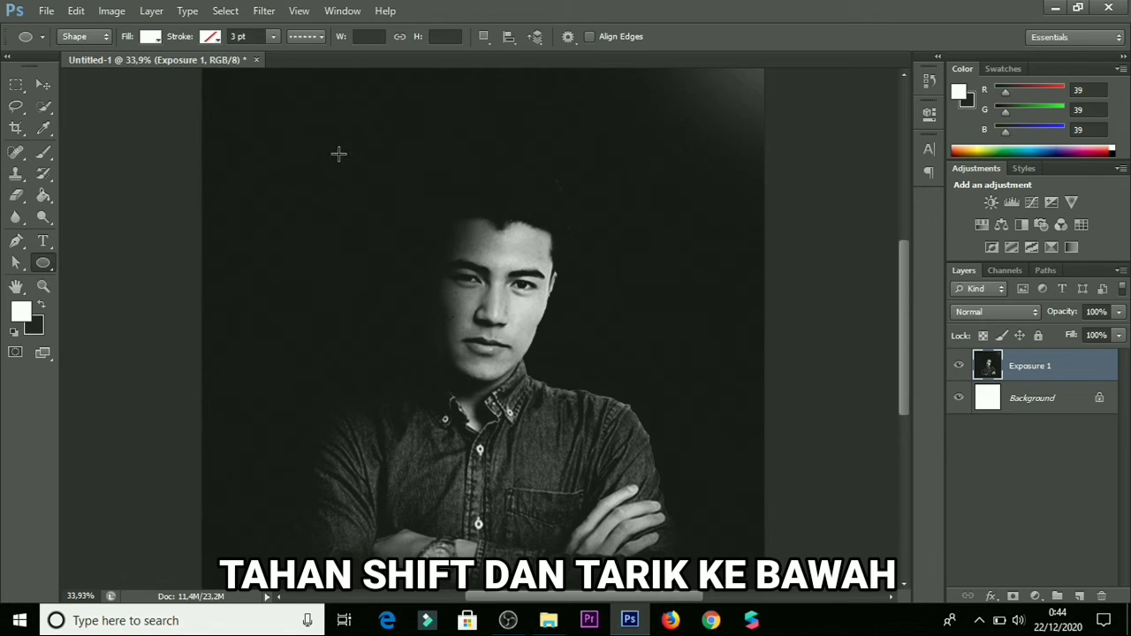
pyautogui.moveTo(338, 154); pyautogui.dragTo(710, 537)
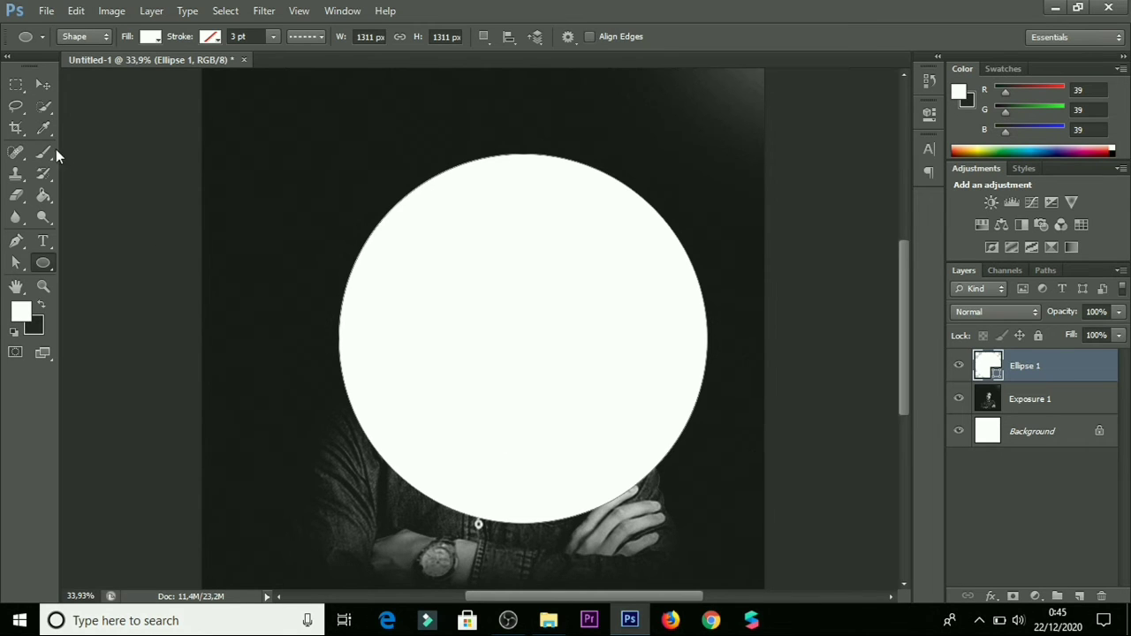
# - Align the white circle's horizontal and vertical centres to the whole canvas, using a full-canvas selection, and deselect
pyautogui.click(44, 85)
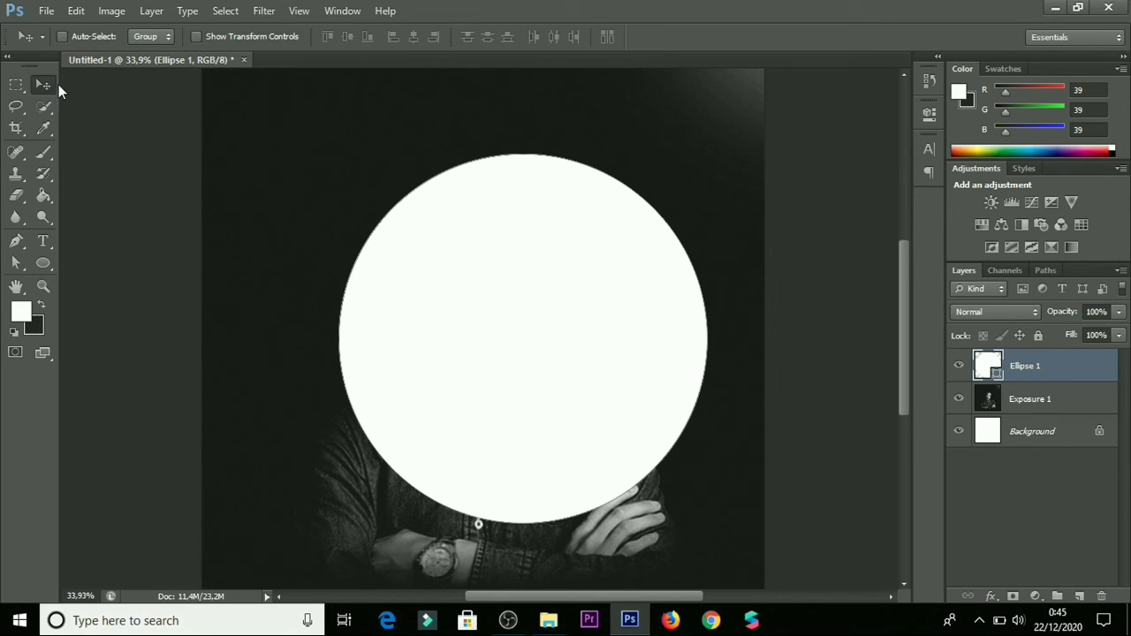
pyautogui.click(18, 89)
pyautogui.hotkey('ctrl', 'a')
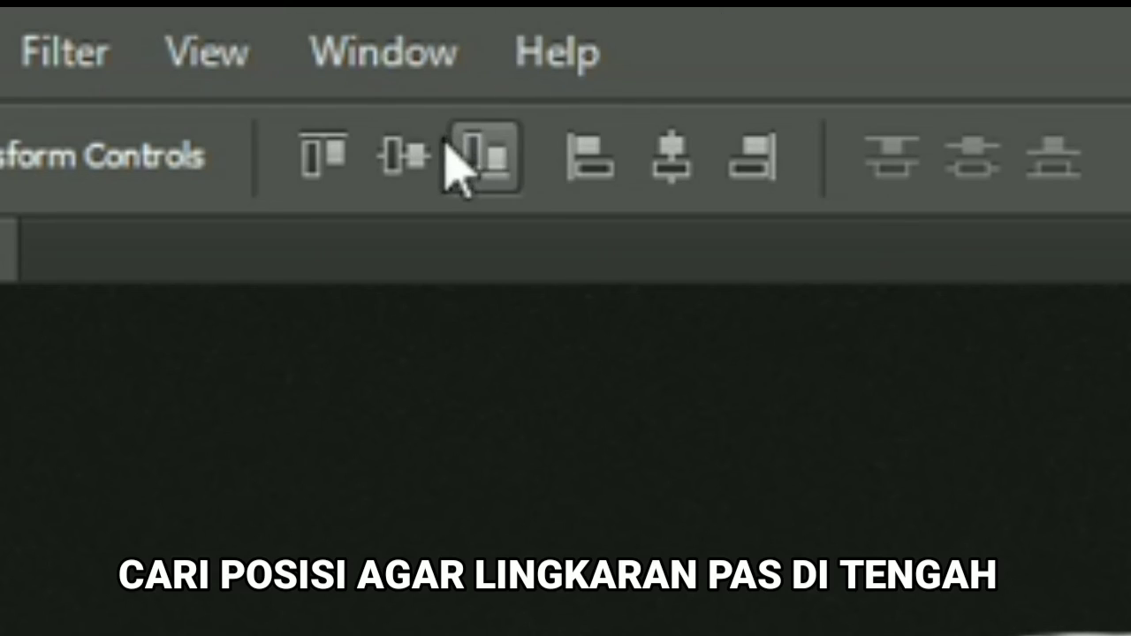
pyautogui.click(459, 157)
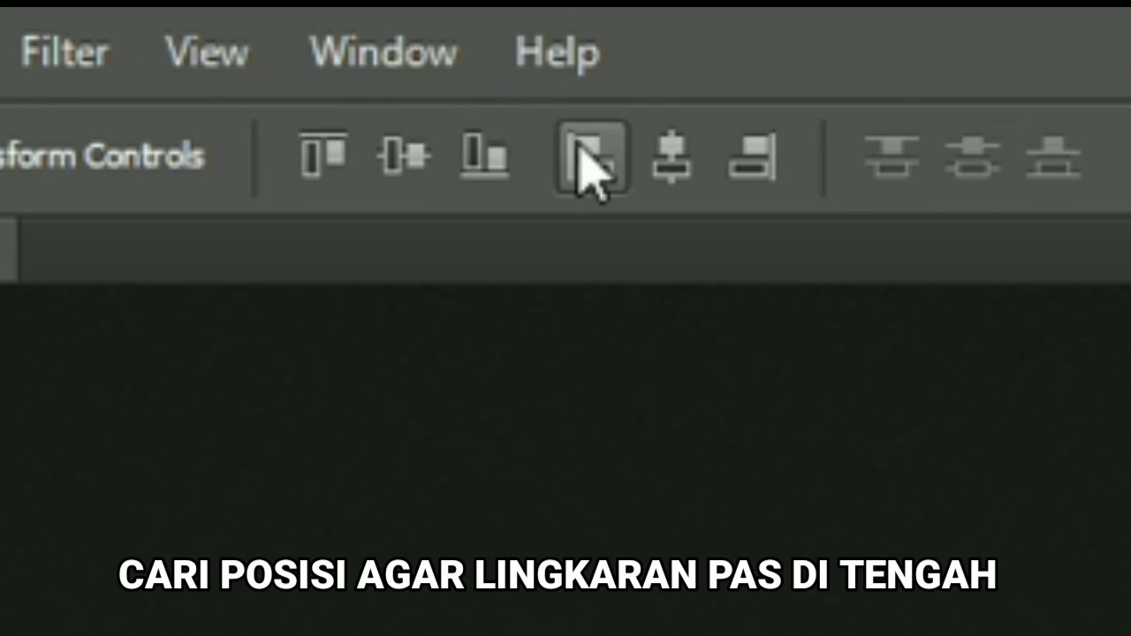
pyautogui.click(572, 145)
pyautogui.click(403, 156)
pyautogui.click(322, 154)
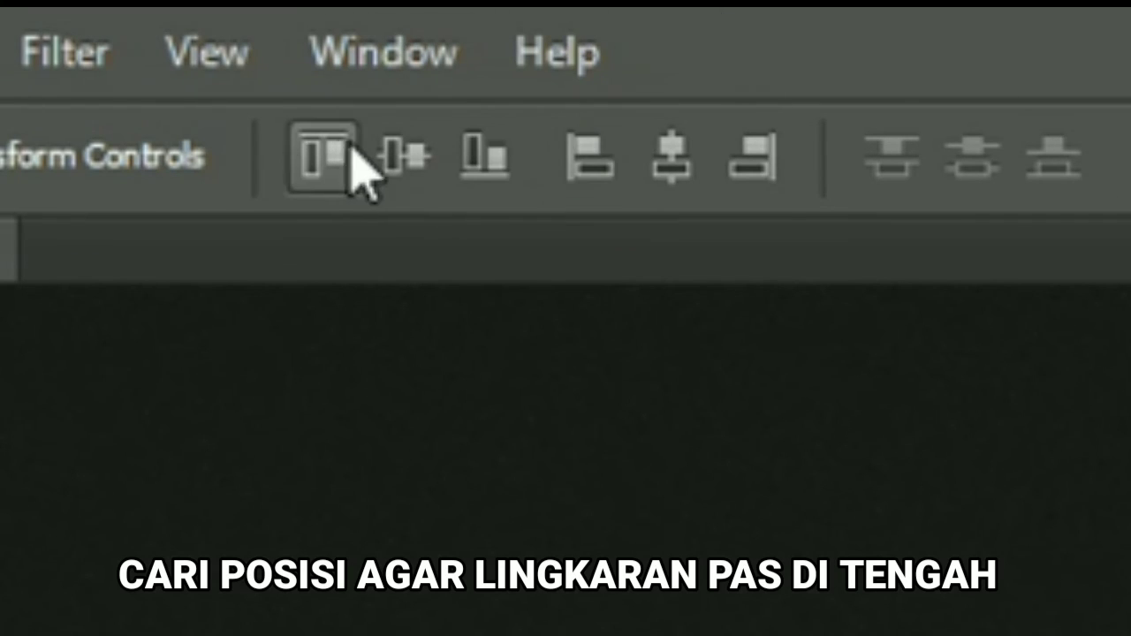
pyautogui.click(404, 157)
pyautogui.click(484, 157)
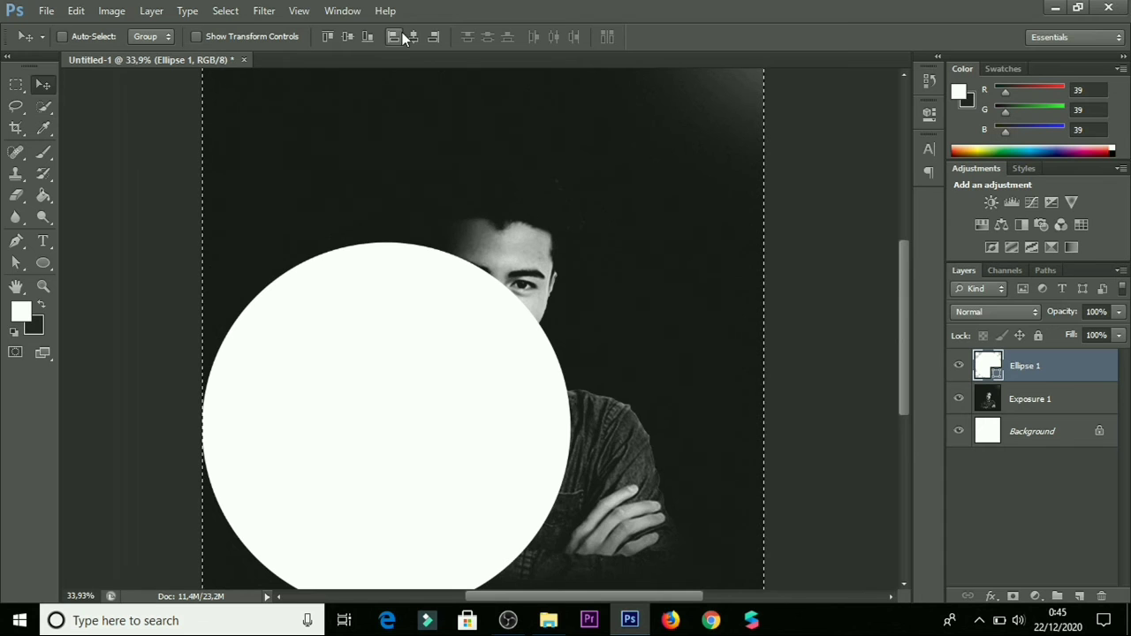
pyautogui.click(653, 157)
pyautogui.click(411, 37)
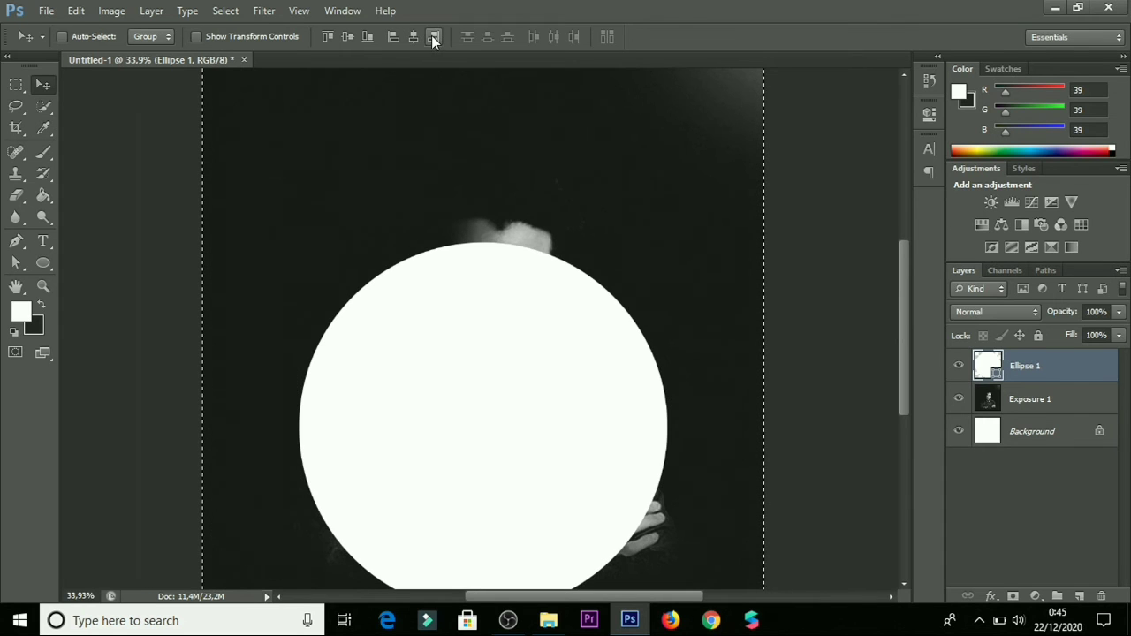
pyautogui.click(348, 36)
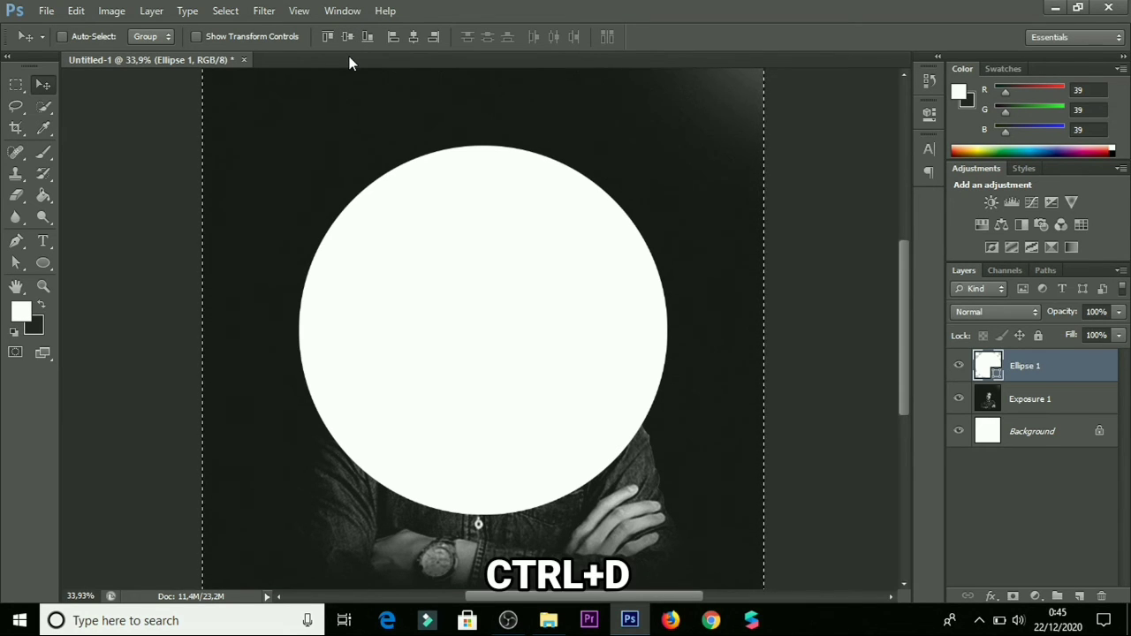
pyautogui.hotkey('ctrl', 'd')
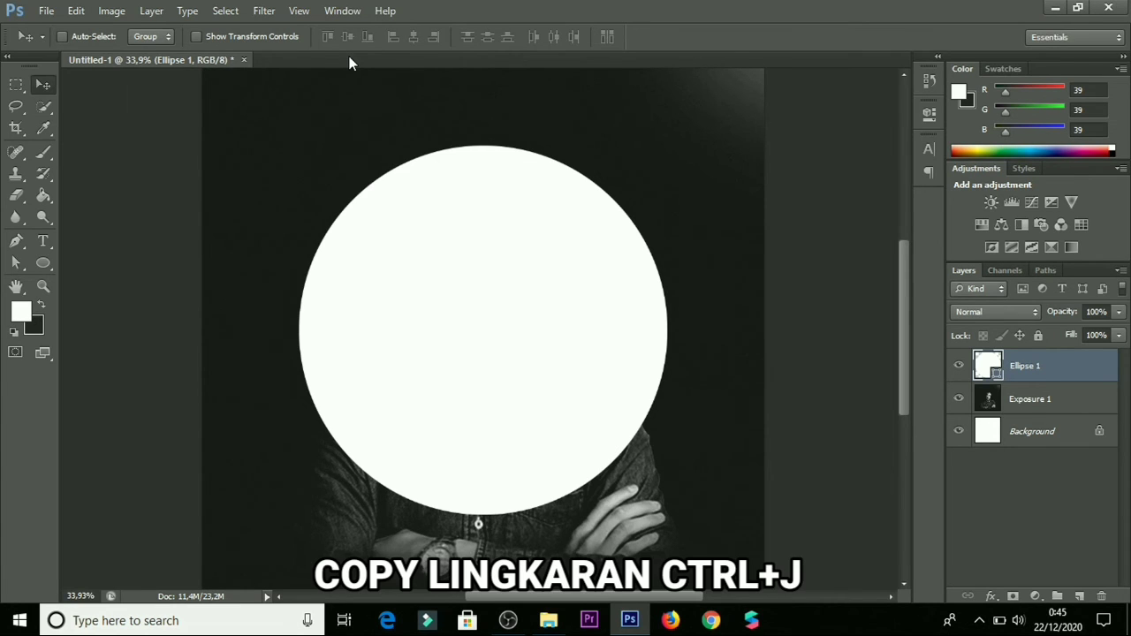
# - Duplicate the white circle and recolour the copy green (00863f)
pyautogui.hotkey('ctrl', 'j')
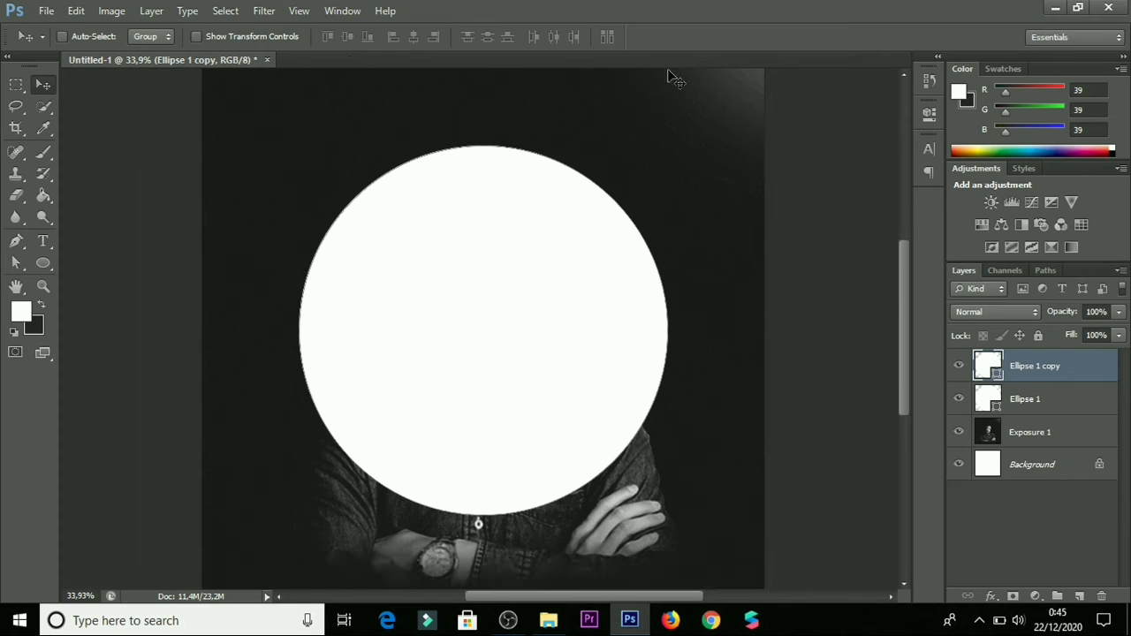
pyautogui.doubleClick(986, 368)
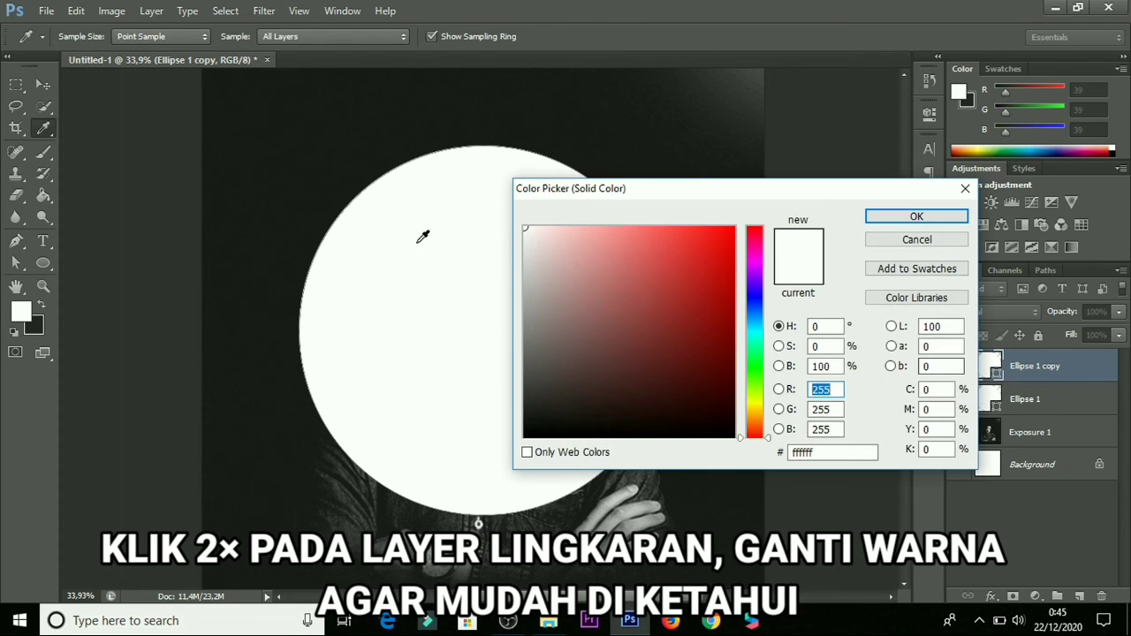
pyautogui.click(589, 256)
pyautogui.moveTo(589, 255)
pyautogui.mouseDown()
pyautogui.moveTo(668, 283)
pyautogui.moveTo(757, 356)
pyautogui.mouseUp()
pyautogui.click(753, 348)
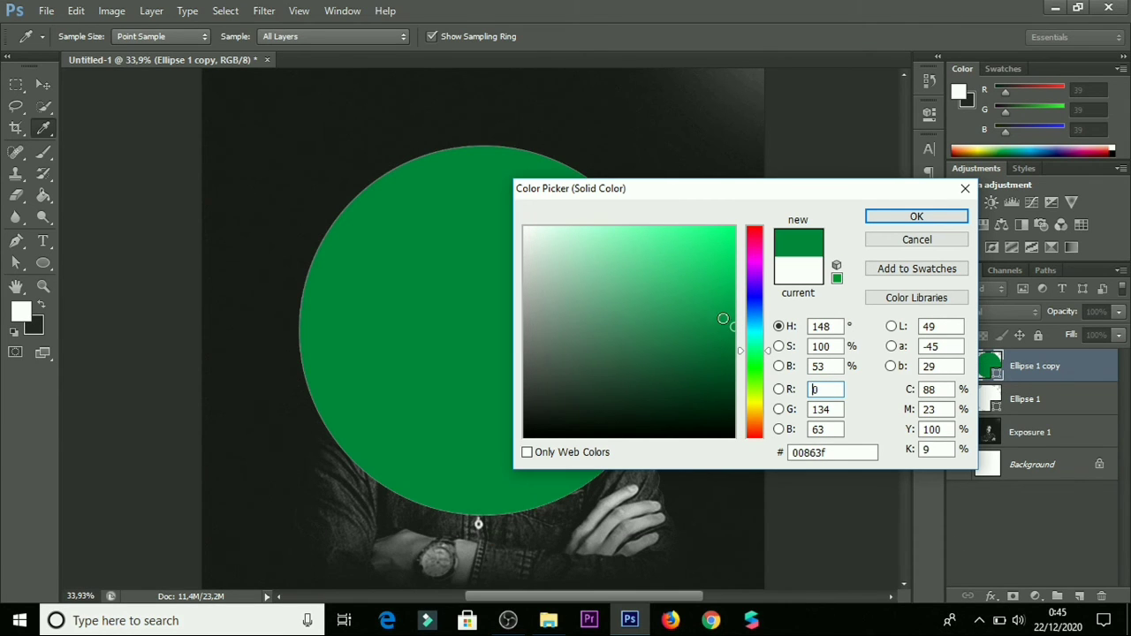
pyautogui.click(894, 217)
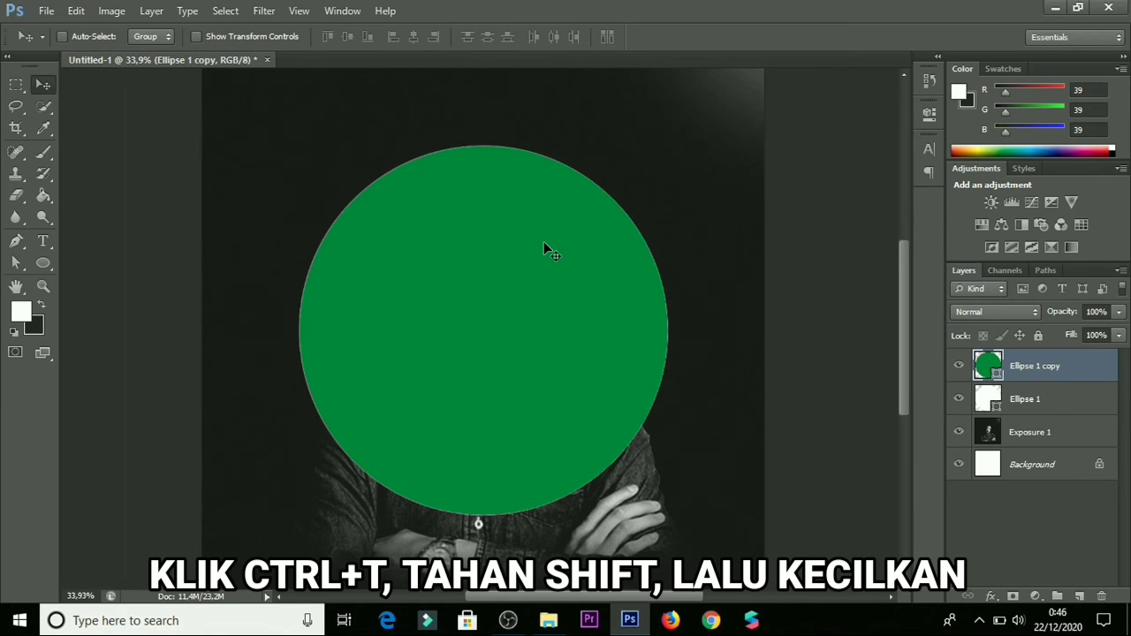
# - Scale the green circle proportionally to about 71,78% and place it inside the white circle
pyautogui.hotkey('ctrl', 't')
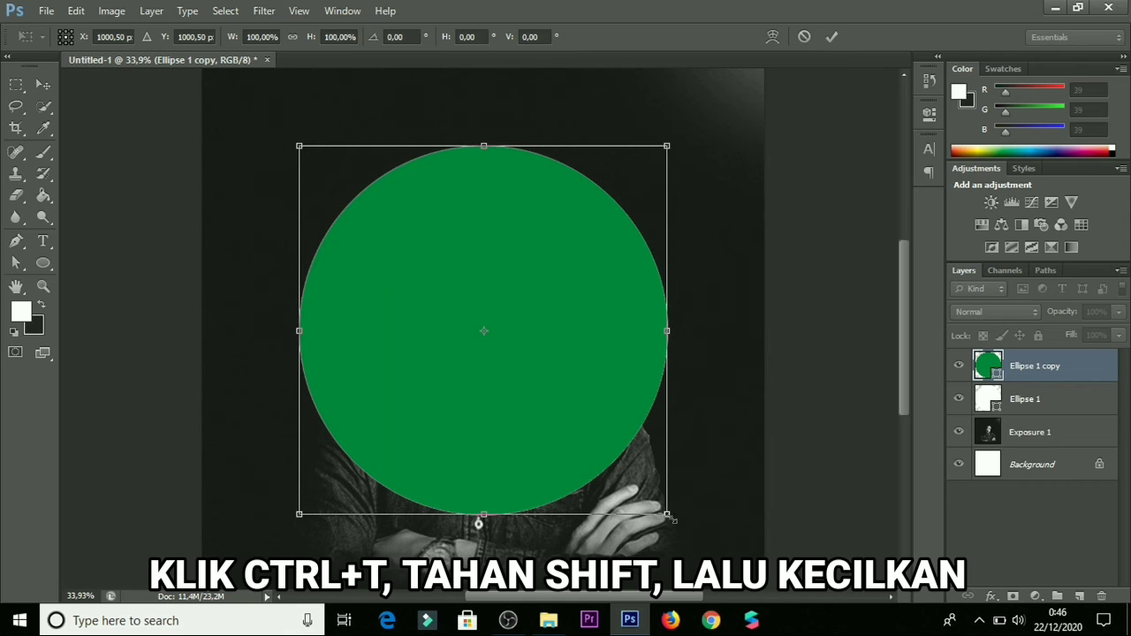
pyautogui.moveTo(672, 519); pyautogui.dragTo(548, 394)
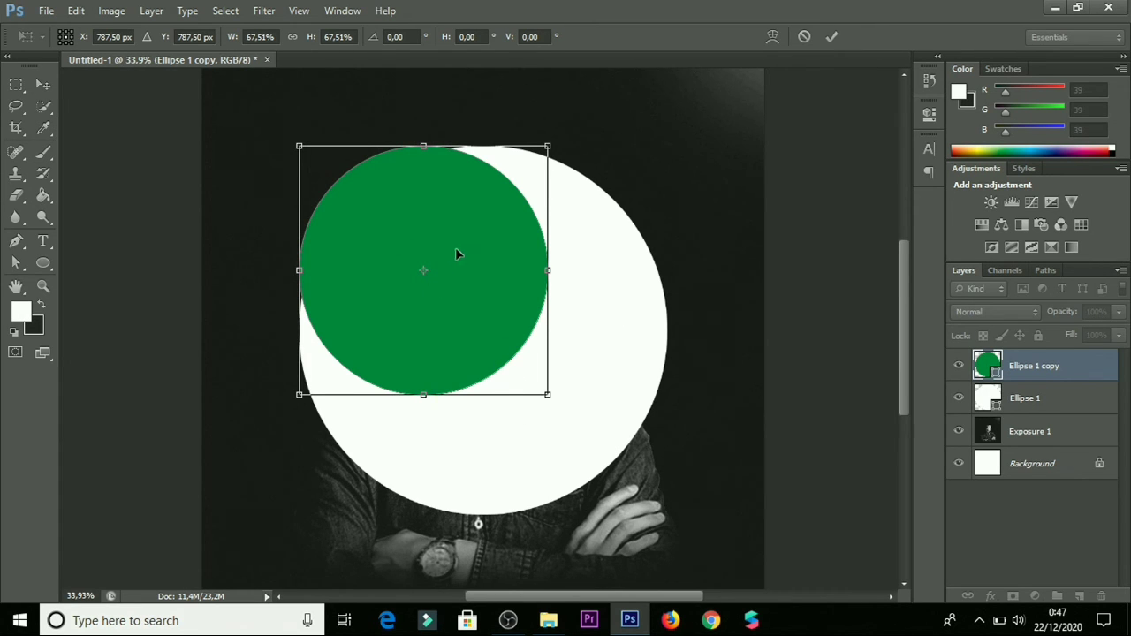
pyautogui.moveTo(457, 251); pyautogui.dragTo(515, 313)
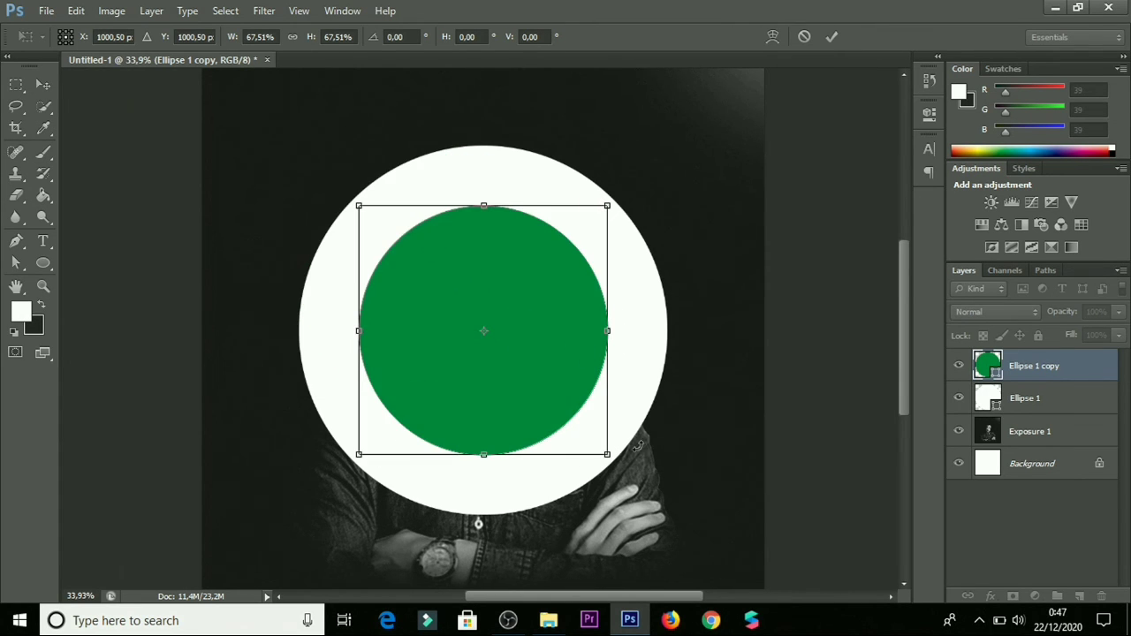
pyautogui.moveTo(607, 456); pyautogui.dragTo(624, 471)
pyautogui.moveTo(560, 343); pyautogui.dragTo(554, 345)
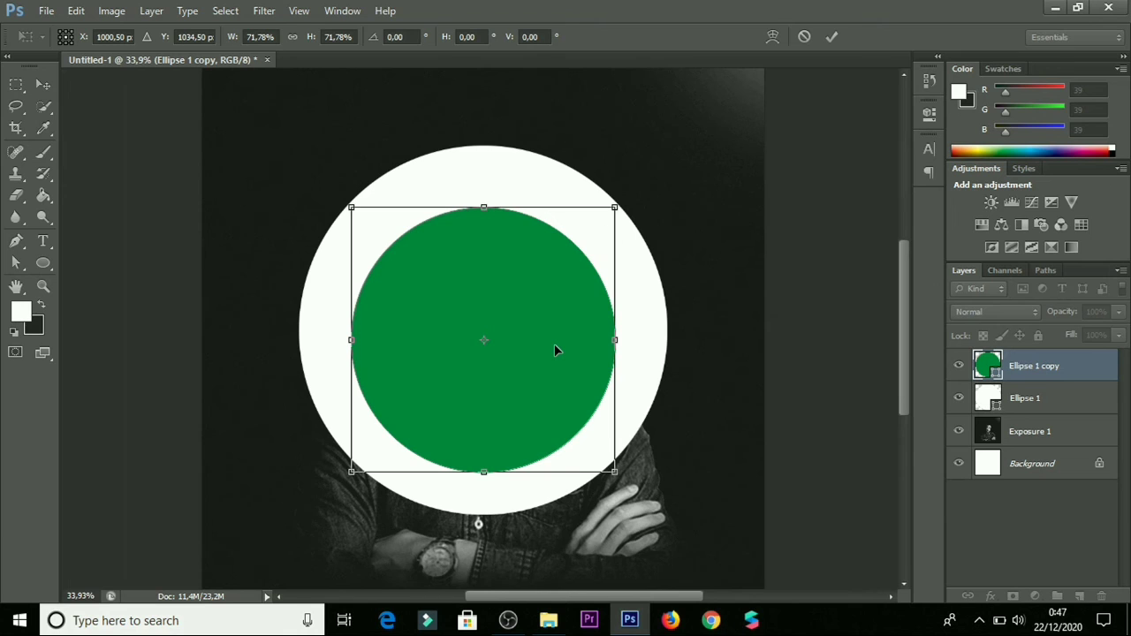
pyautogui.press('Return')
# - Align the green circle's horizontal and vertical centres to the whole canvas, using a full-canvas selection, and deselect
pyautogui.hotkey('ctrl', 'a')
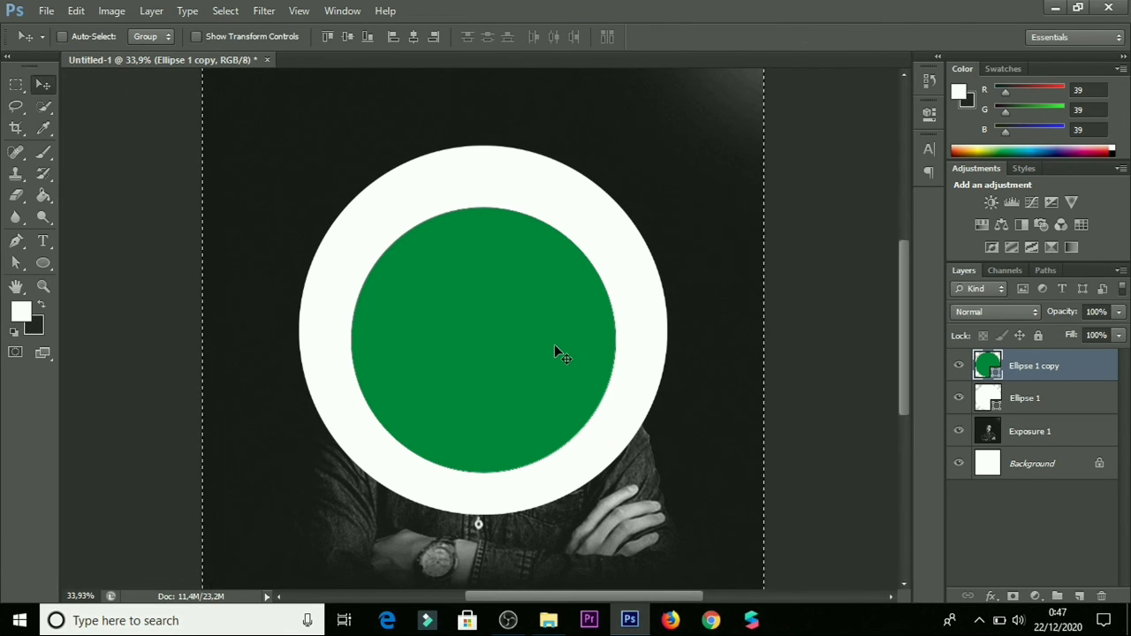
pyautogui.click(368, 37)
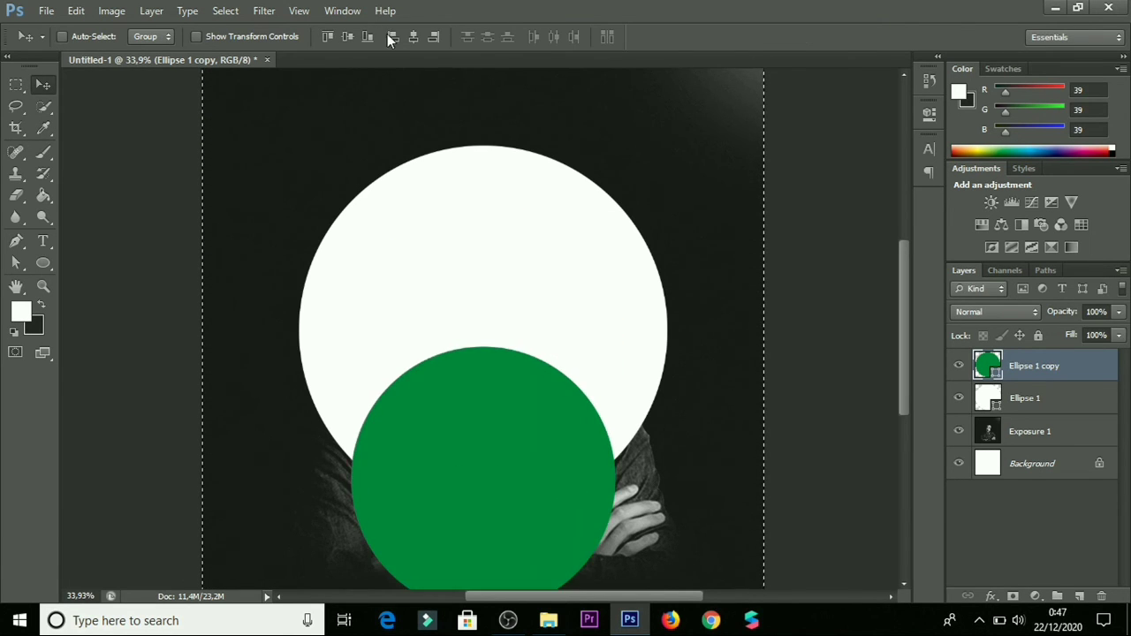
pyautogui.click(392, 36)
pyautogui.click(347, 36)
pyautogui.click(413, 37)
pyautogui.hotkey('ctrl', 'd')
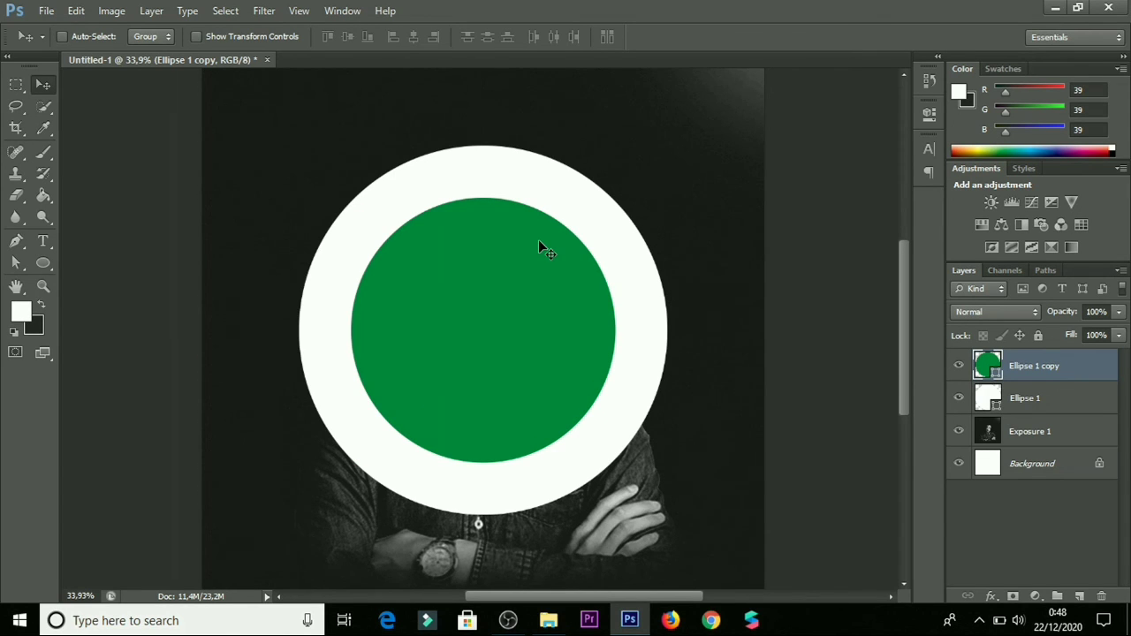
# - Load the green circle's outline as a selection, hide that circle, and mask the white circle with the selection inverted to leave a ring
pyautogui.keyDown('ctrl'); pyautogui.click(989, 365); pyautogui.keyUp('ctrl')
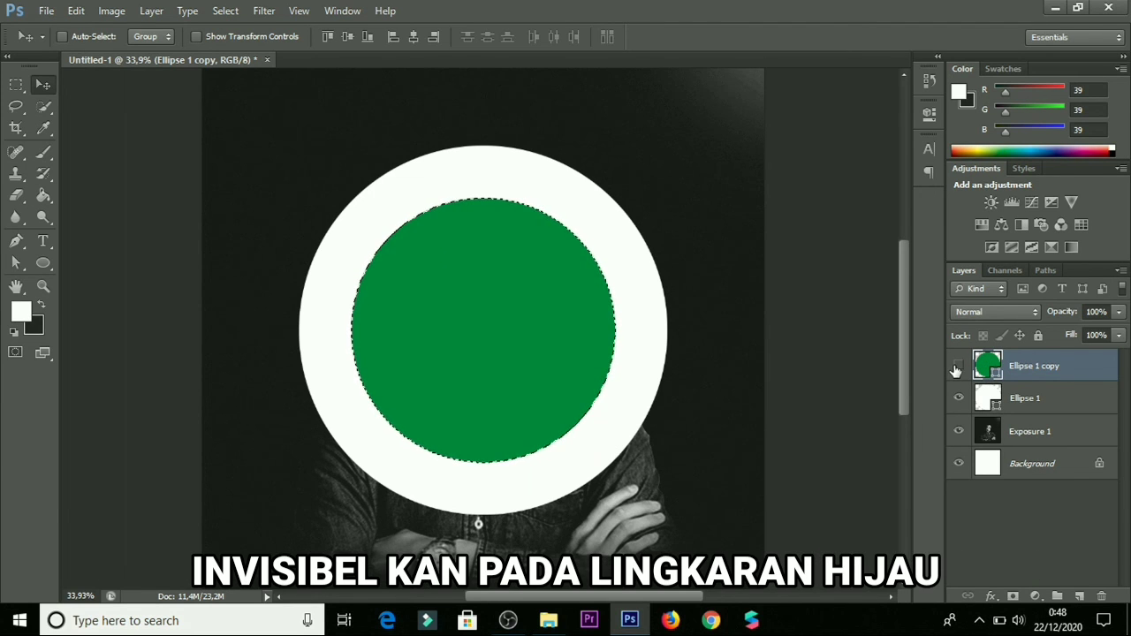
pyautogui.click(958, 365)
pyautogui.click(1025, 399)
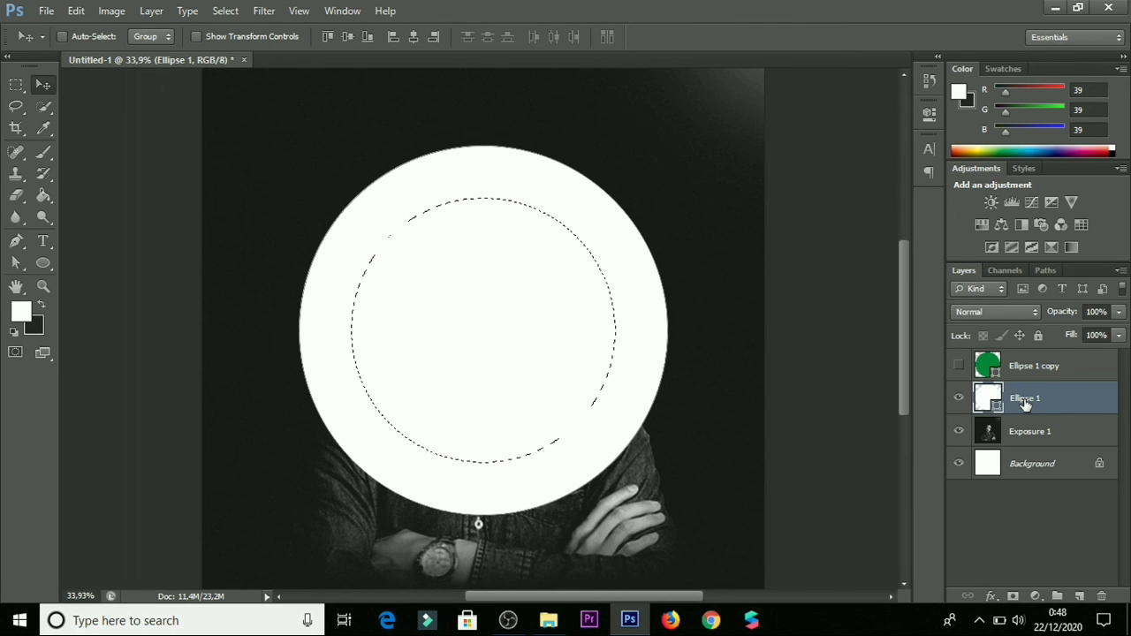
pyautogui.click(1014, 597)
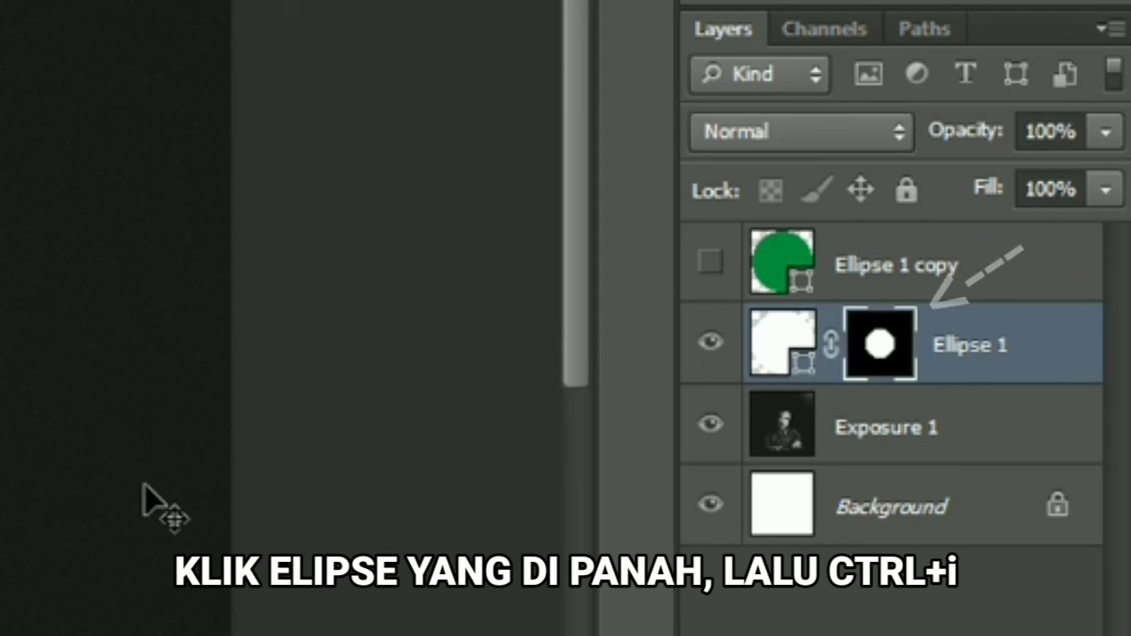
pyautogui.hotkey('ctrl', 'i')
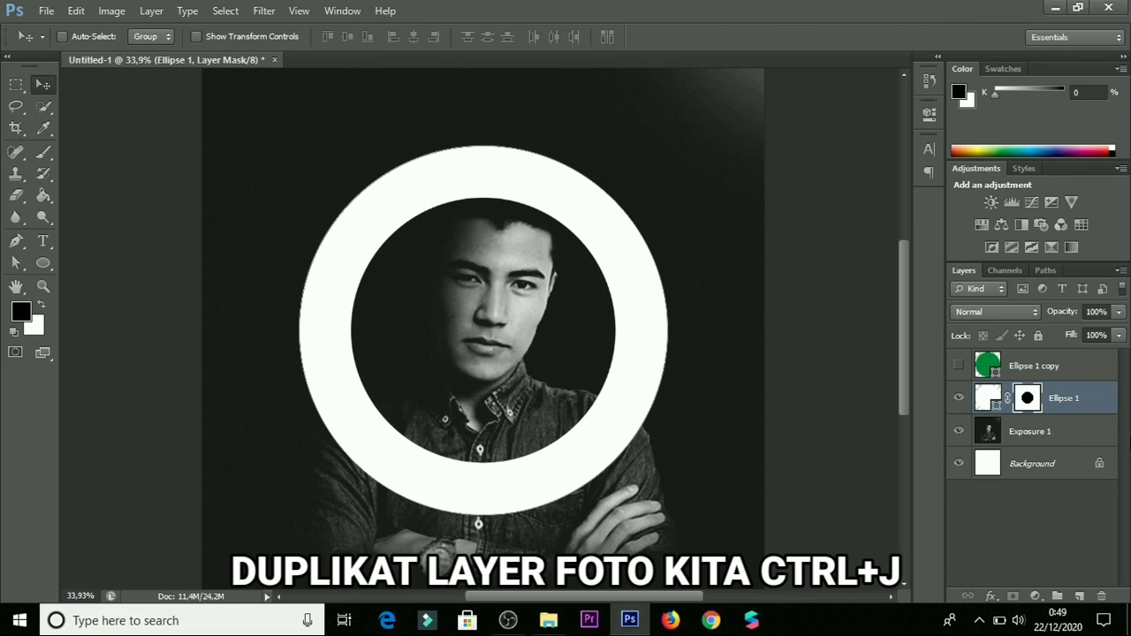
# - Duplicate the Exposure 1 portrait layer, place the copy above Ellipse 1, and clip it to the ring with a clipping mask
pyautogui.click(1016, 431)
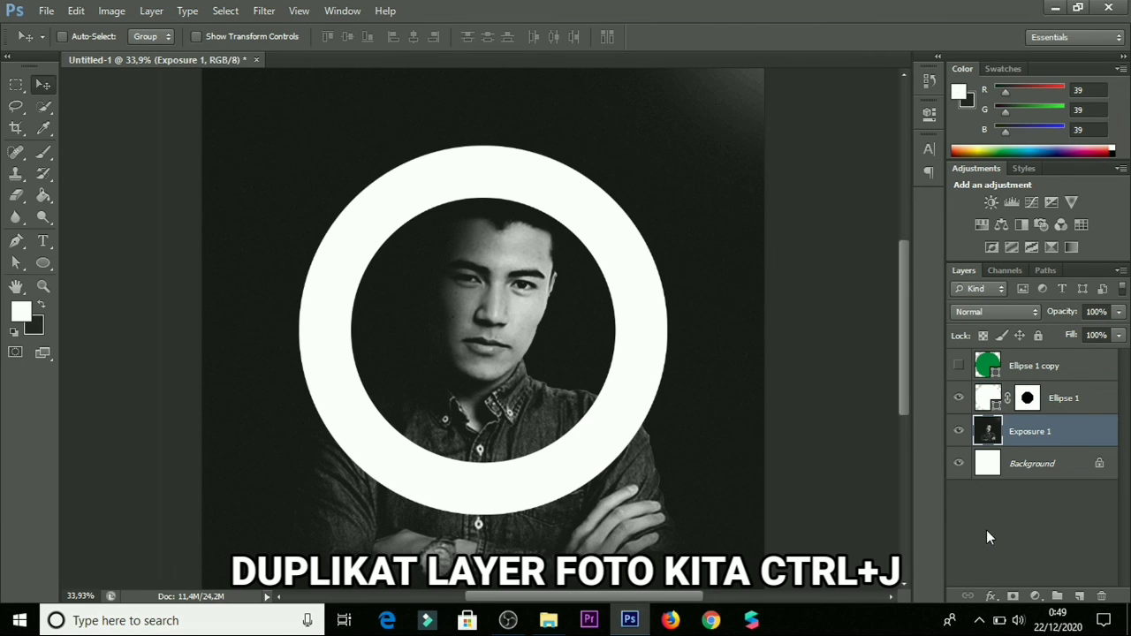
pyautogui.hotkey('ctrl', 'j')
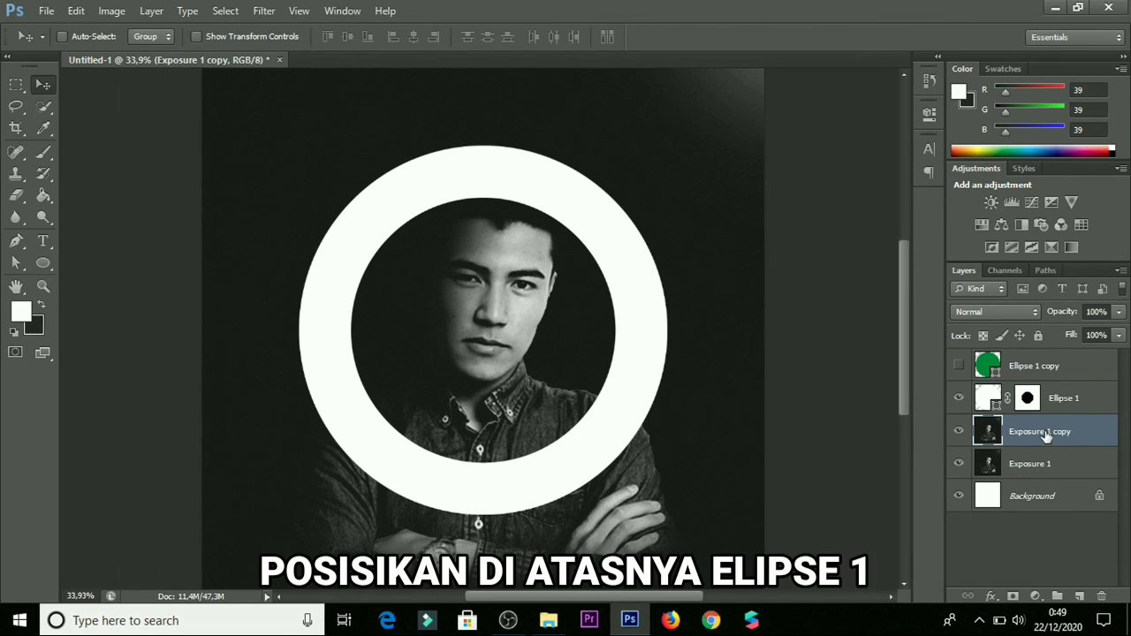
pyautogui.moveTo(1045, 435); pyautogui.dragTo(1045, 391)
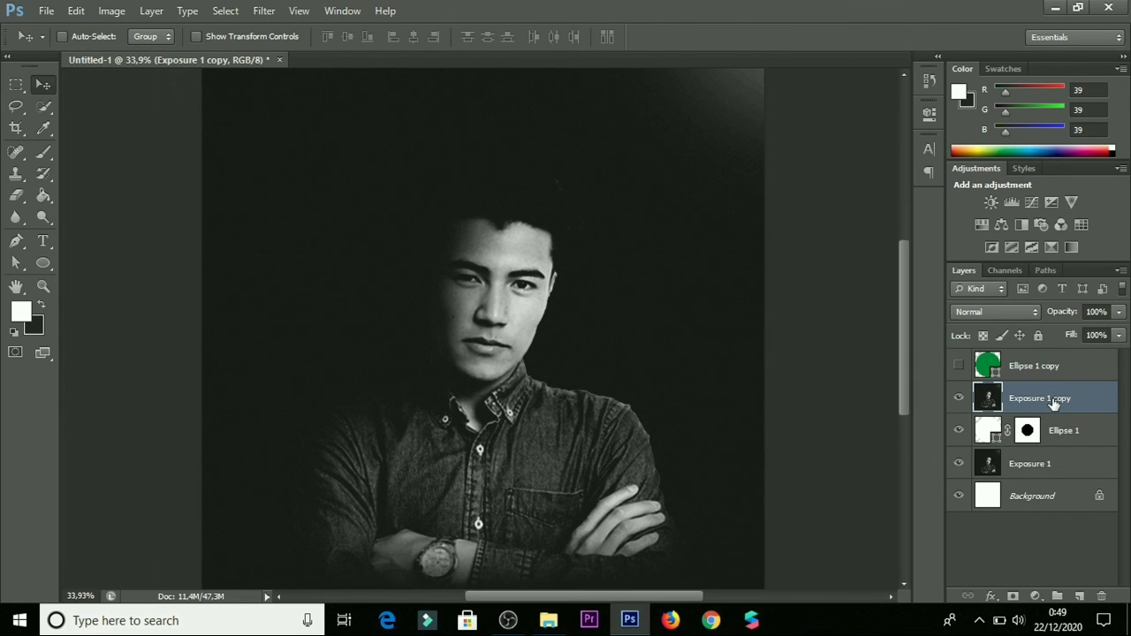
pyautogui.rightClick(1020, 397)
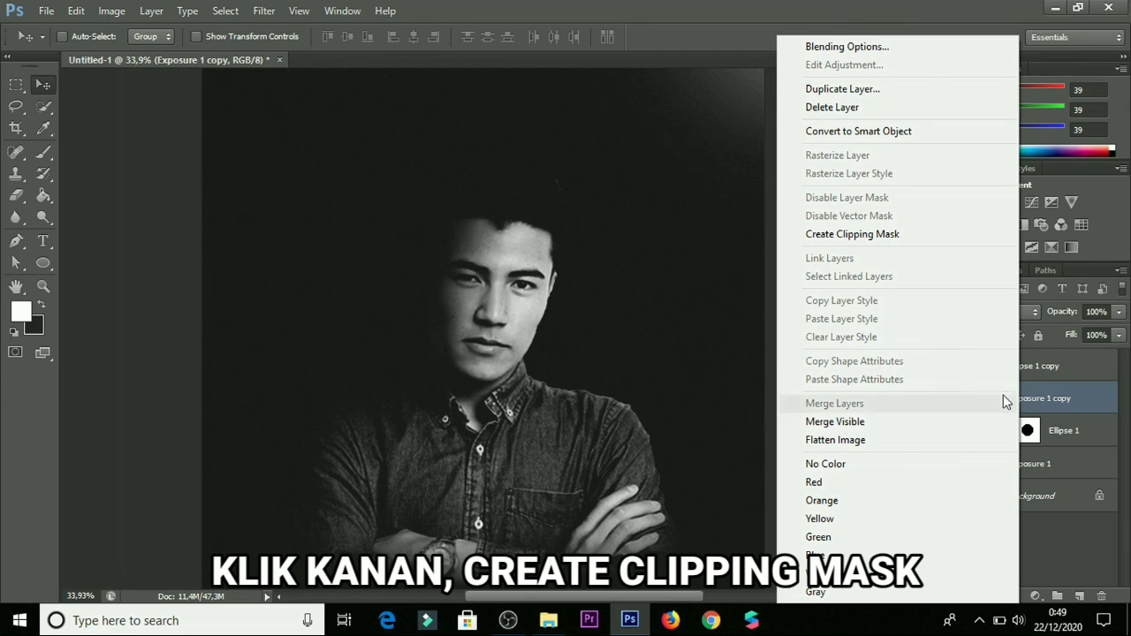
pyautogui.click(946, 234)
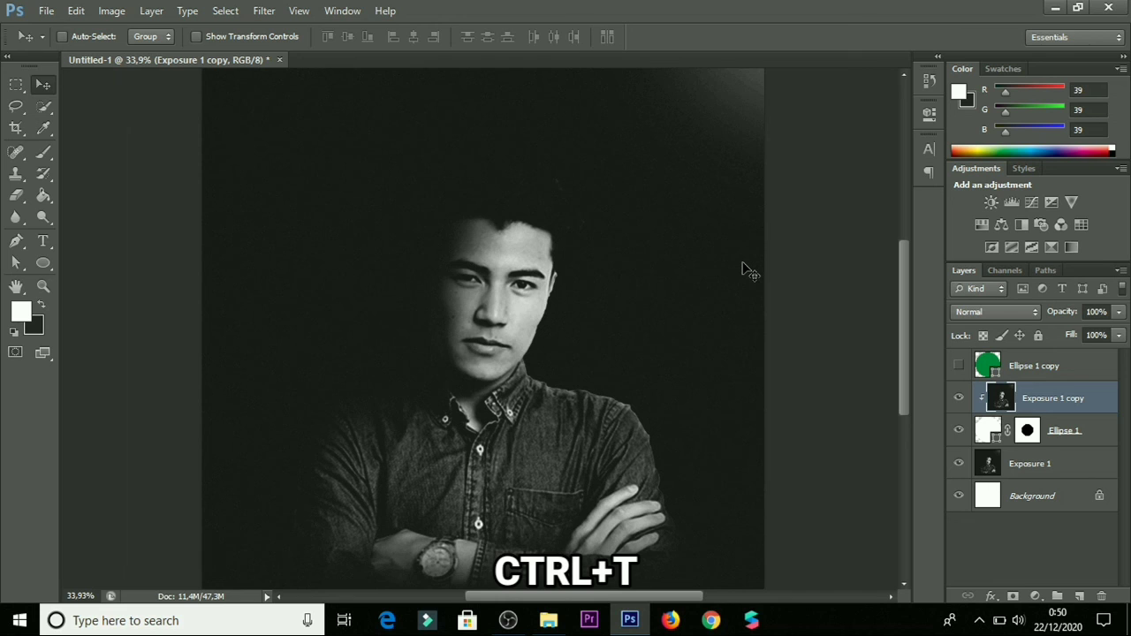
# - Free-transform the clipped portrait copy, enlarging it to about 101% and shifting it so the second face falls in the ring's left side
pyautogui.hotkey('ctrl', 't')
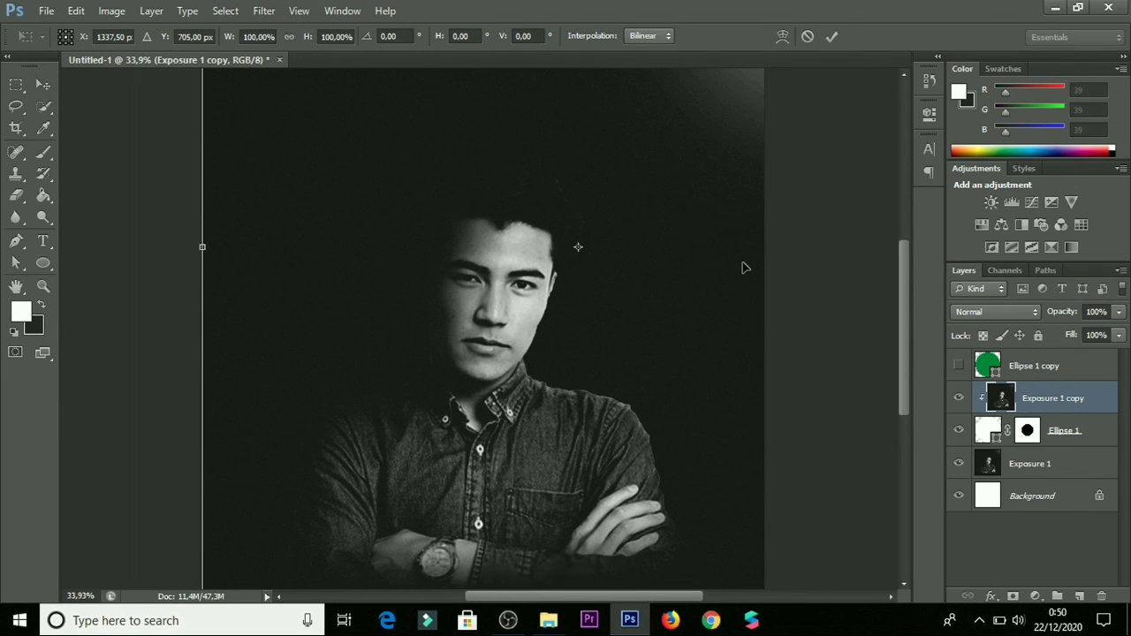
pyautogui.hotkey('ctrl', '-')
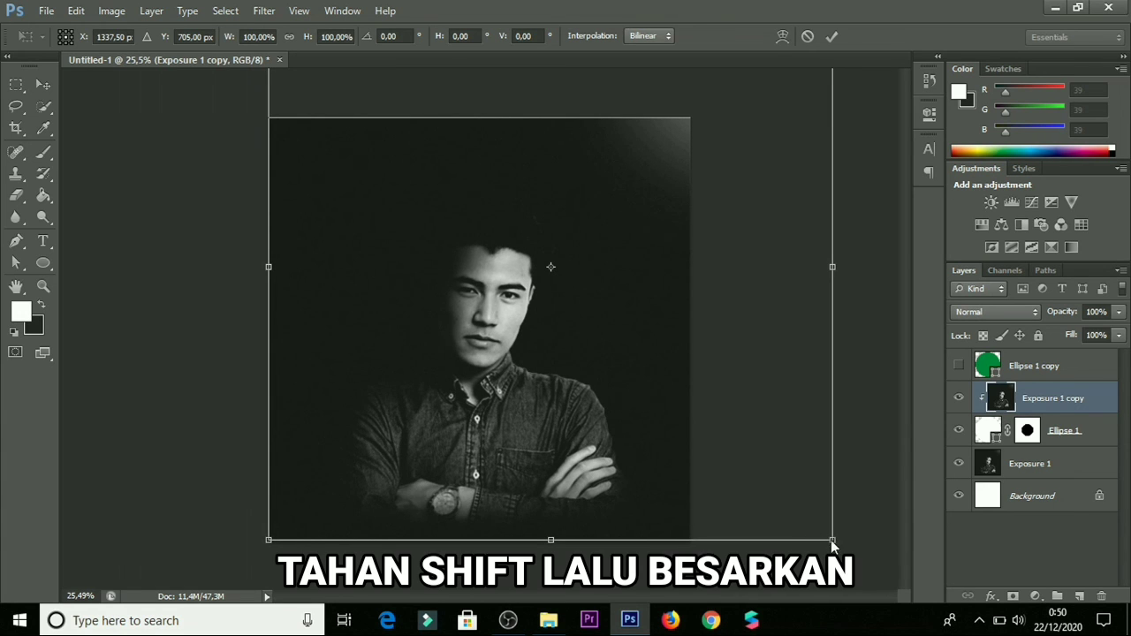
pyautogui.moveTo(830, 539); pyautogui.dragTo(813, 530)
pyautogui.hotkey('ctrl', 'z')
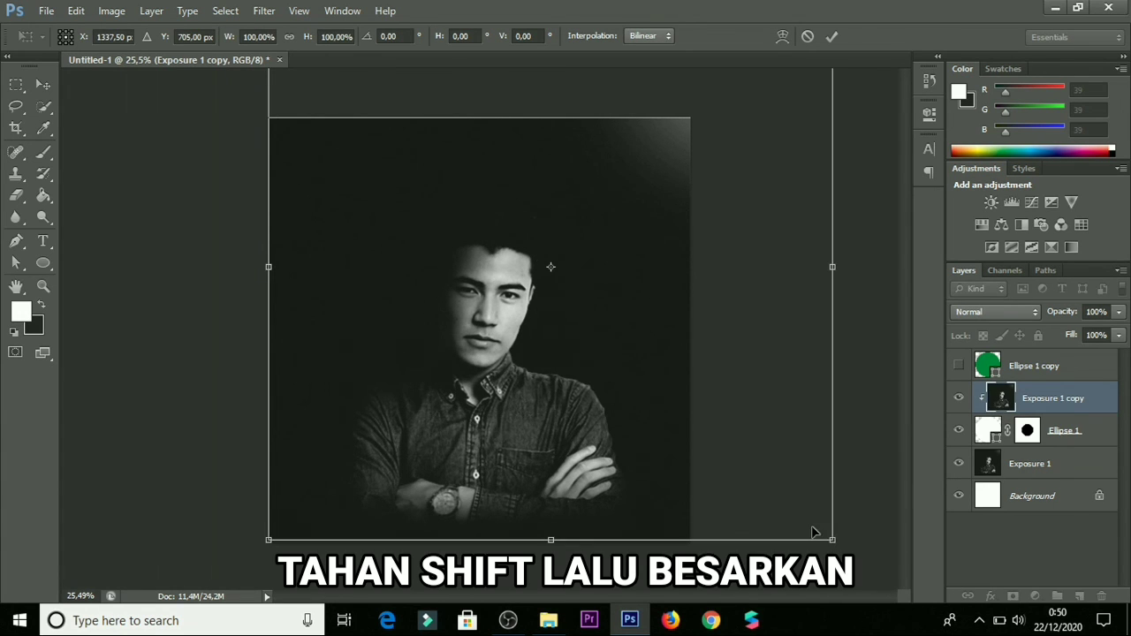
pyautogui.click(43, 84)
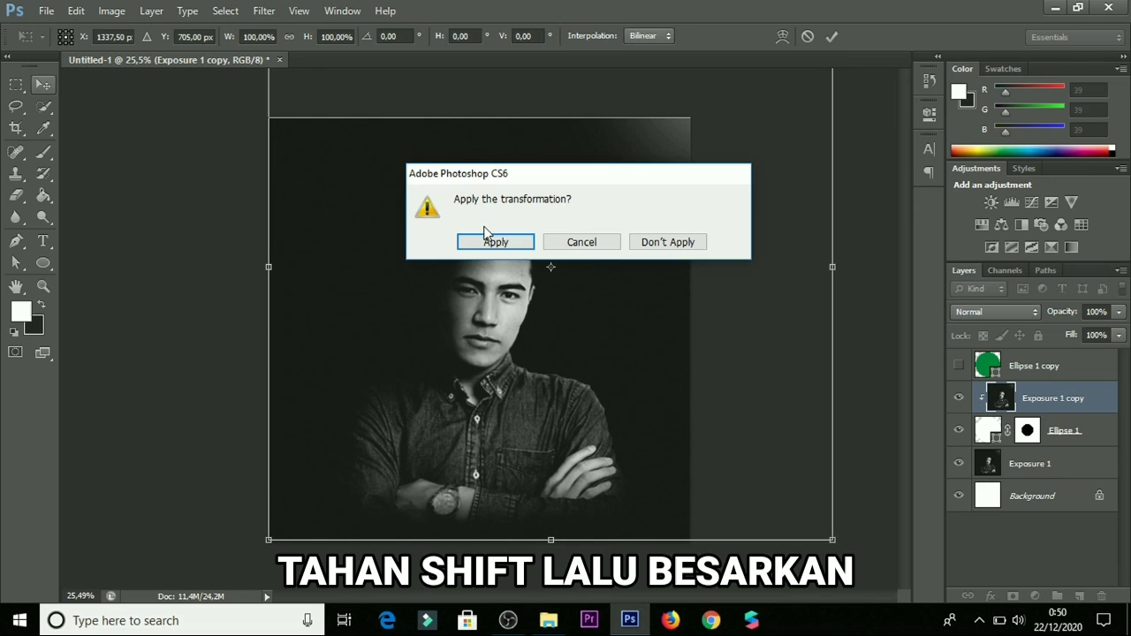
pyautogui.click(583, 247)
pyautogui.moveTo(831, 540); pyautogui.dragTo(703, 413)
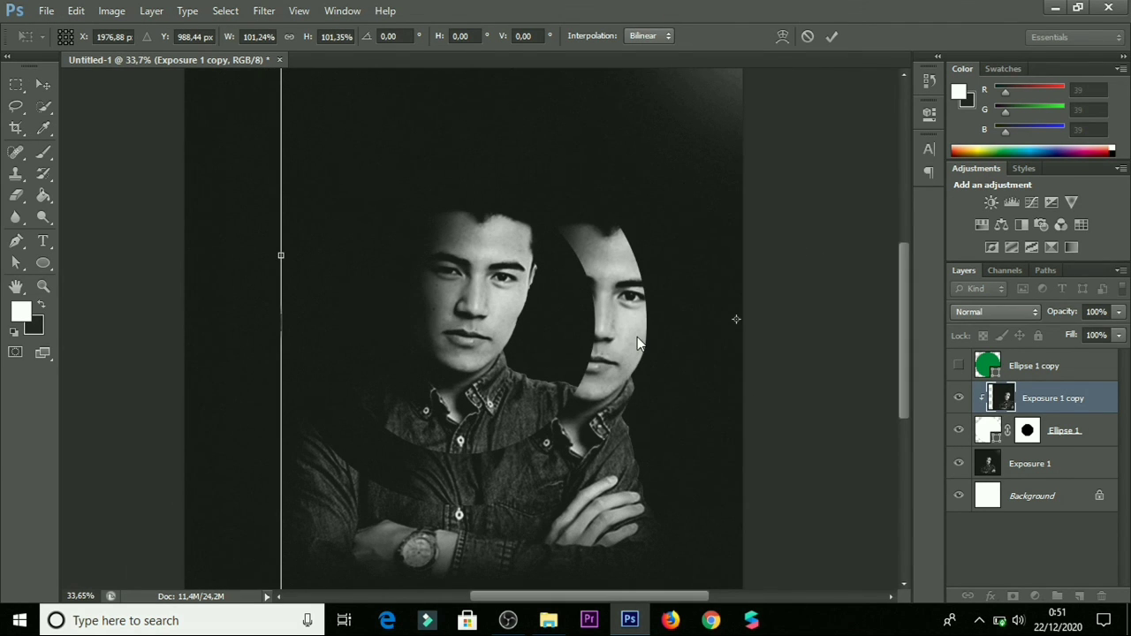
pyautogui.moveTo(637, 336); pyautogui.dragTo(363, 337)
pyautogui.hotkey('ctrl', '0')
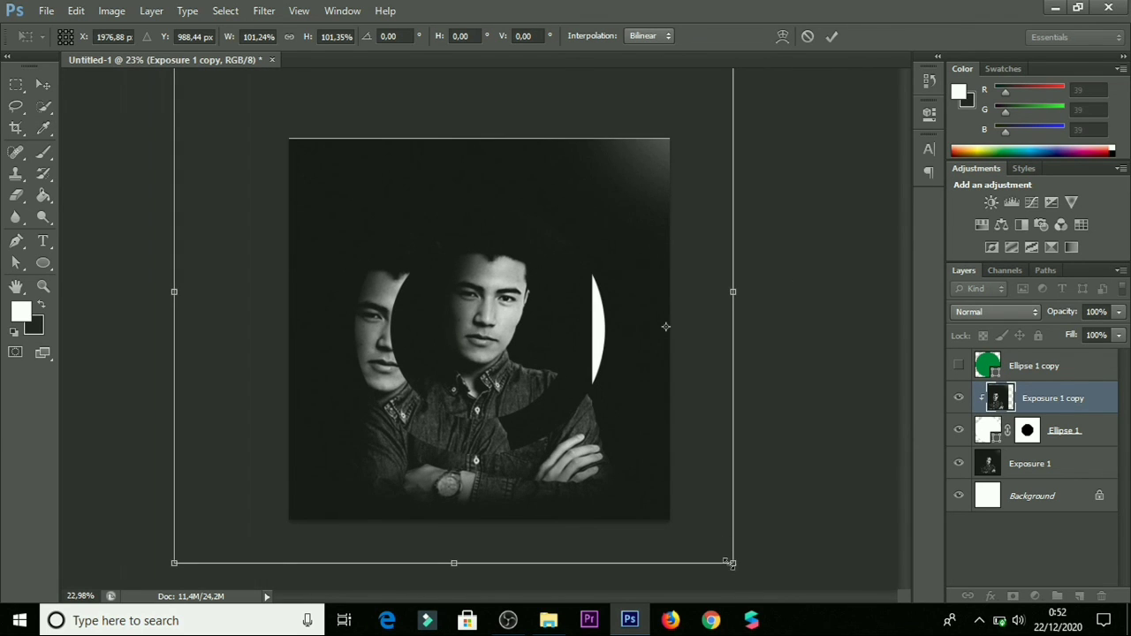
# - Enlarge the clipped portrait copy to about 105%, move it slightly up and left within the ring, and apply the transform
pyautogui.moveTo(731, 561); pyautogui.dragTo(755, 581)
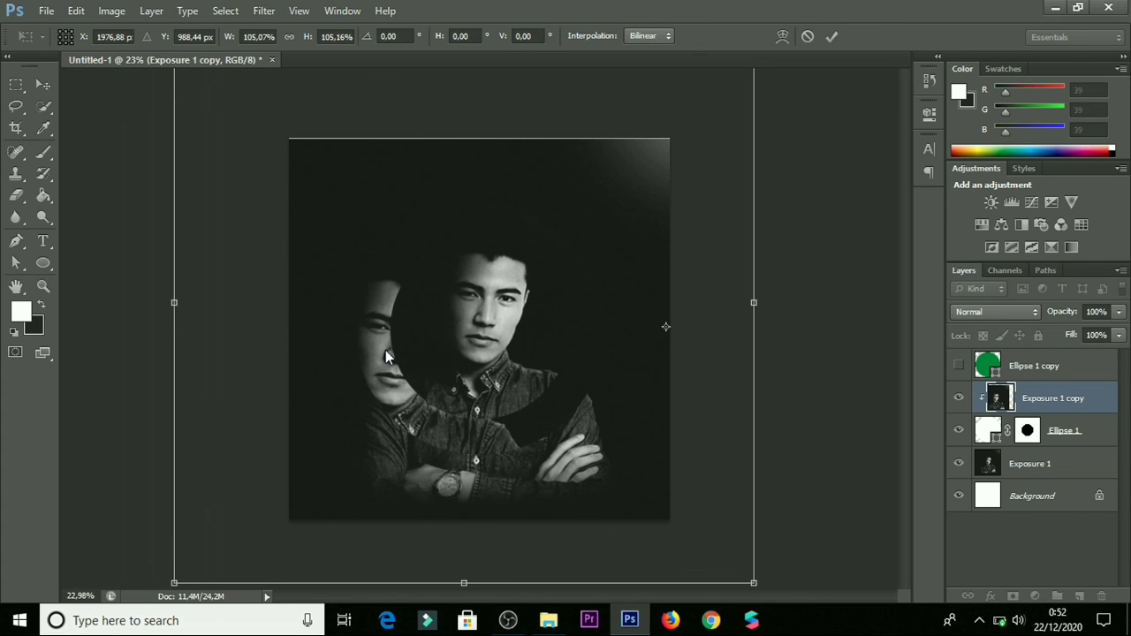
pyautogui.moveTo(385, 350); pyautogui.dragTo(382, 335)
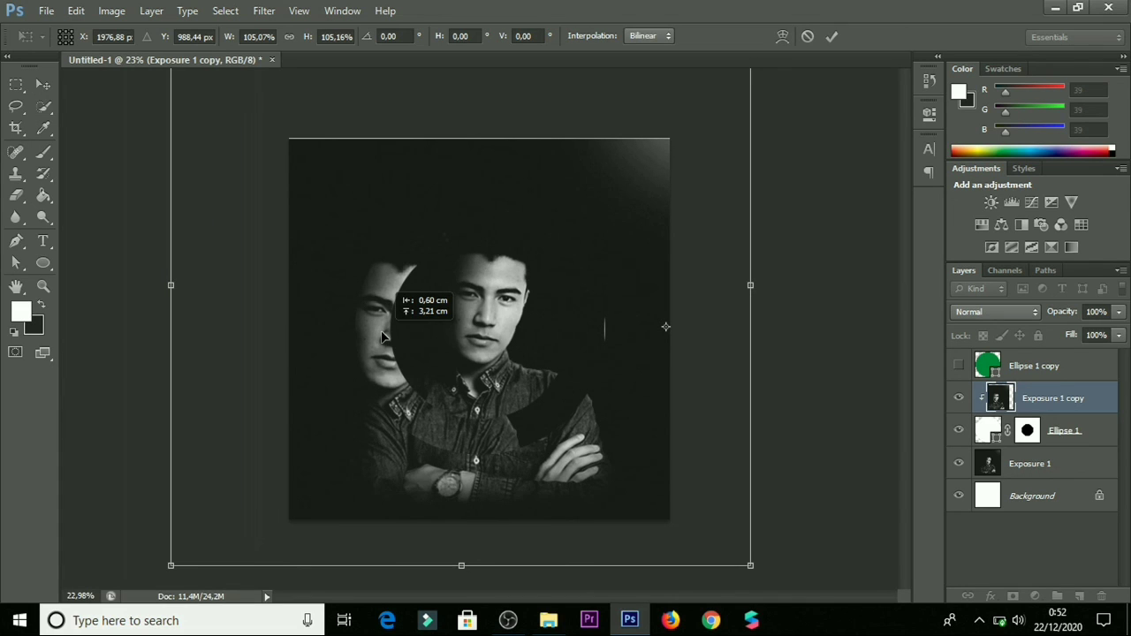
pyautogui.moveTo(382, 335); pyautogui.dragTo(381, 335)
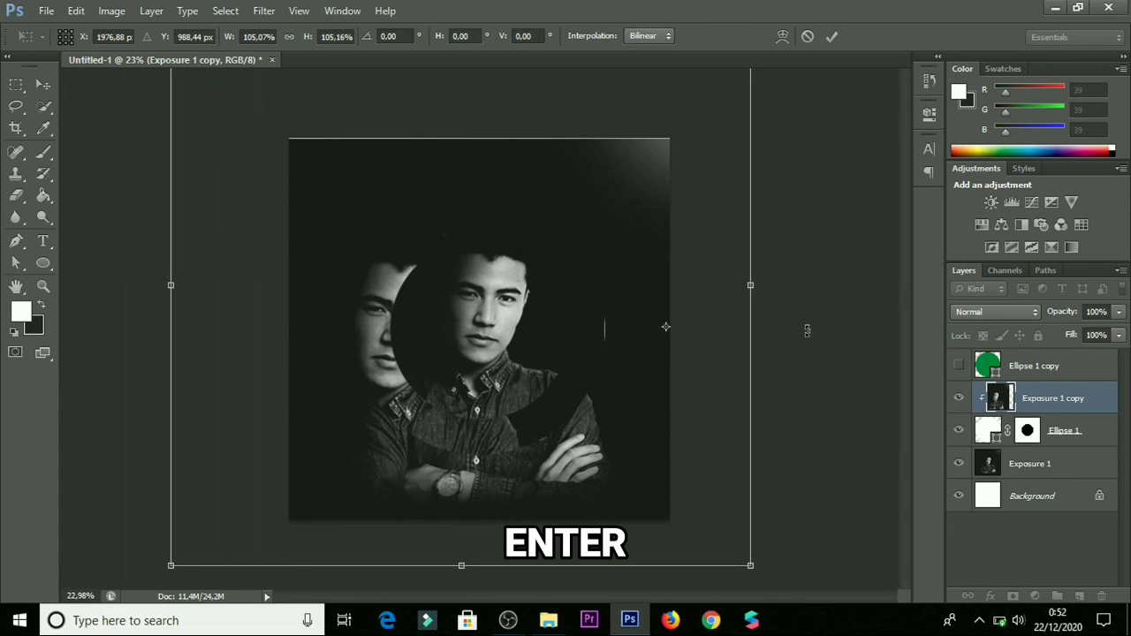
pyautogui.press('Return')
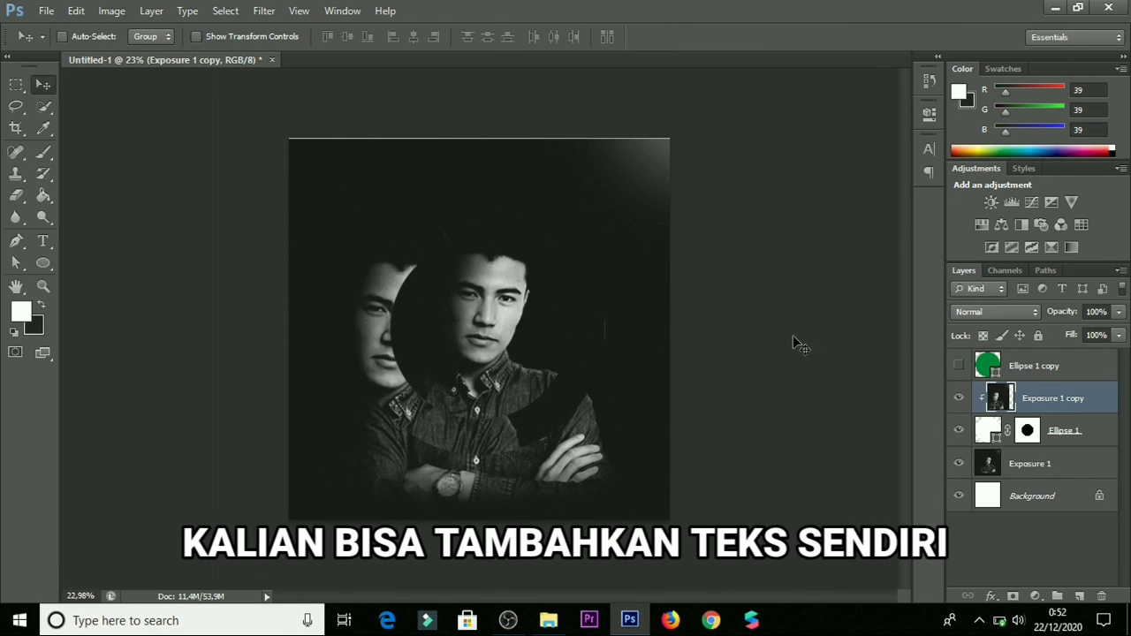